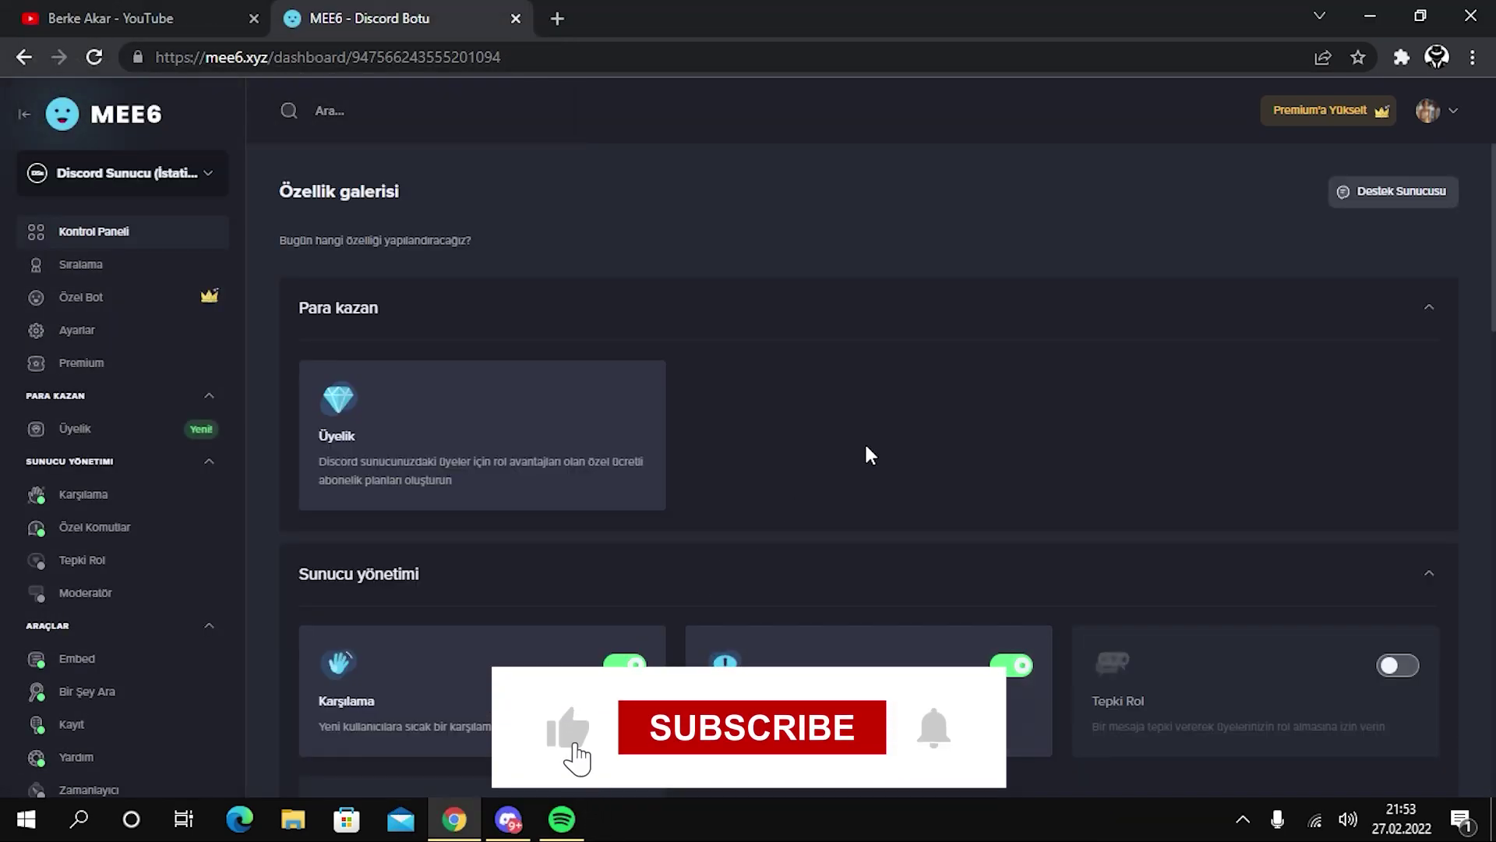
Switch to Discord and assign the Bot role to the MEE6 bot from its member profile.
key("alt+Tab")
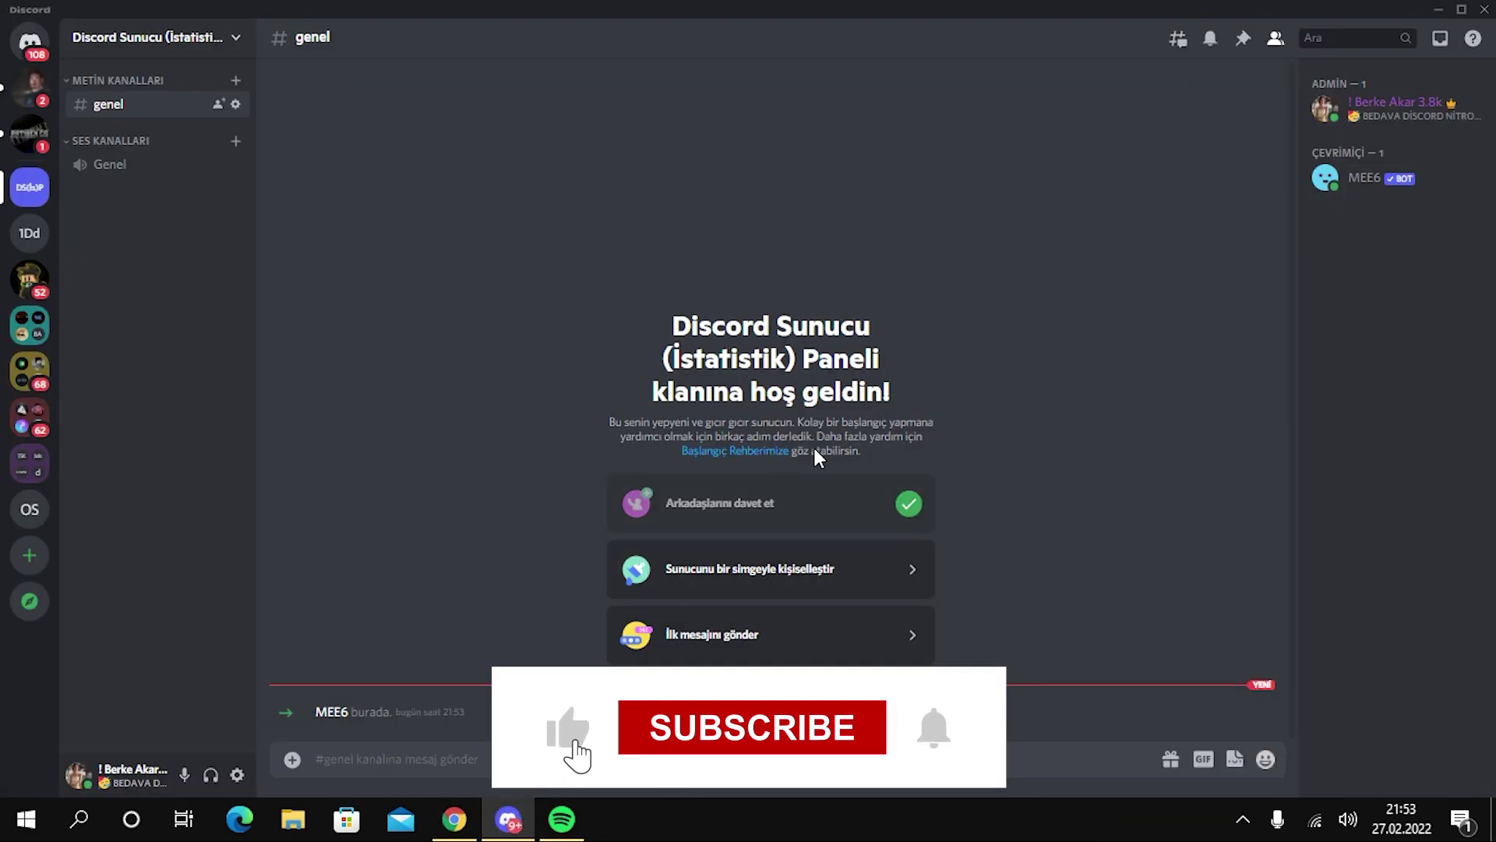
left_click(1360, 181)
left_click(1124, 492)
left_click(1061, 608)
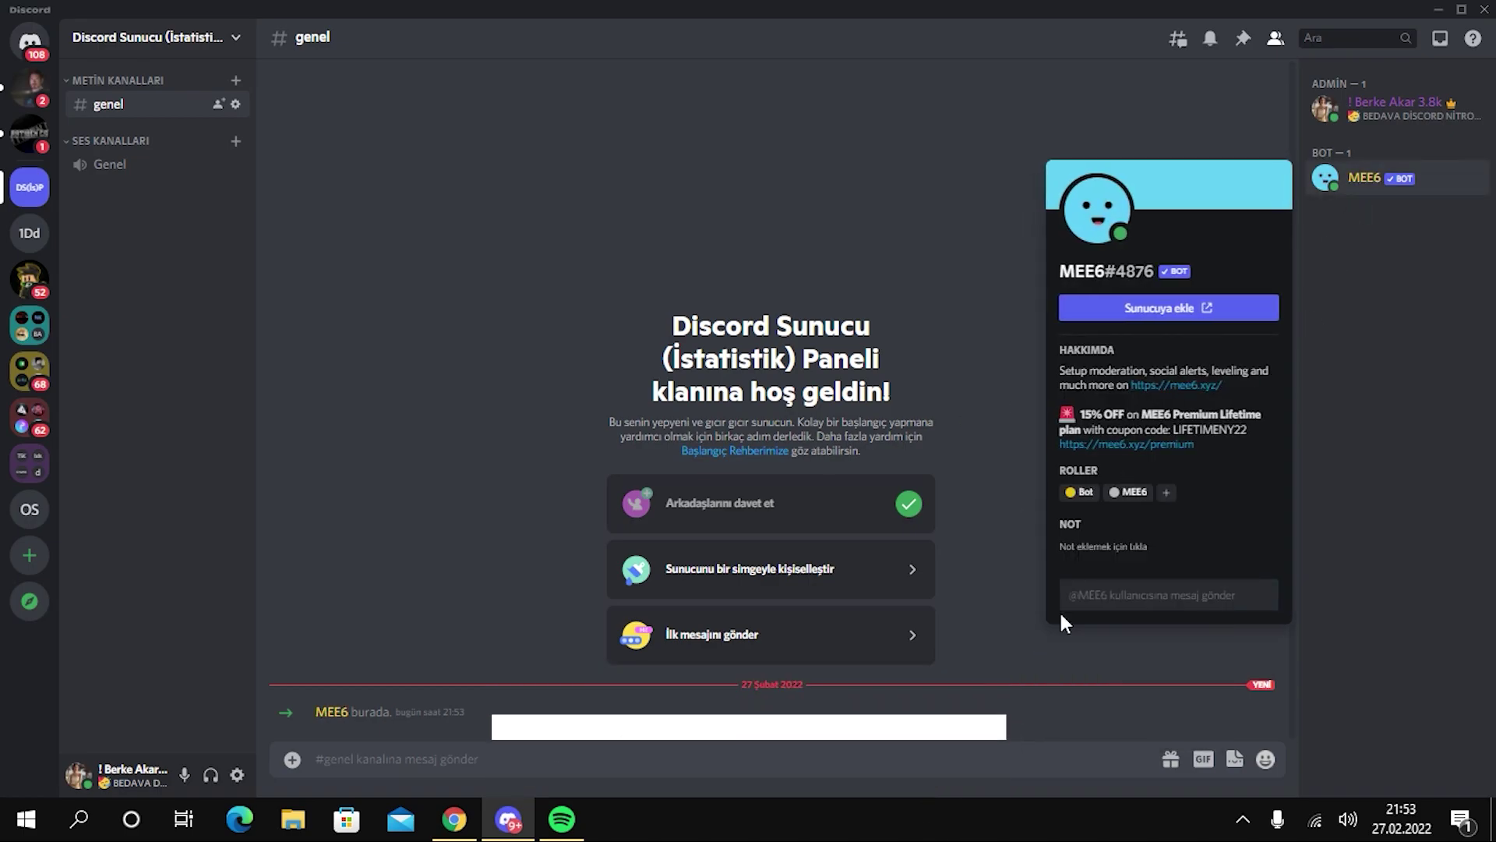
left_click(1049, 680)
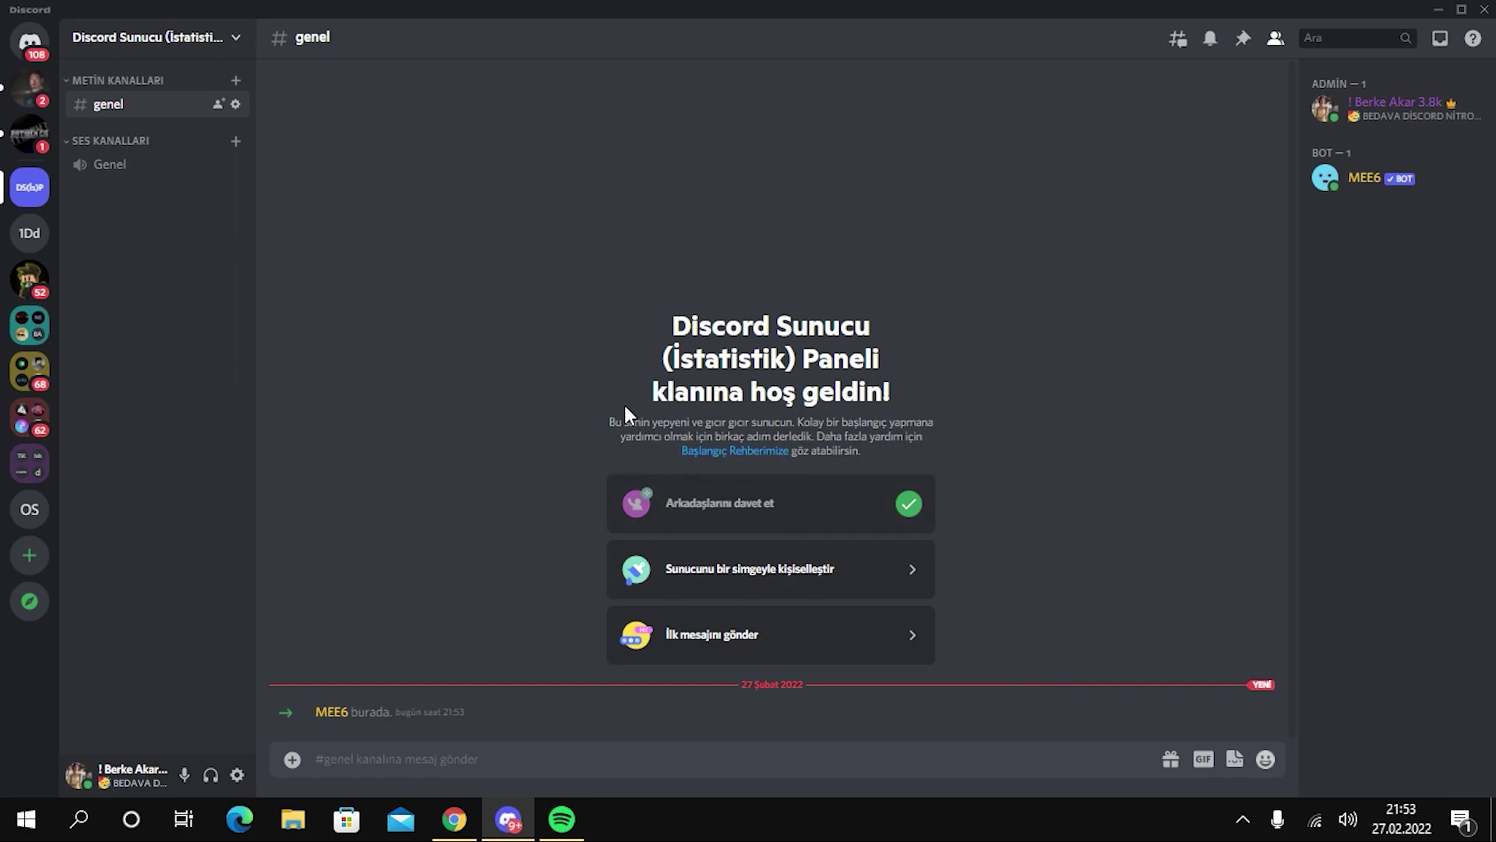
Move the MEE6 role above Admin in the server's role settings, save the change and leave the settings.
left_click(197, 45)
left_click(207, 110)
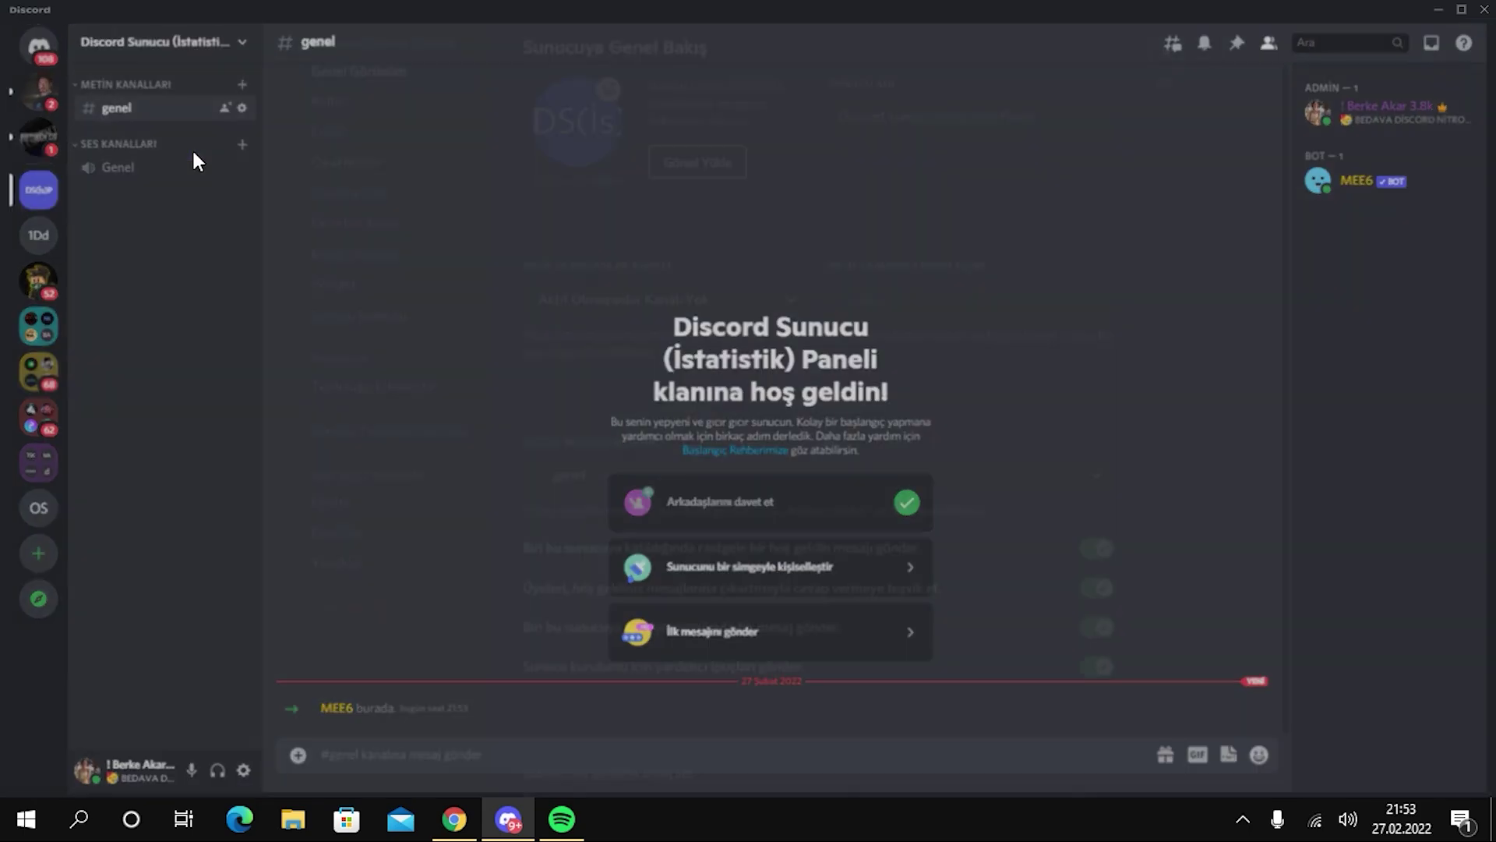
left_click(355, 125)
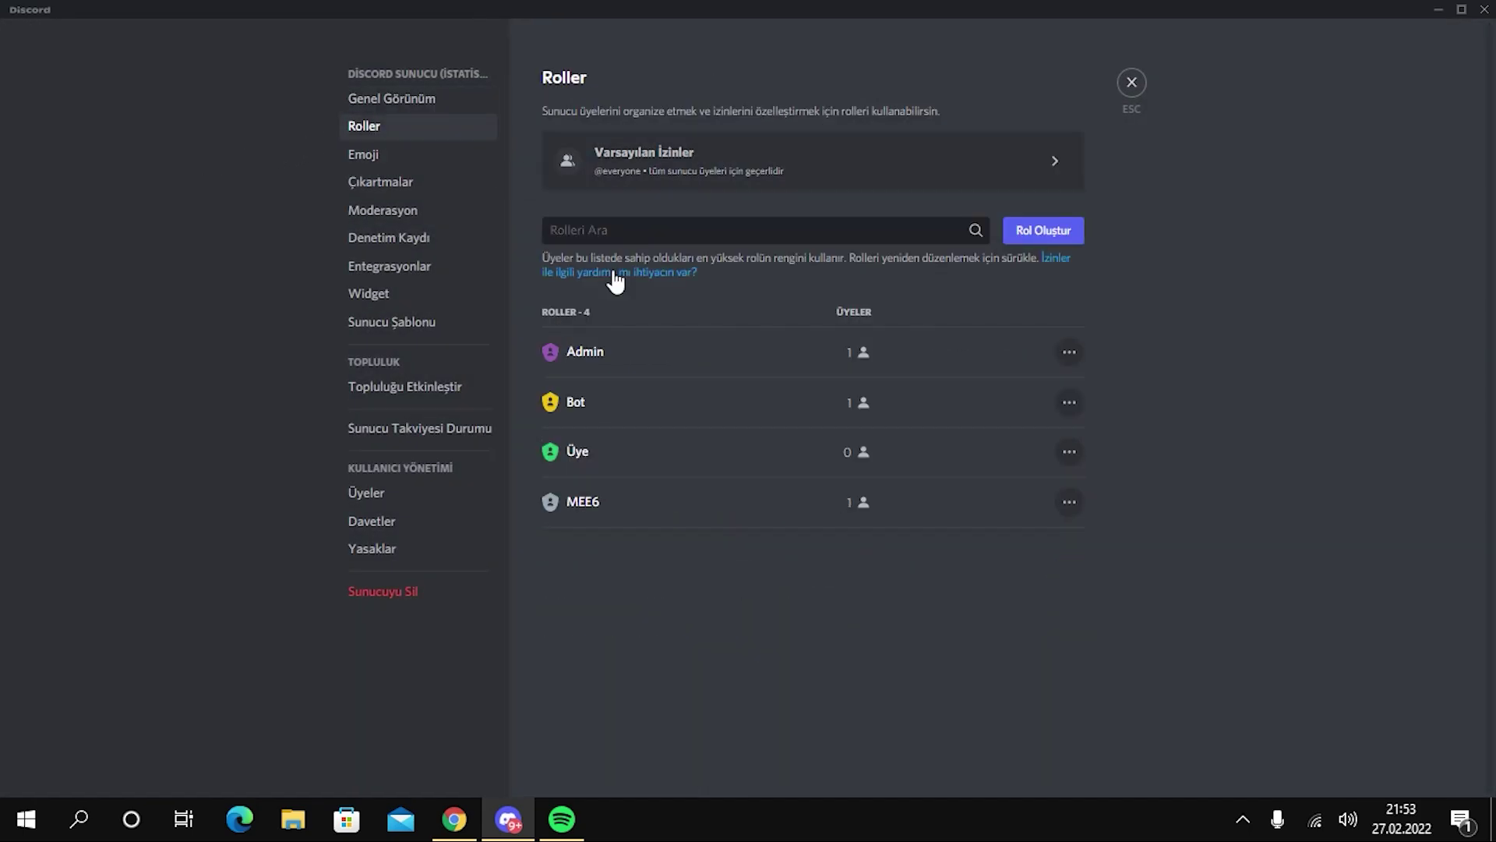
left_click(615, 357)
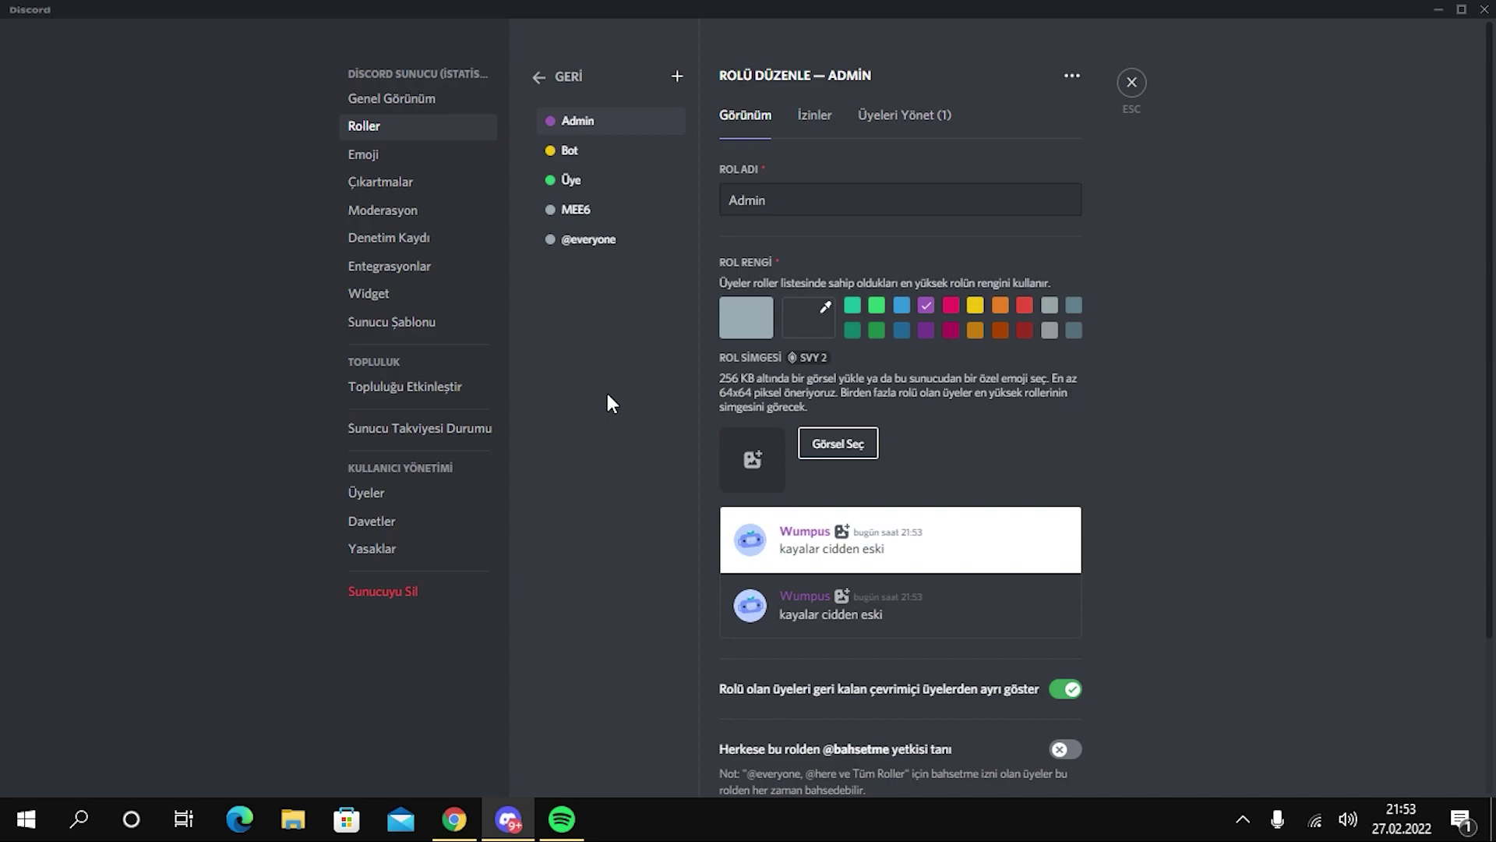
left_click(598, 228)
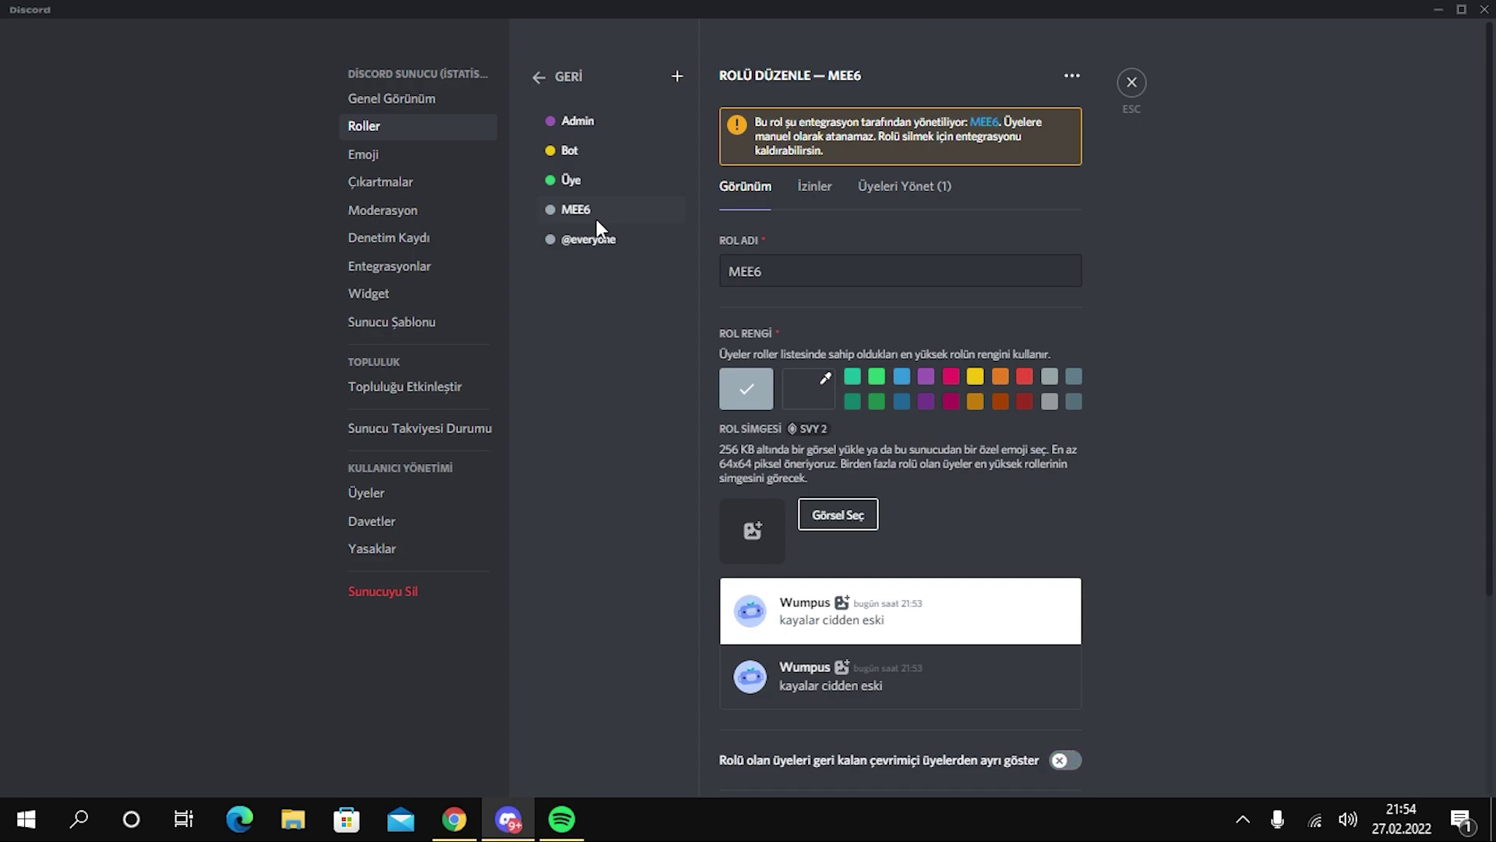
left_click_drag(590, 207, 602, 128)
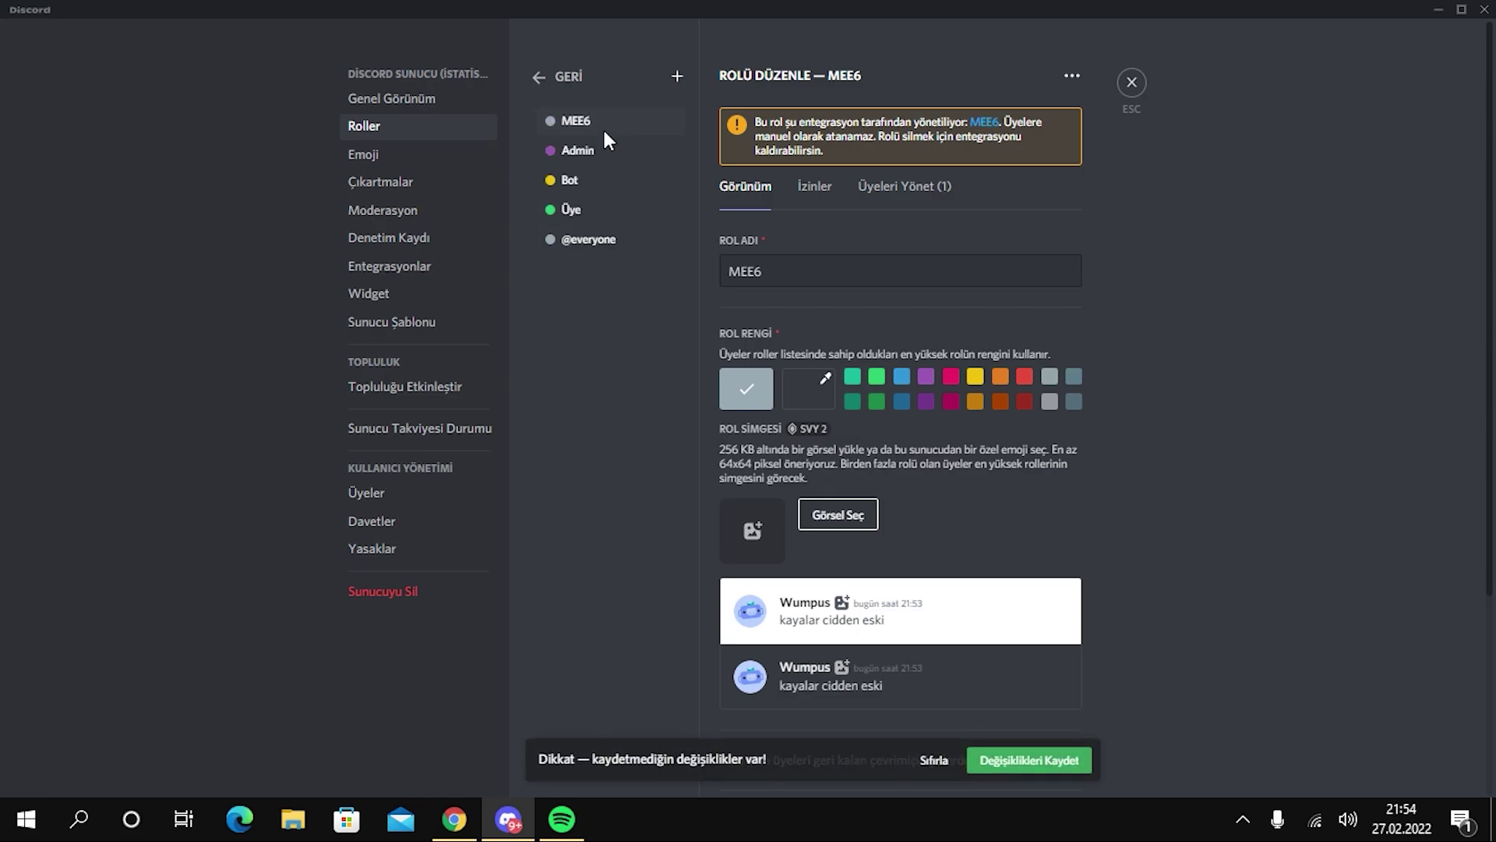
left_click(1060, 760)
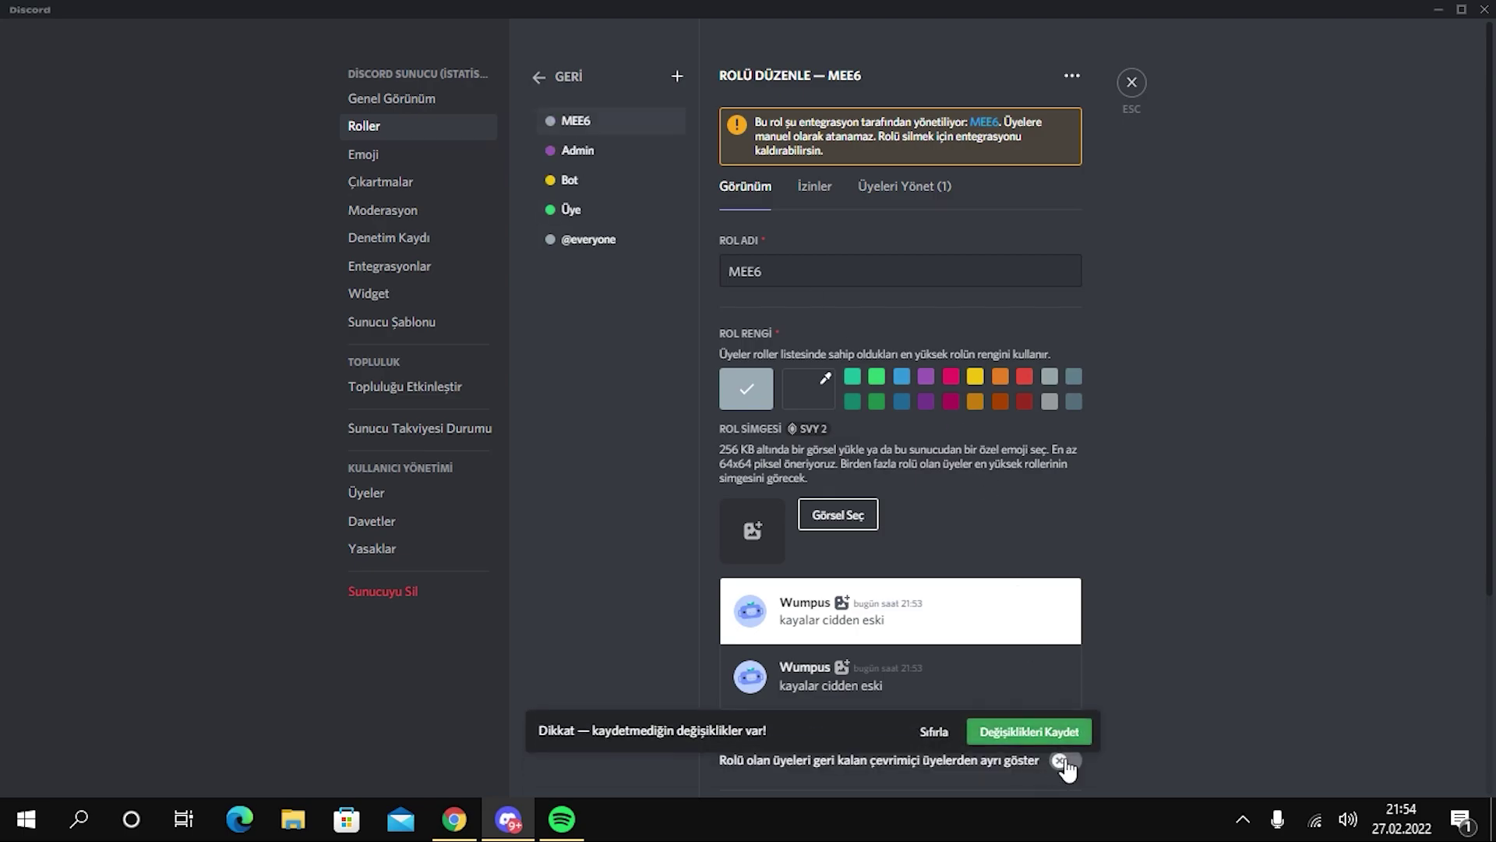
left_click(1120, 75)
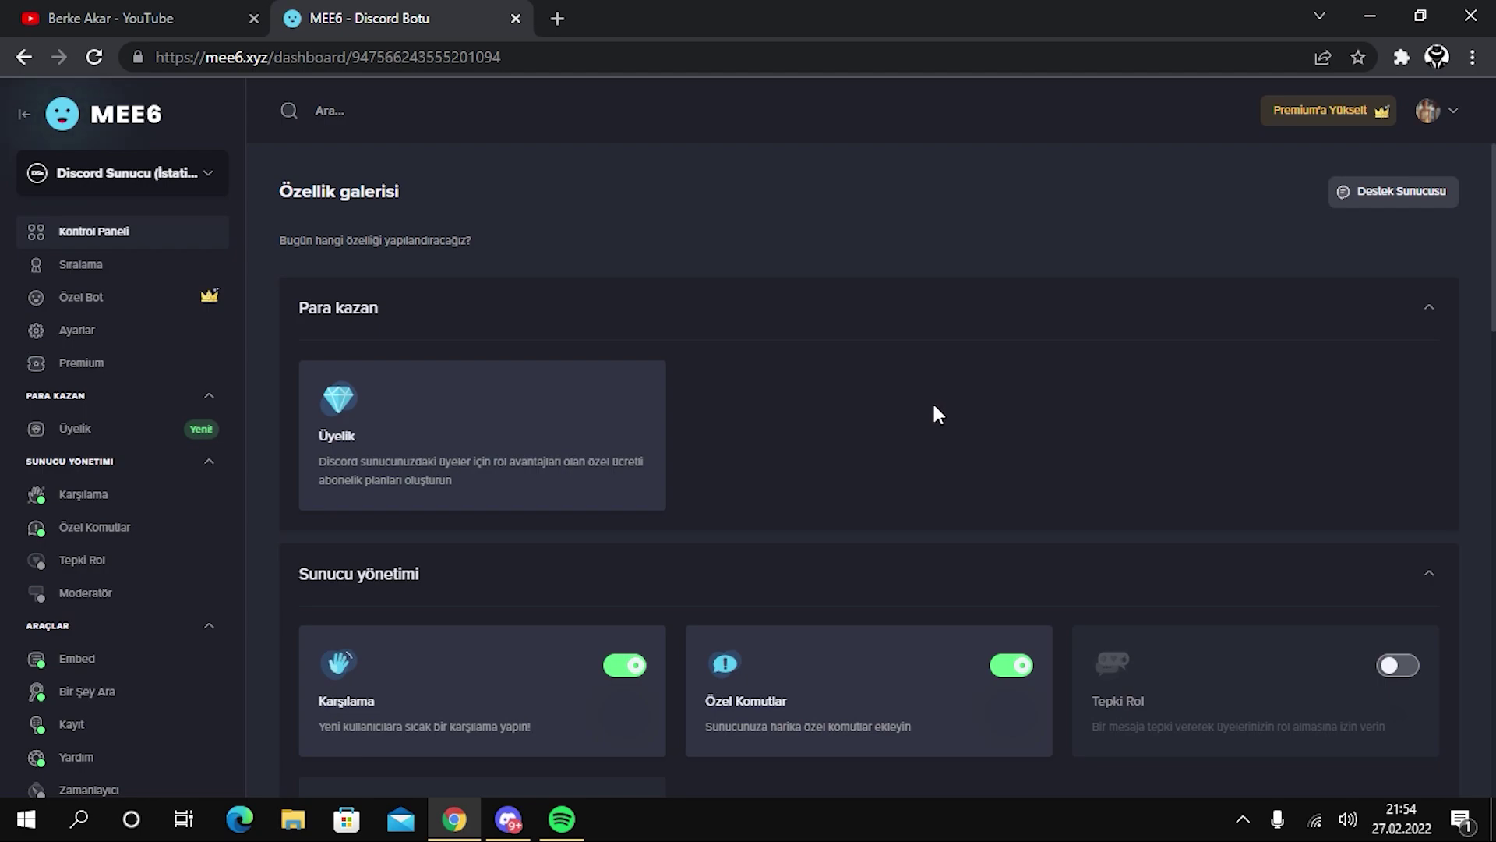
Disable the İstatistik feature under Araçlar on the MEE6 dashboard in the browser.
scroll(934, 406, "down", 8)
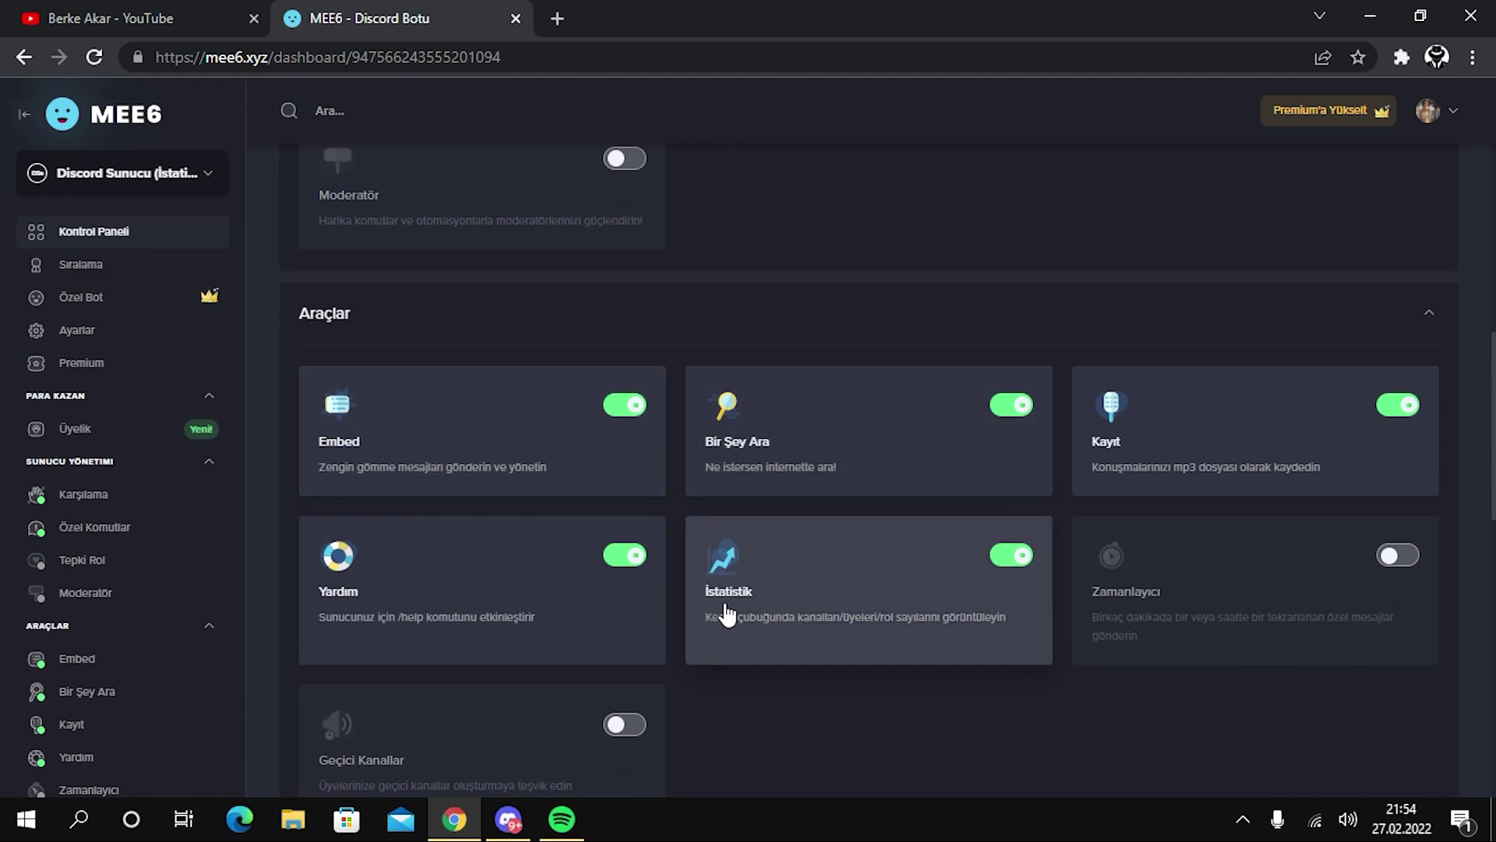
left_click(1004, 564)
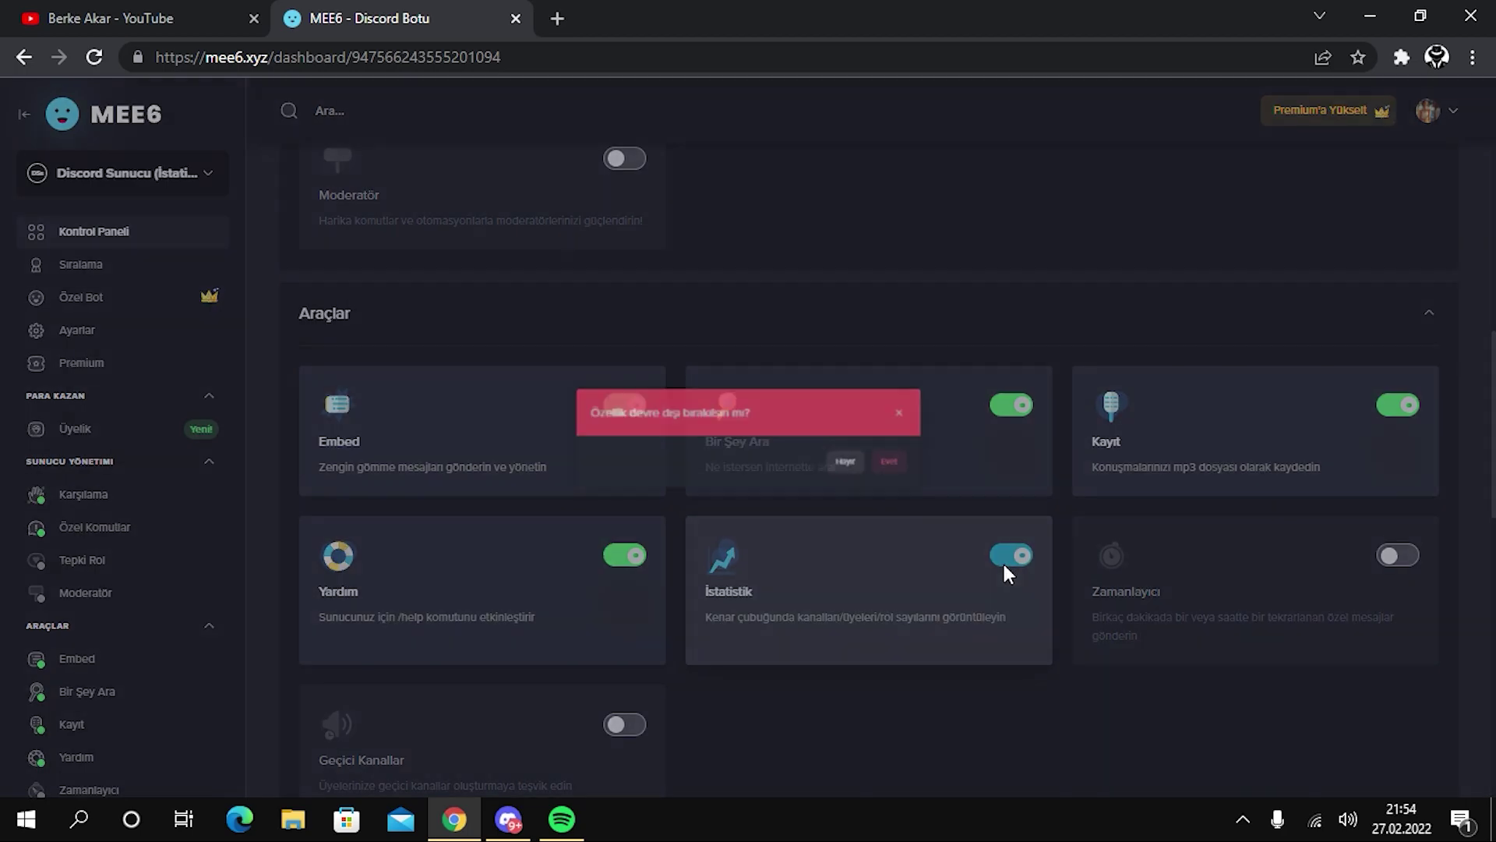
left_click(945, 470)
Enable the İstatistik feature under Araçlar and confirm the activation.
scroll(376, 544, "down", 3)
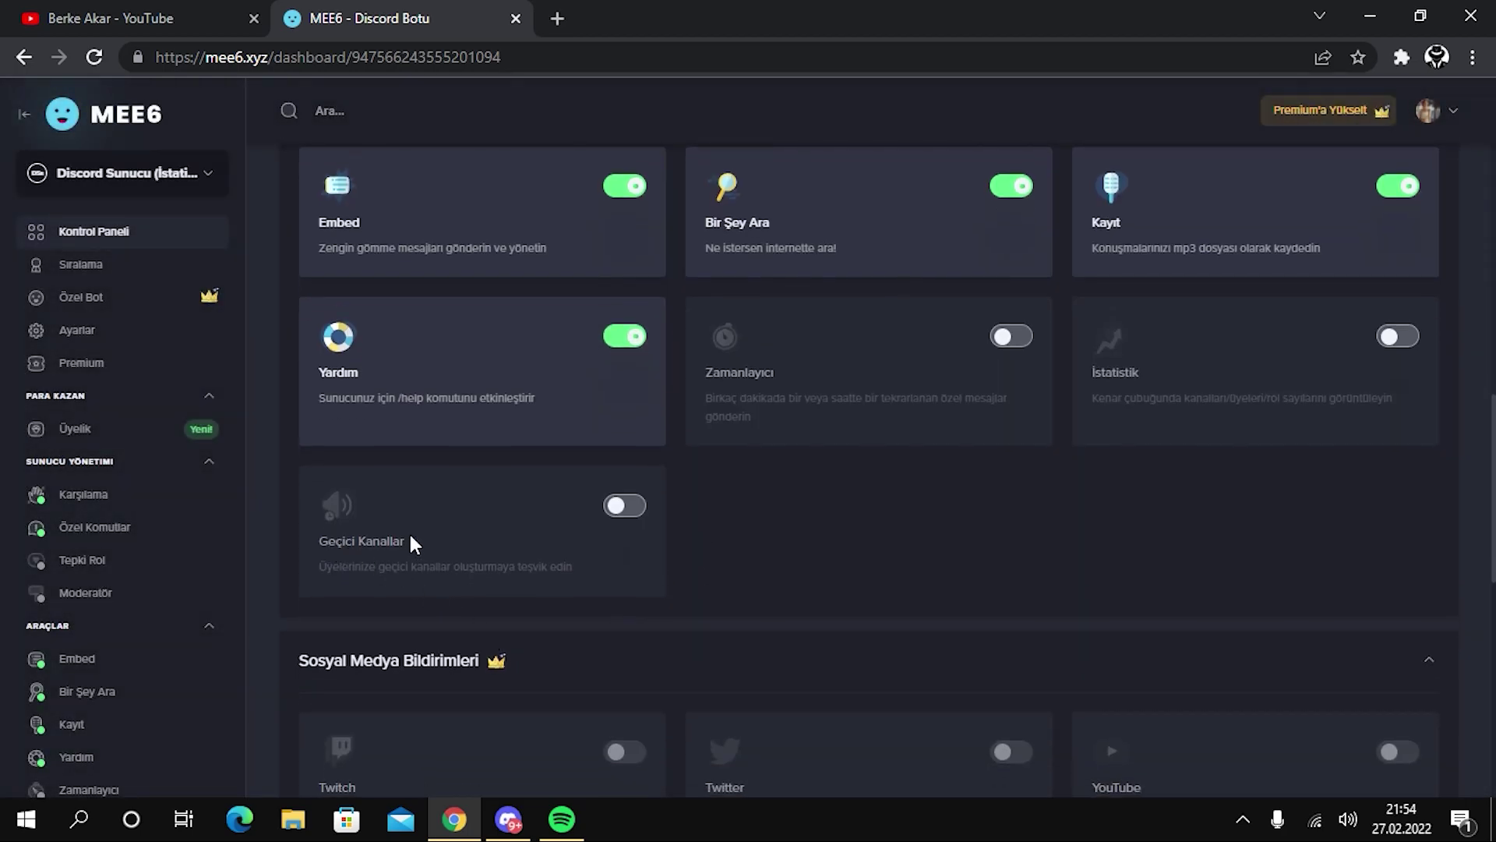
left_click(1399, 339)
left_click(942, 458)
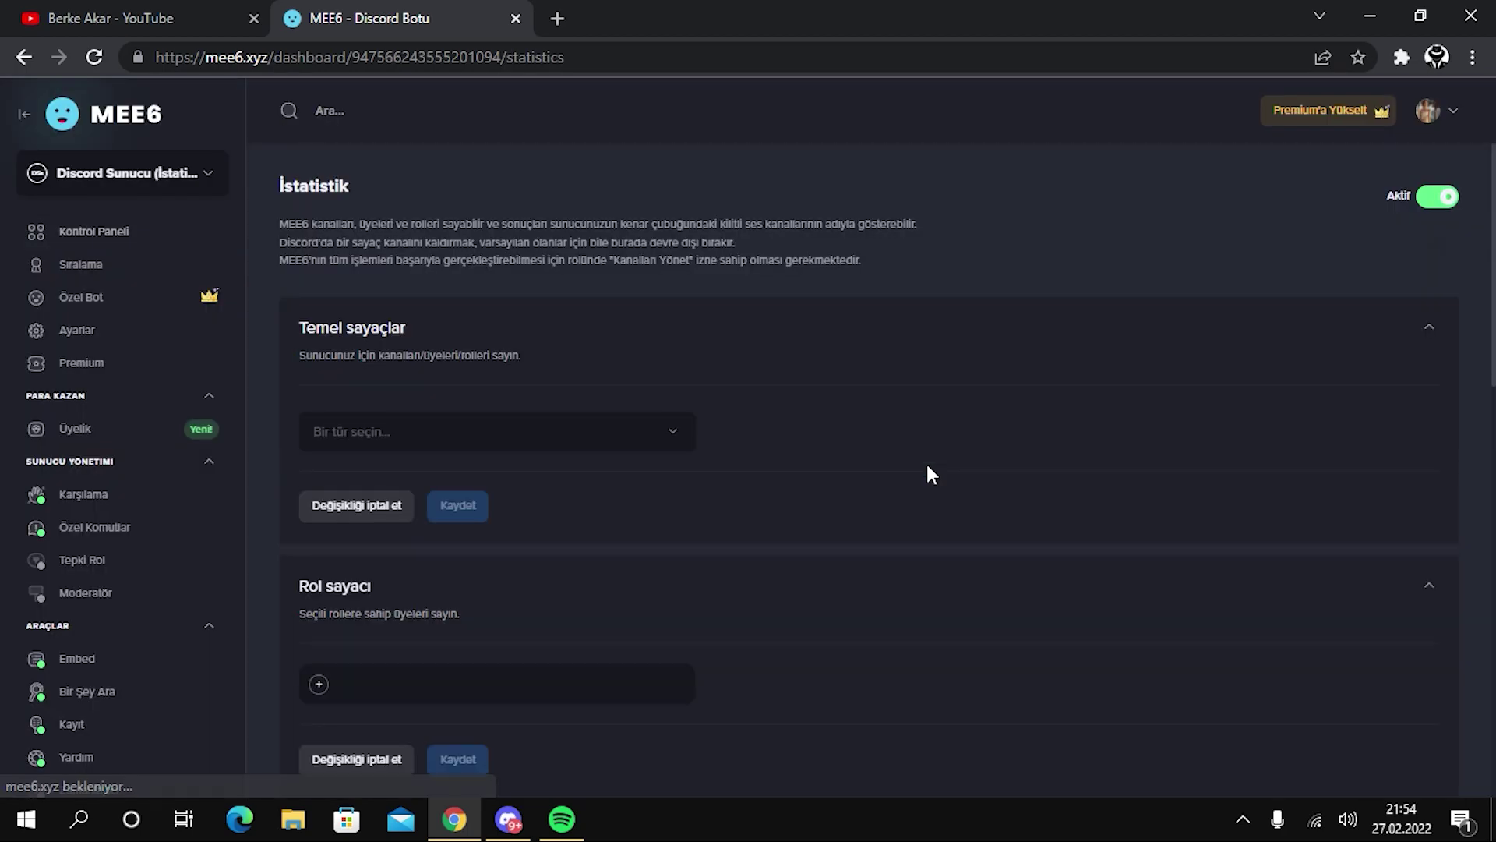
Return to the MEE6 control panel and open the settings page of the İstatistik feature.
left_click(24, 114)
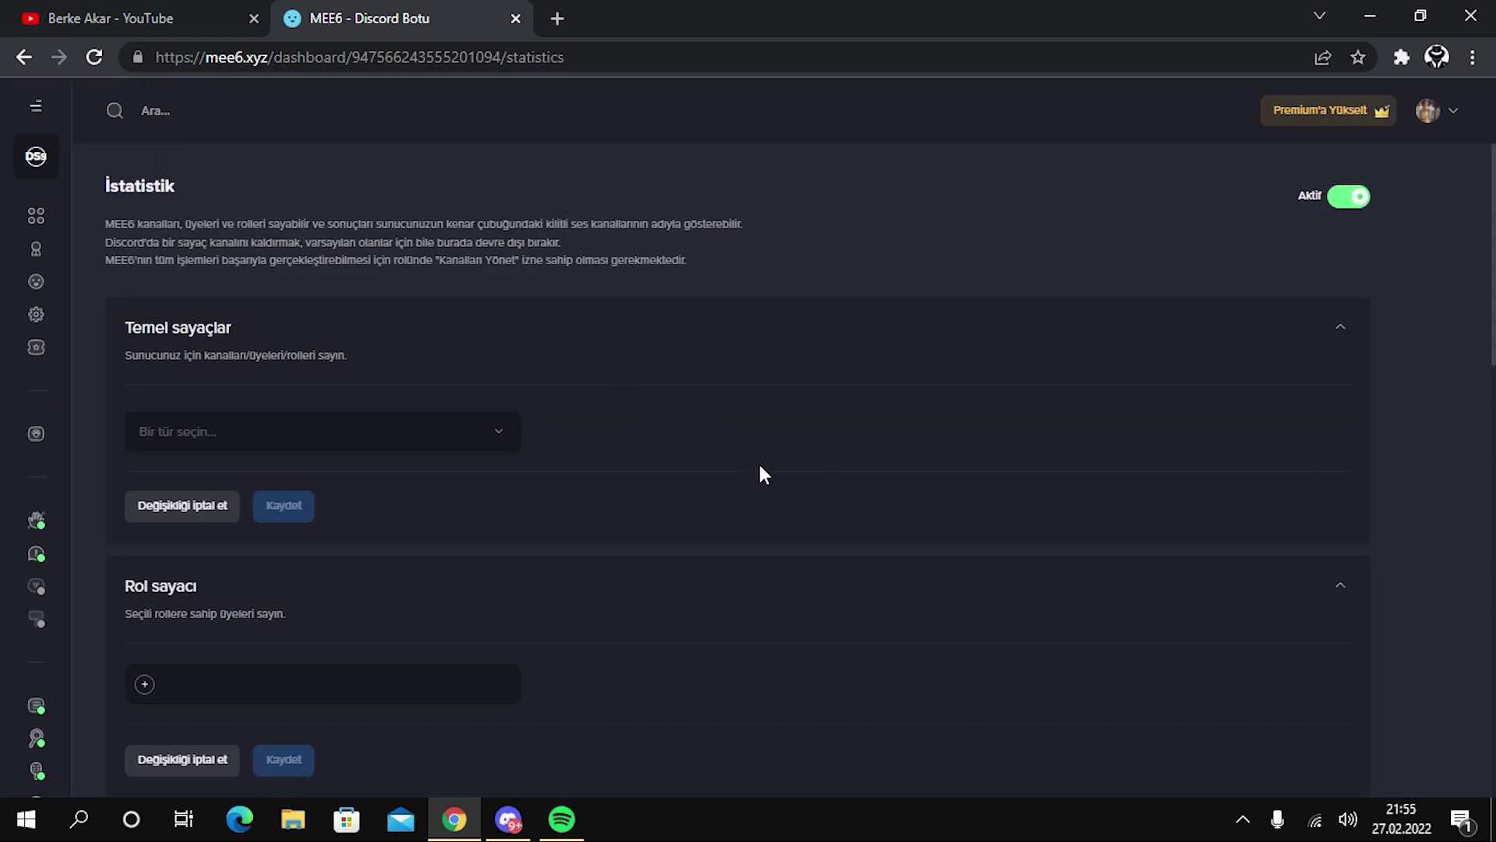
left_click(36, 107)
left_click(204, 133)
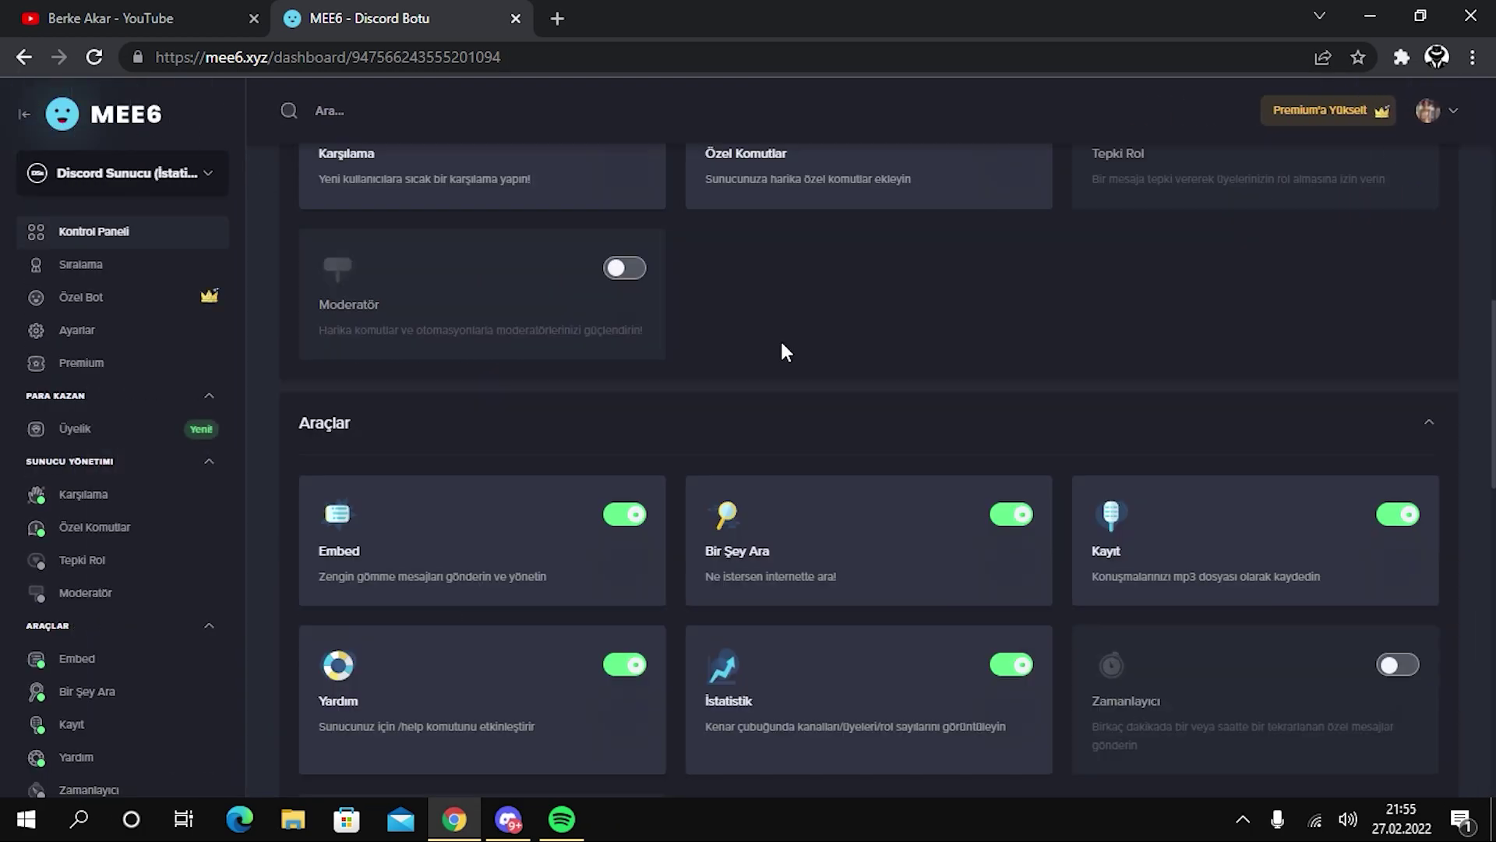
scroll(781, 347, "down", 4)
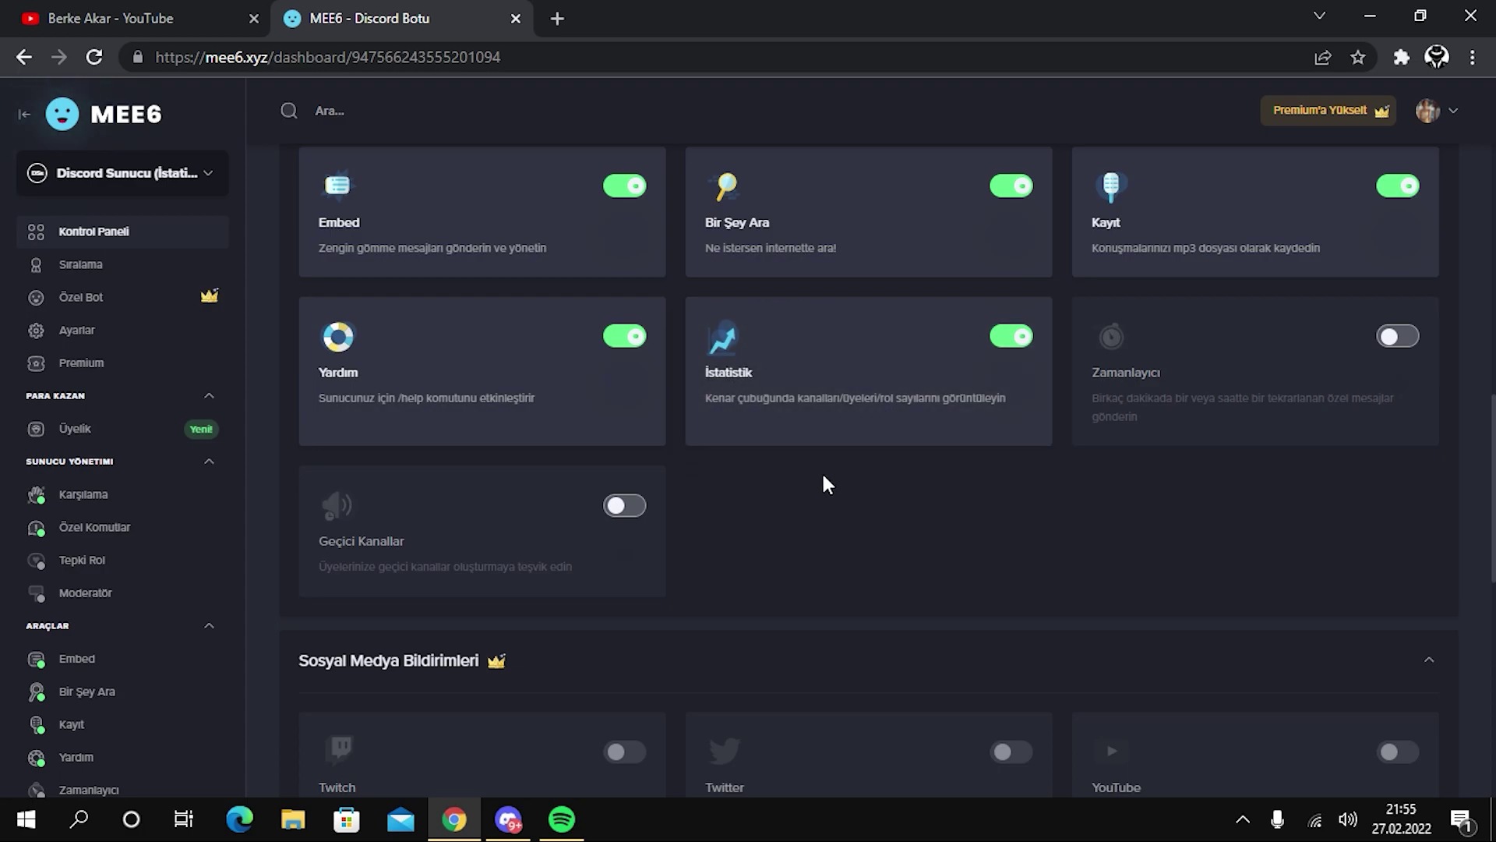
left_click(794, 386)
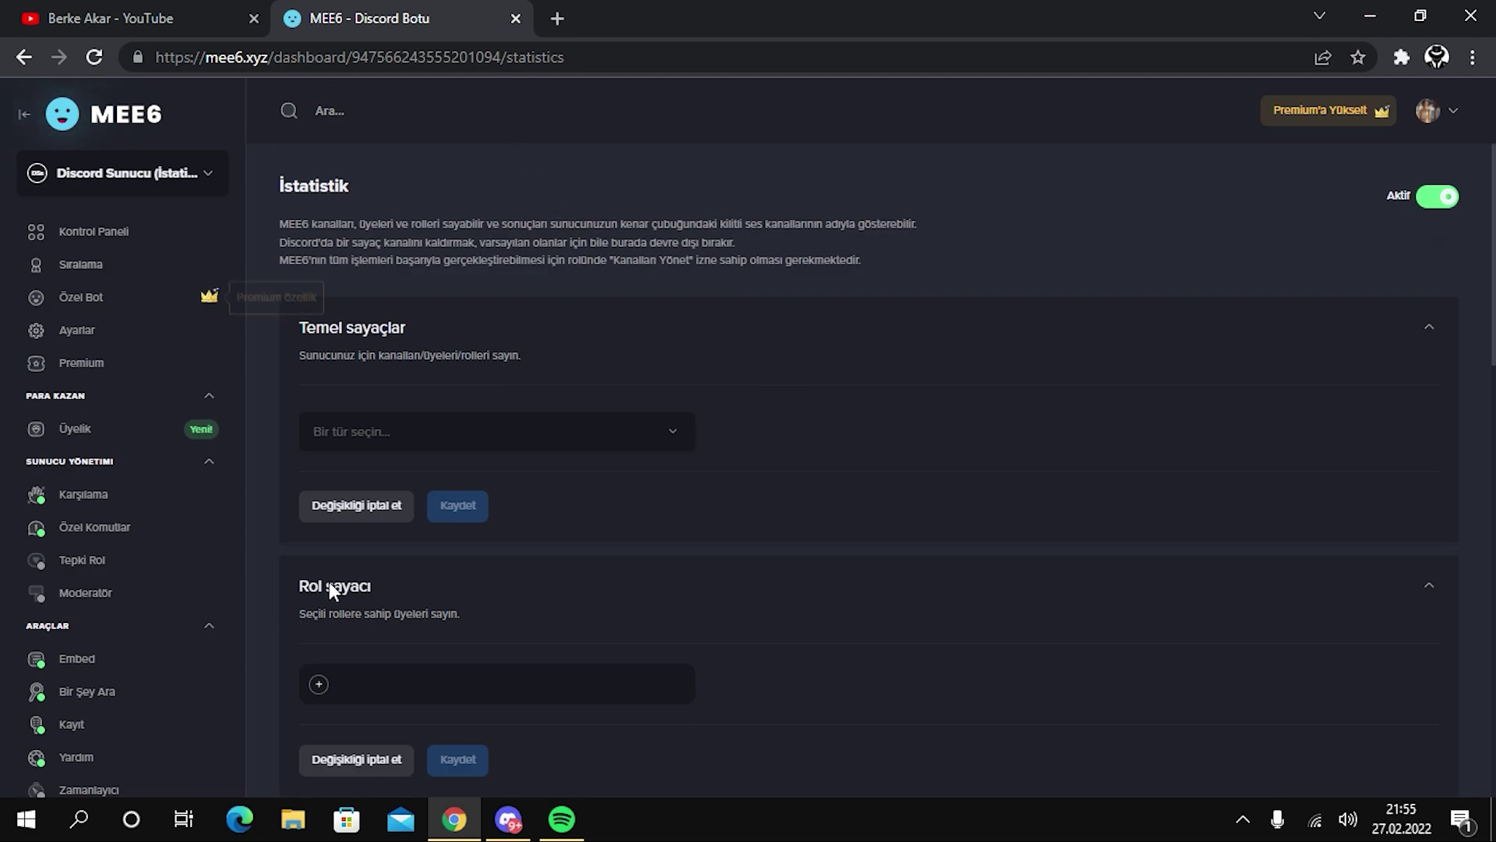
Look through the counter types on the İstatistik page, from basic and role counters to Instagram, Reddit, Twitch and YouTube.
scroll(307, 468, "down", 1)
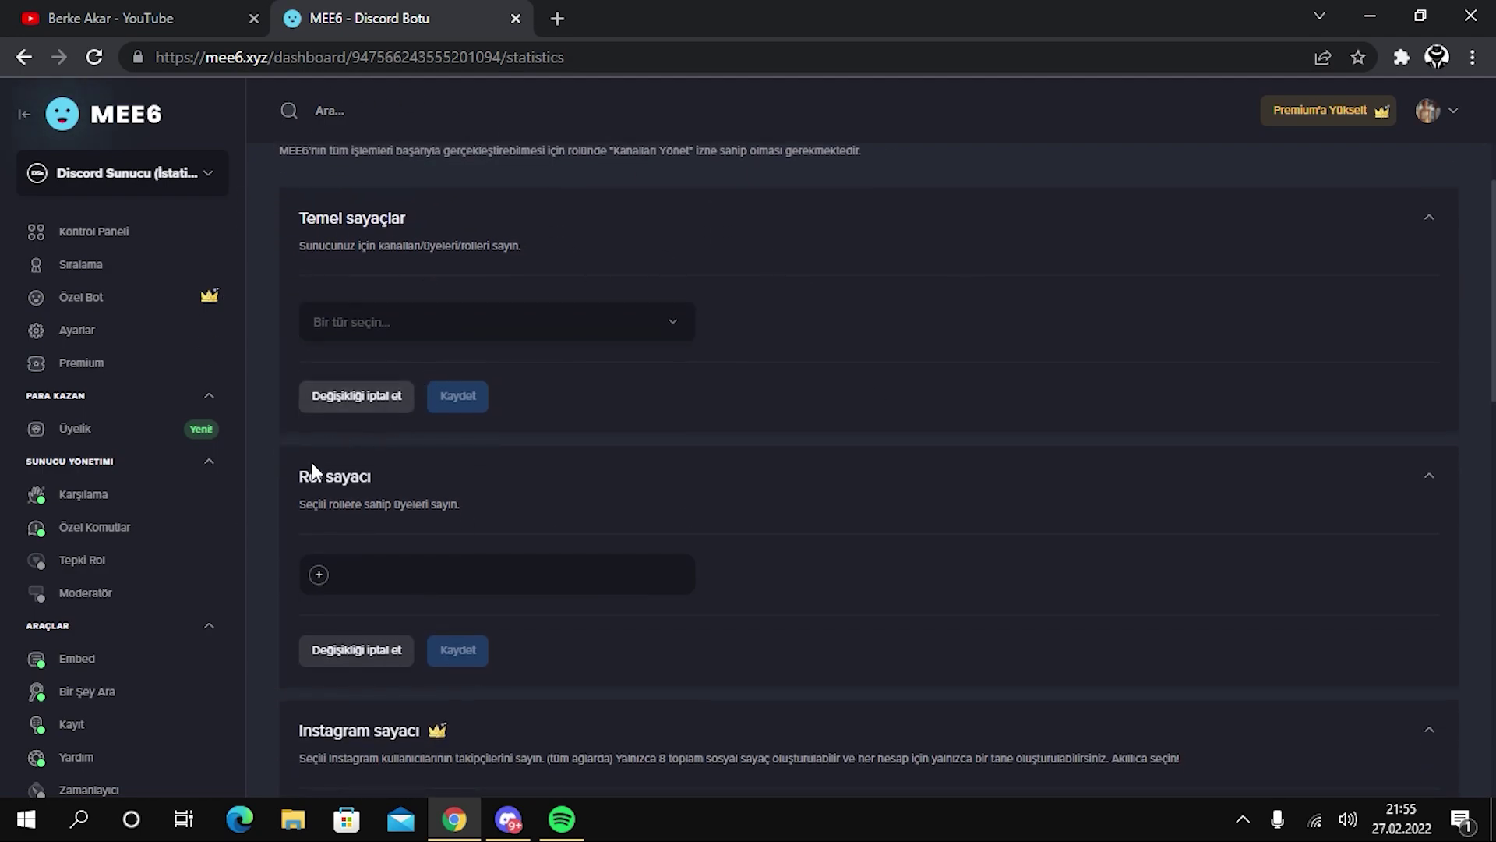
scroll(471, 478, "down", 4)
scroll(611, 476, "down", 6)
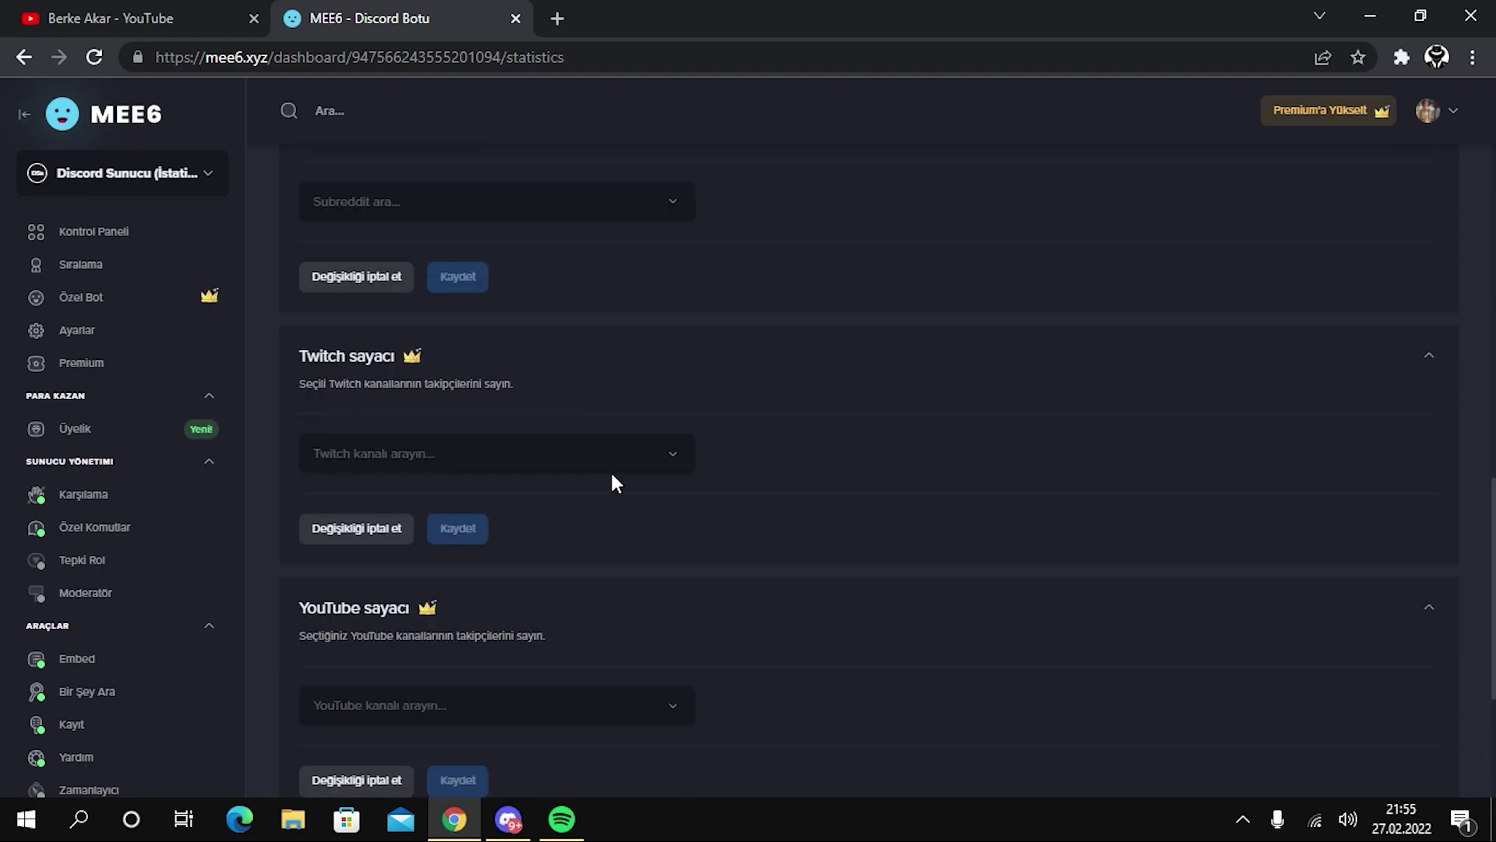
scroll(611, 476, "up", 12)
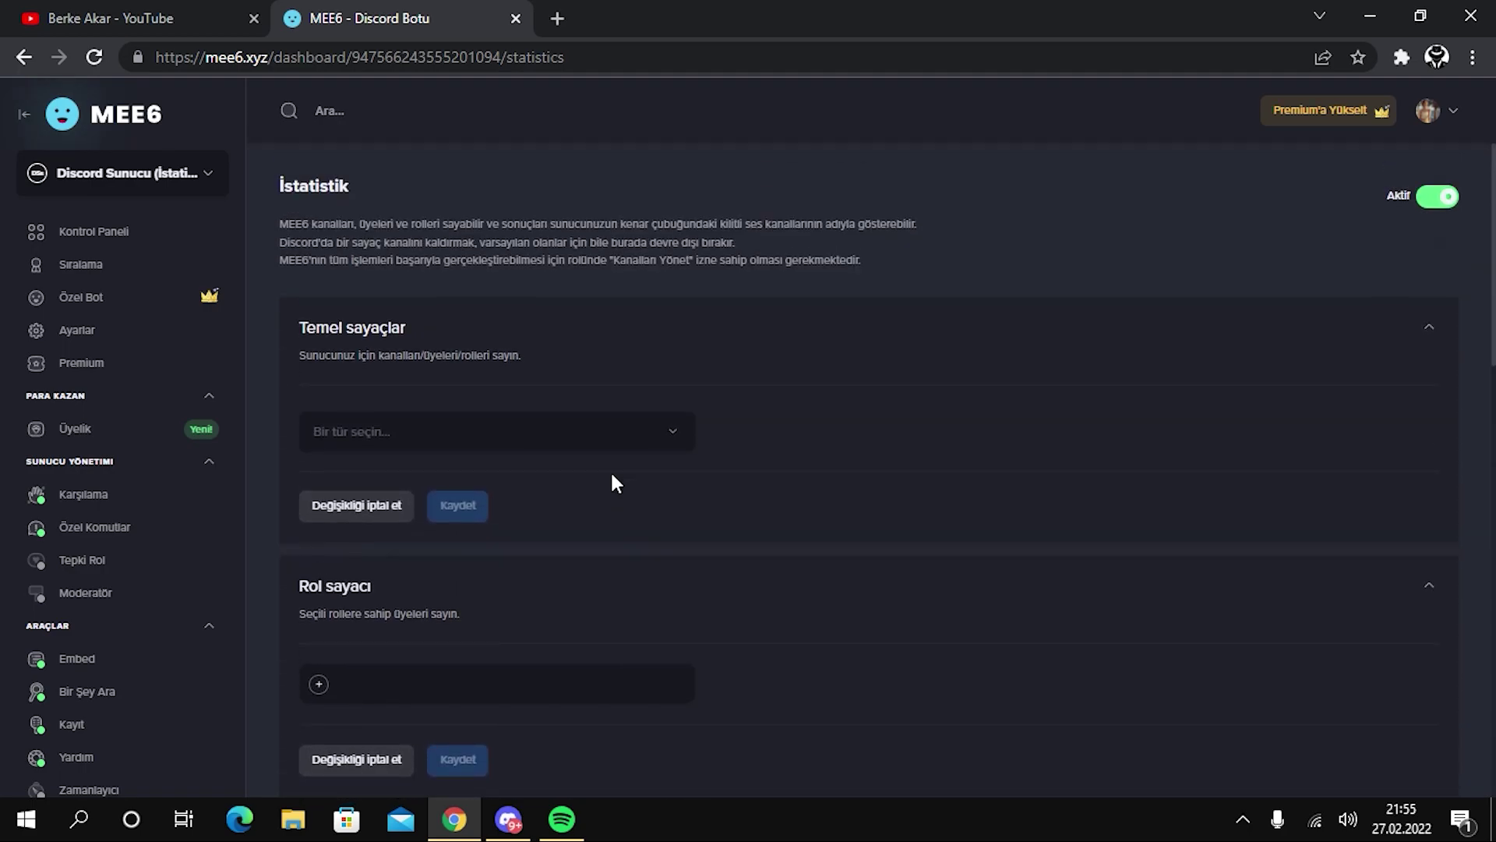
scroll(869, 535, "down", 7)
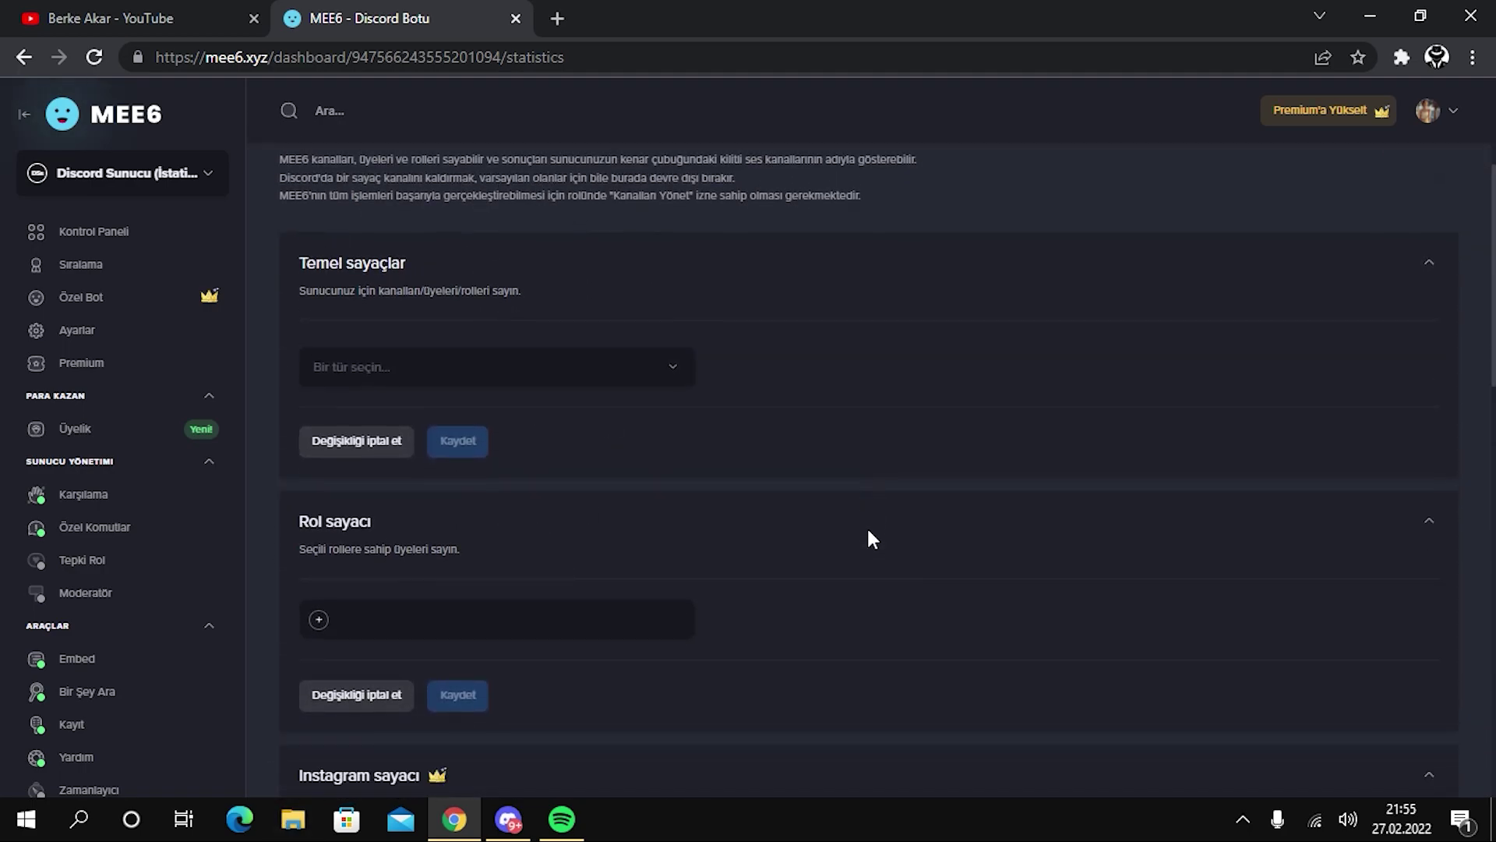
scroll(866, 526, "down", 6)
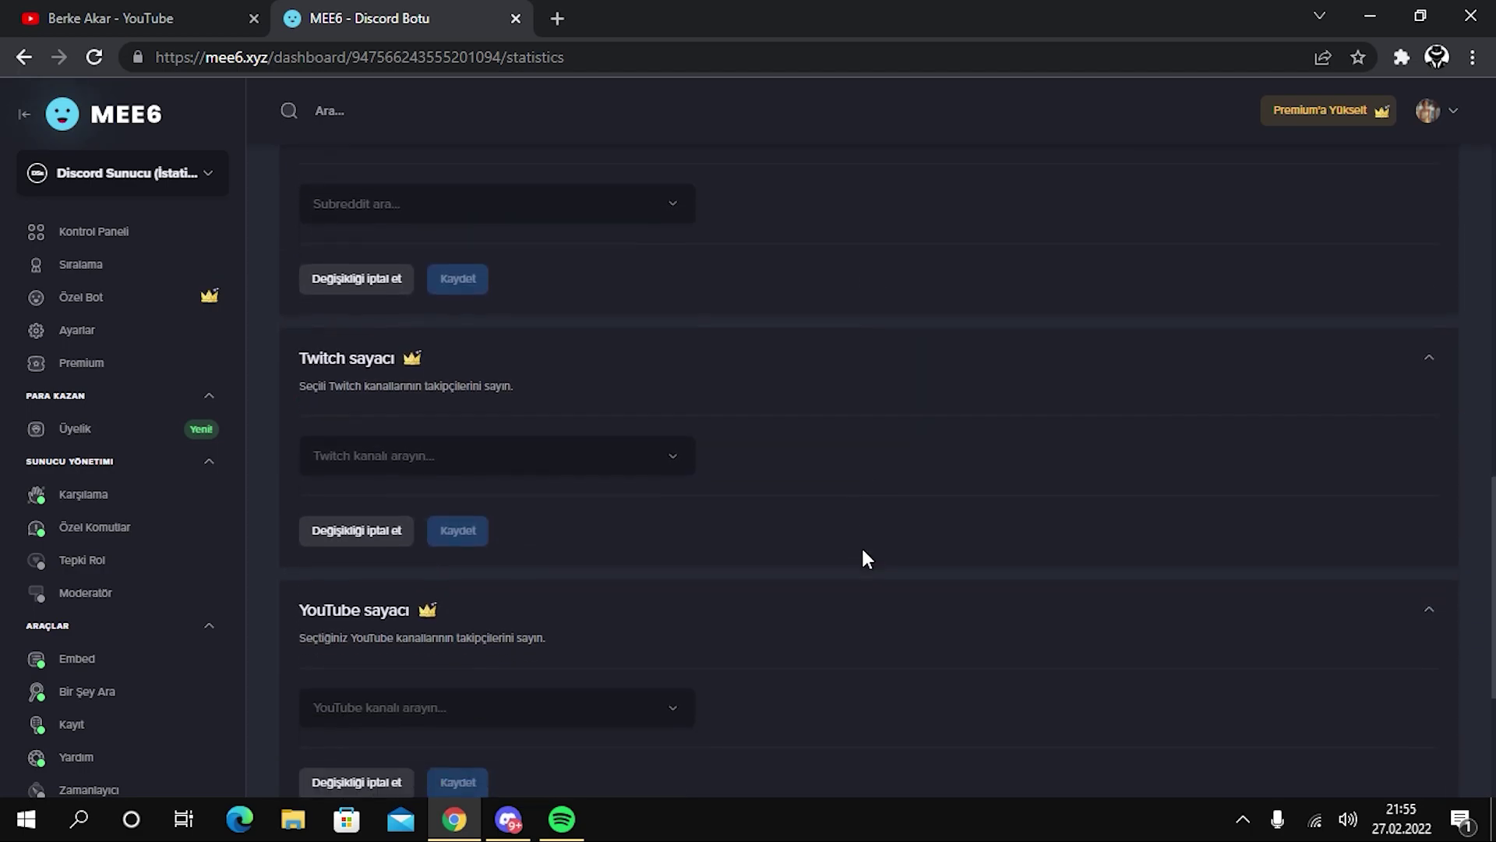
scroll(859, 545, "up", 6)
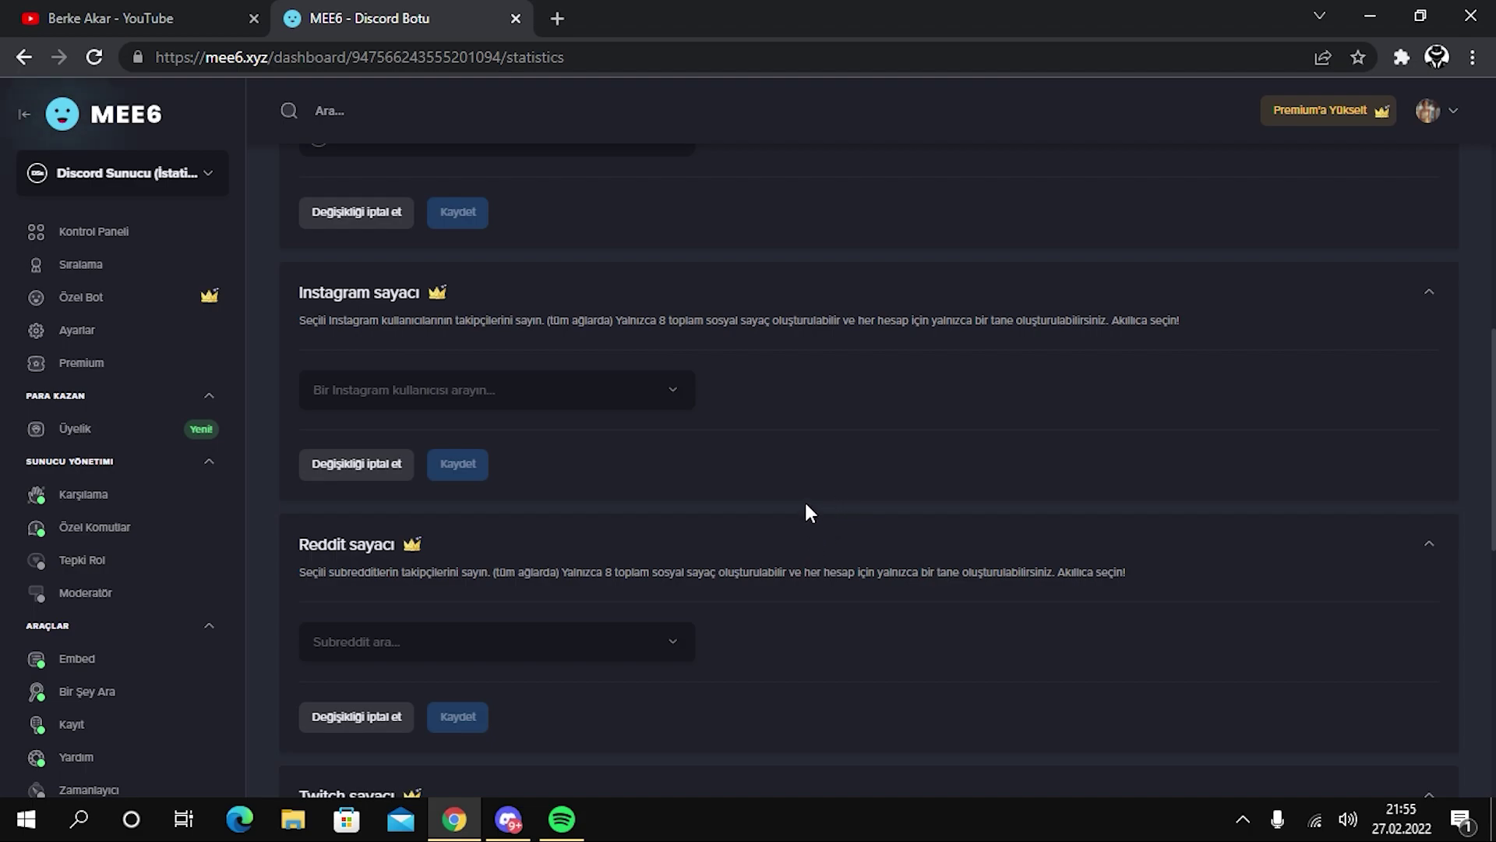
scroll(377, 374, "down", 3)
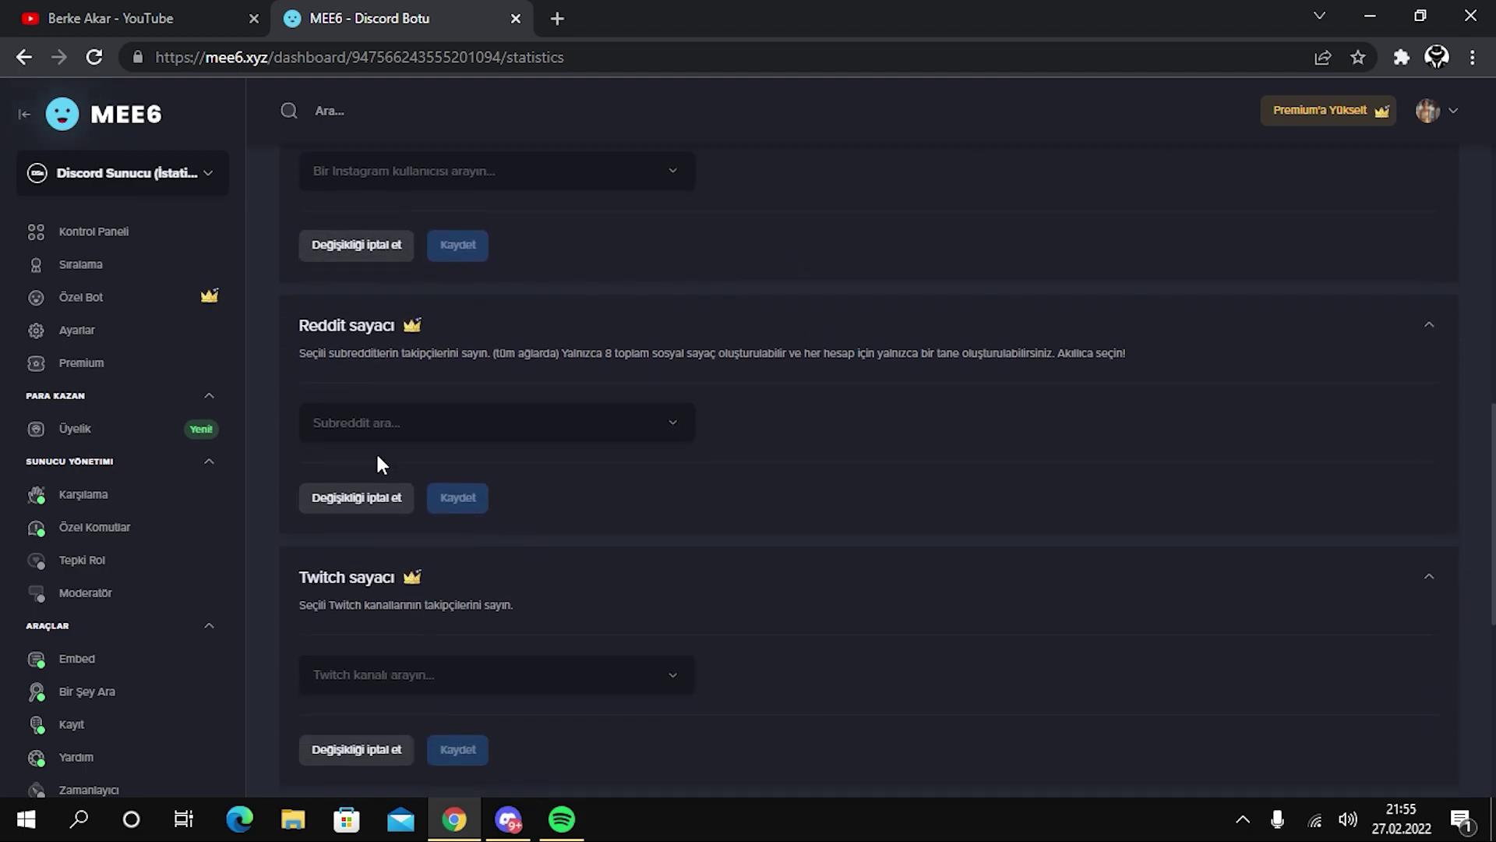
scroll(378, 437, "down", 6)
scroll(716, 684, "up", 6)
scroll(756, 608, "up", 5)
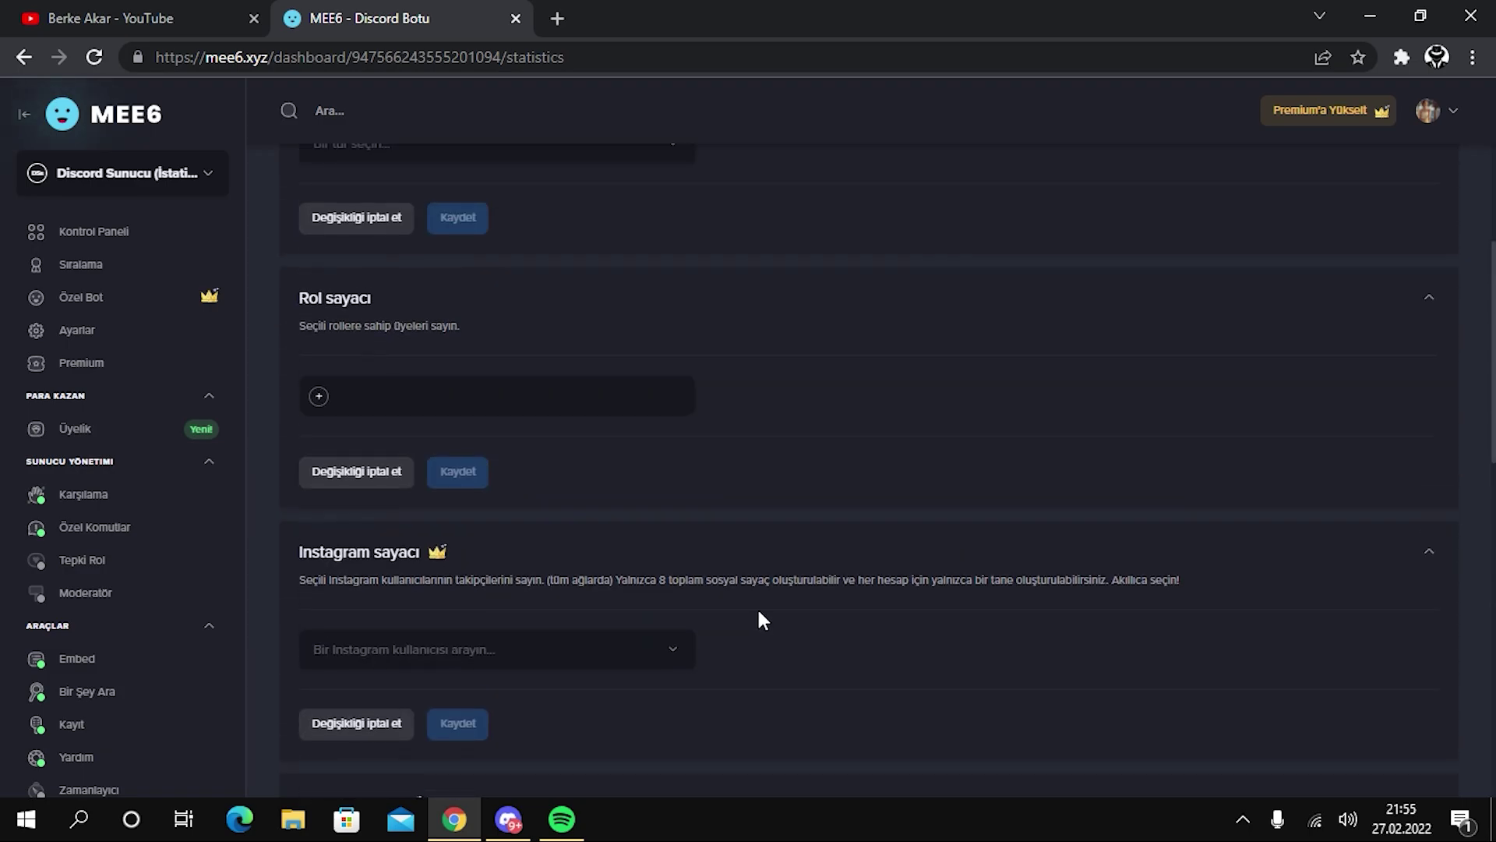
scroll(756, 616, "up", 4)
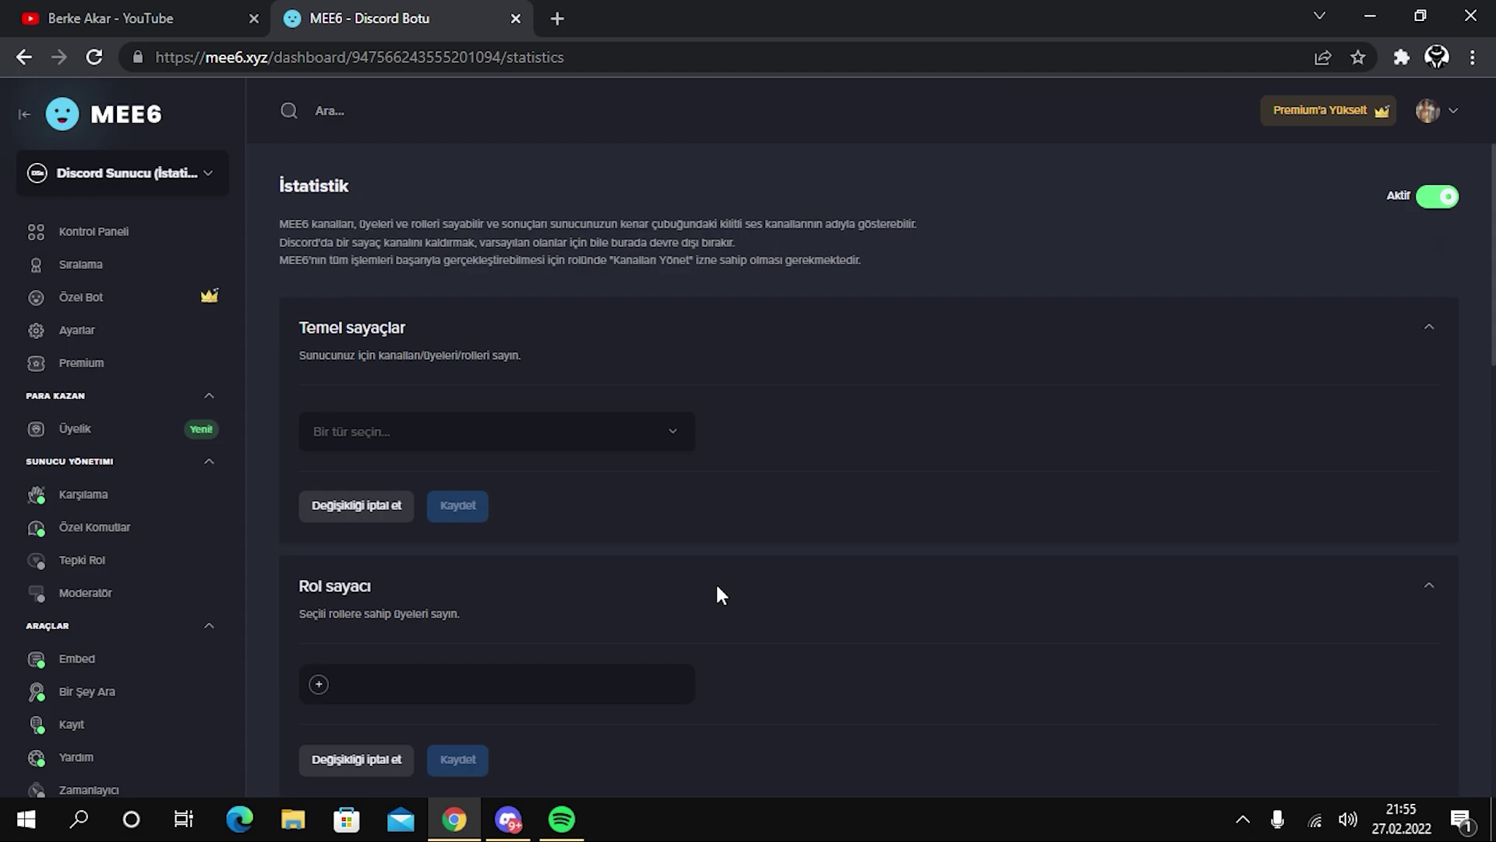
scroll(716, 595, "down", 1)
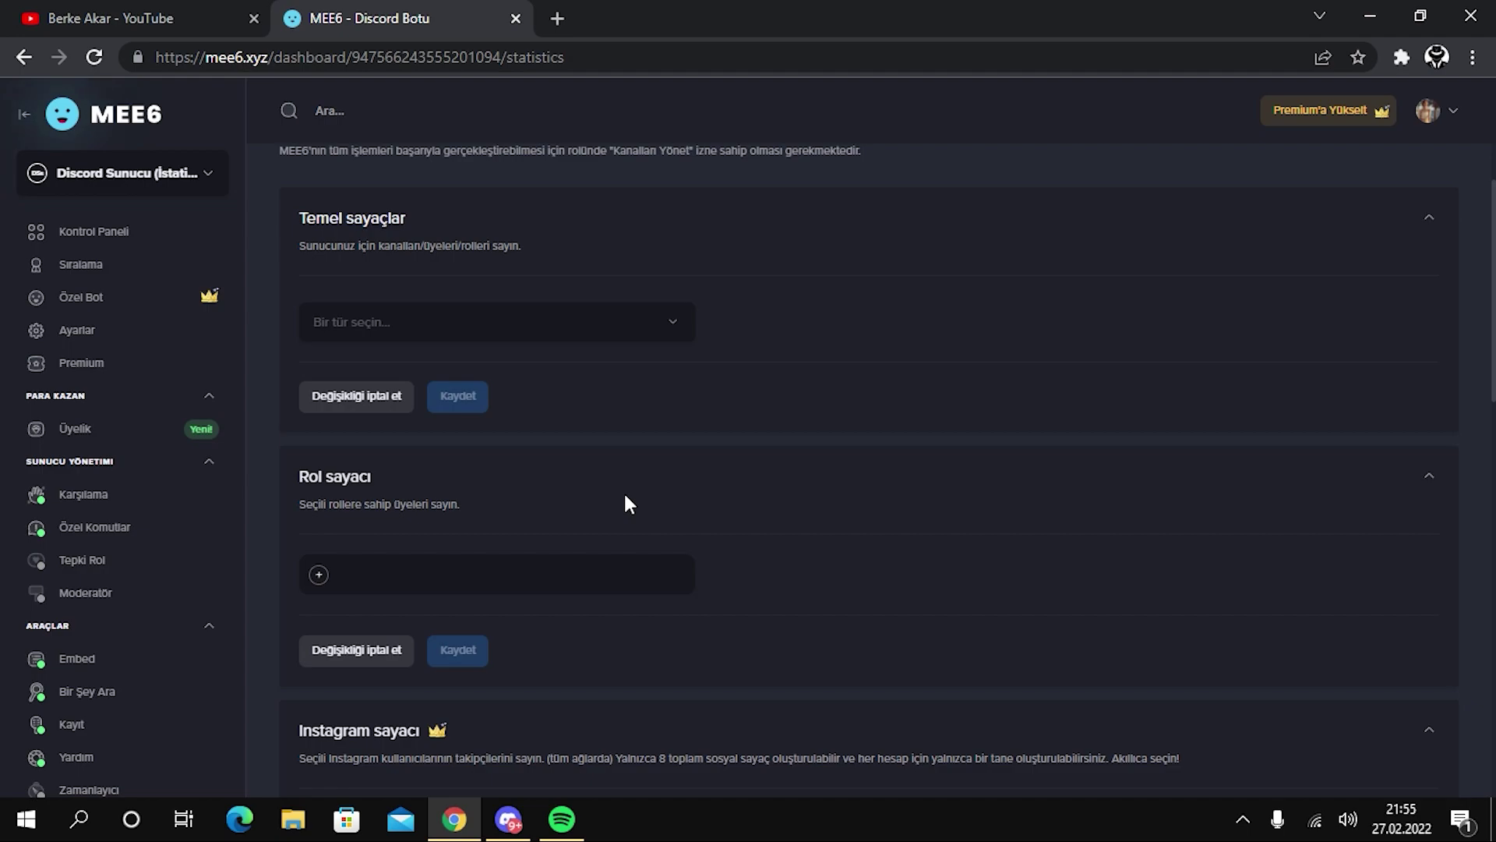
Open the type list under Temel sayaçlar and review the available basic counters.
left_click(367, 336)
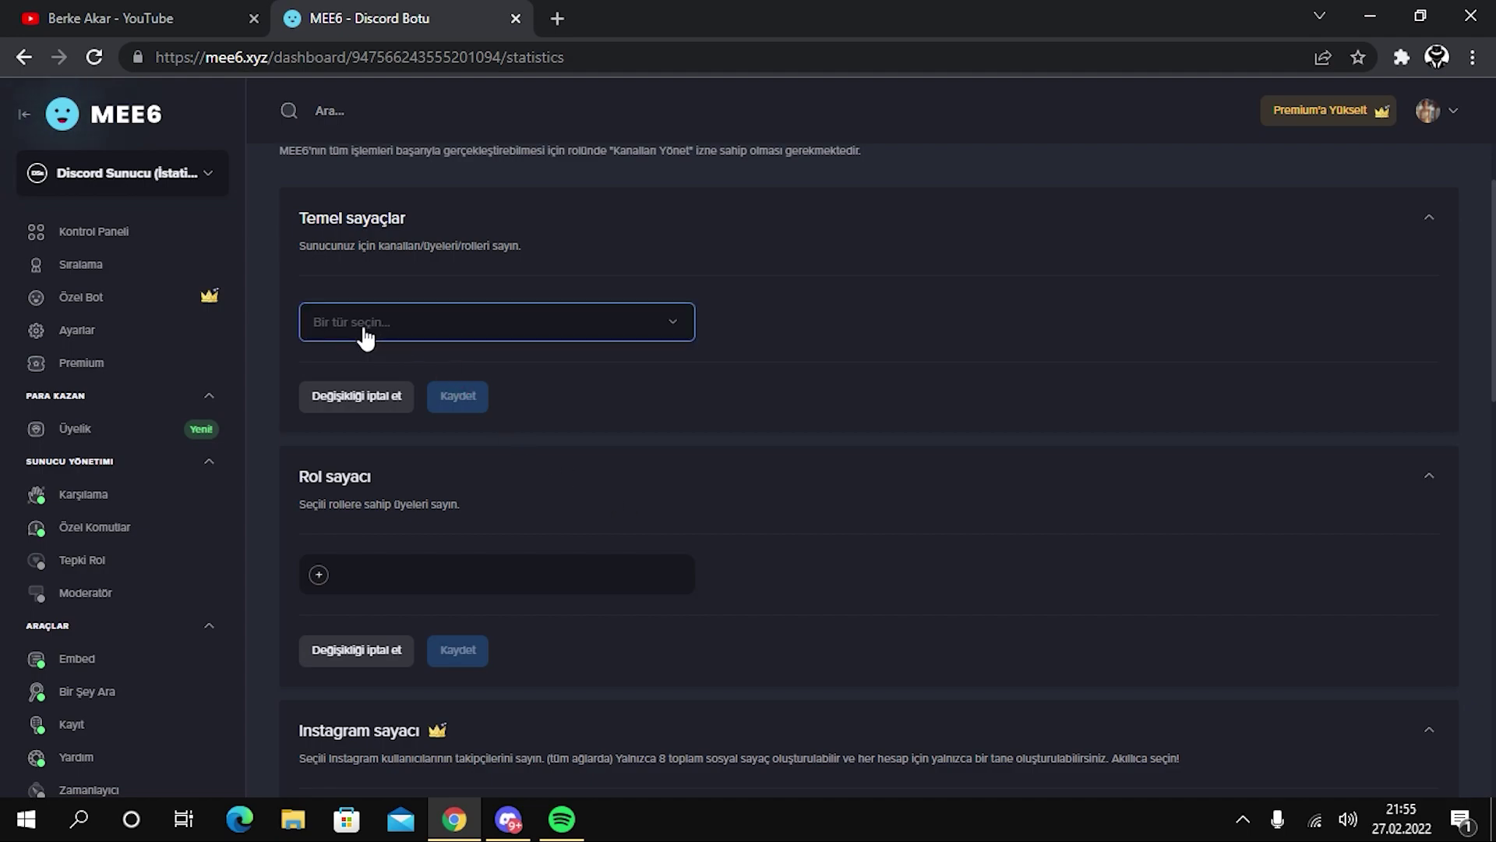
left_click(367, 335)
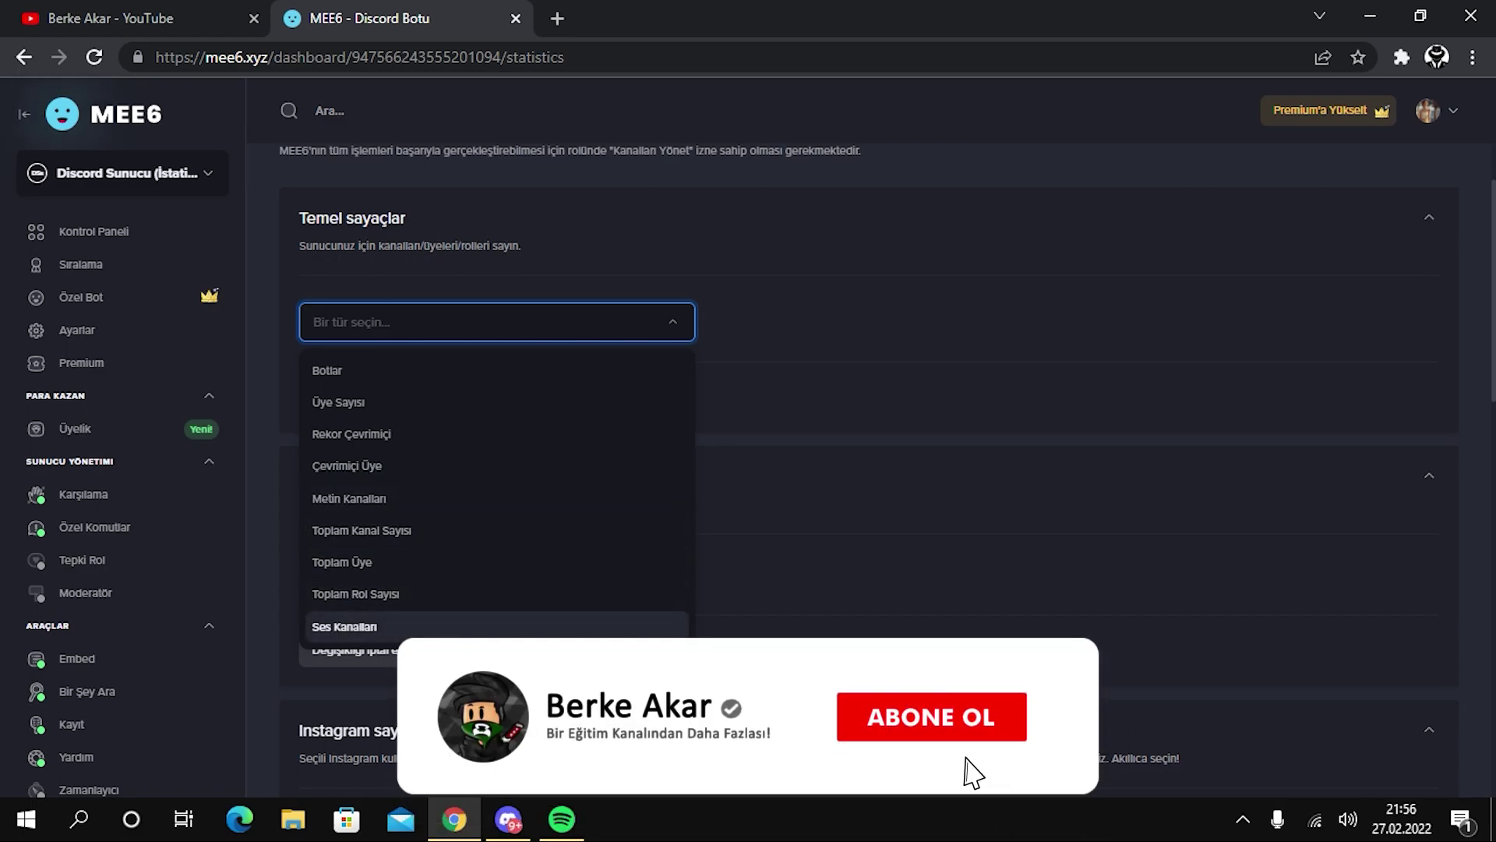
scroll(405, 630, "down", 4)
scroll(406, 616, "up", 3)
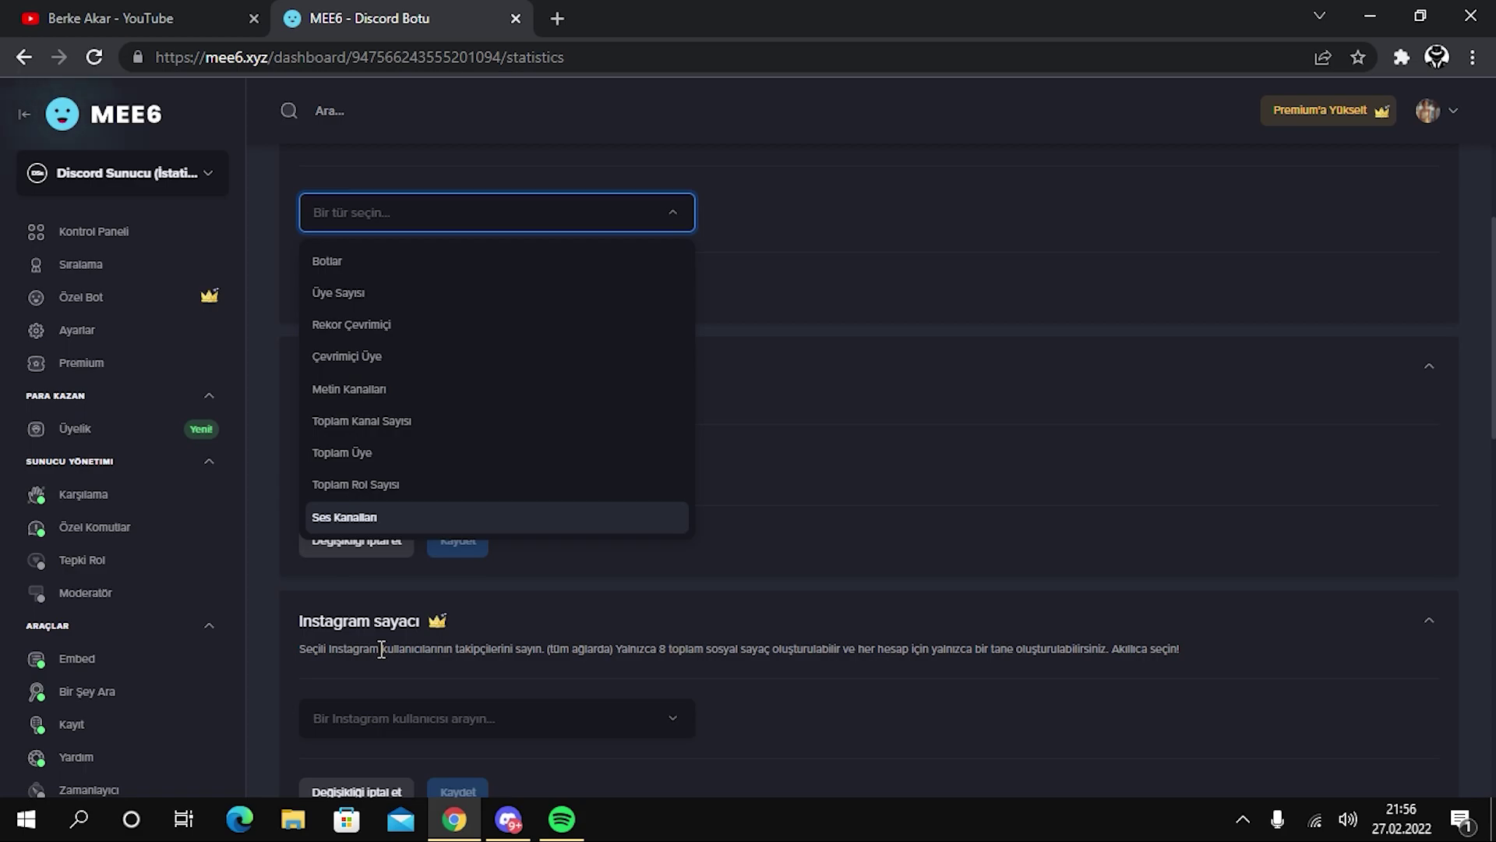
Switch to Discord and open the established community server to examine its statistics channels as an example.
left_click(508, 819)
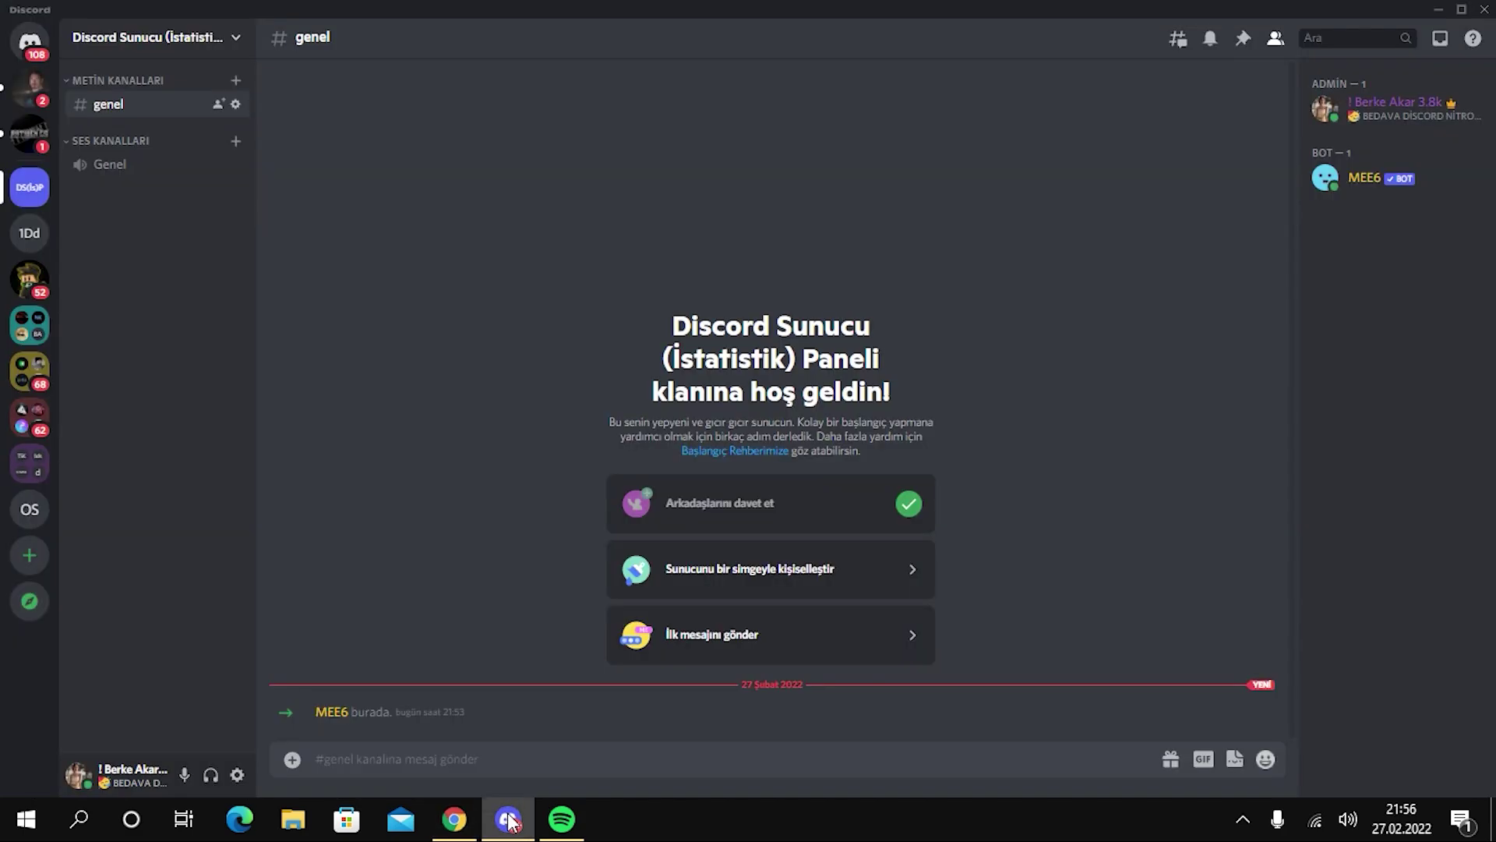
left_click(29, 279)
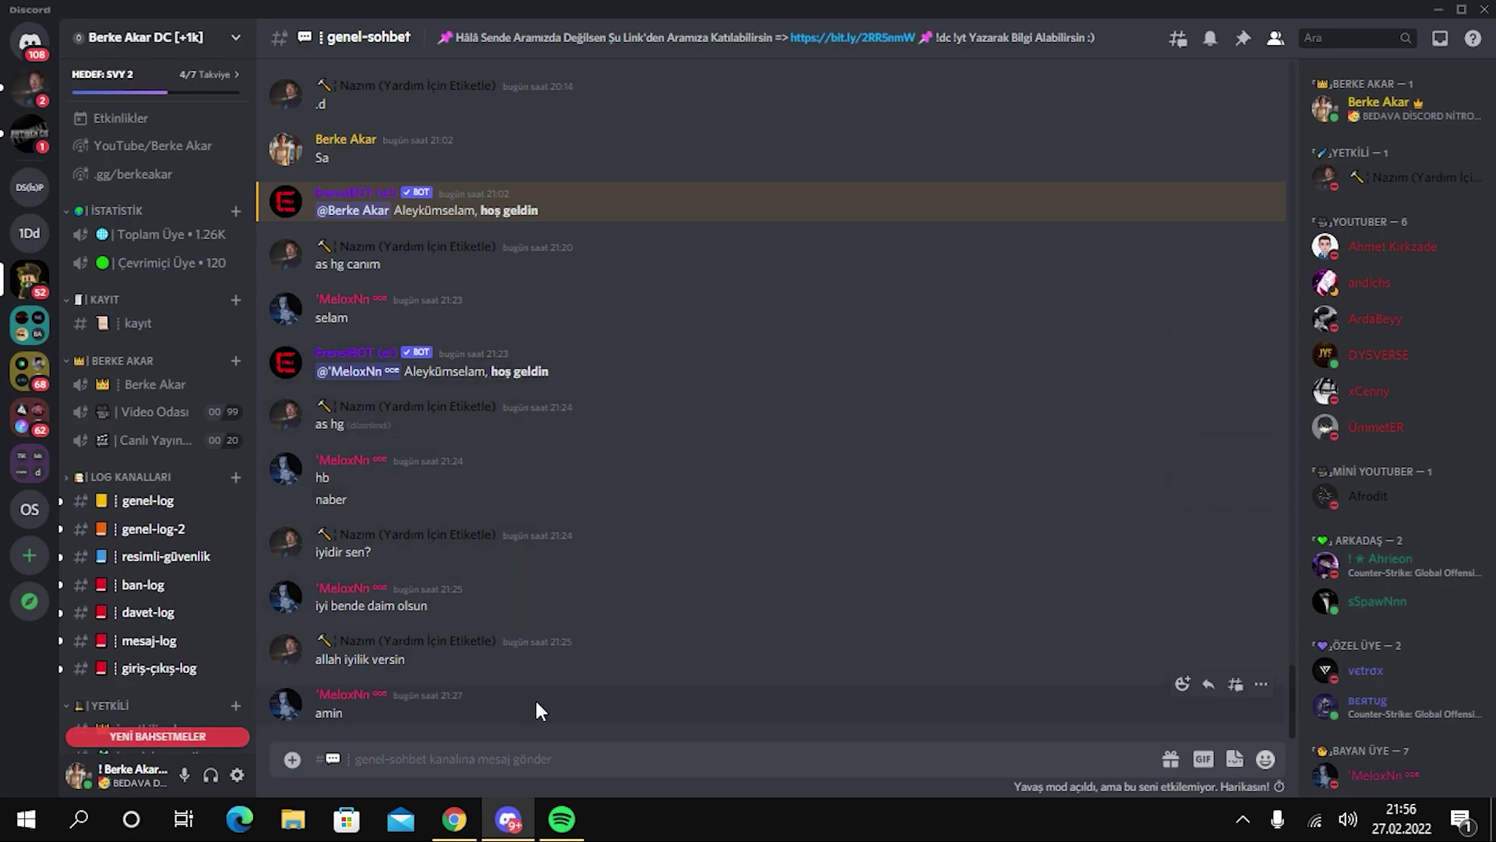
Switch back to the MEE6 page in the browser and choose Toplam Üye as the basic counter type.
left_click(454, 818)
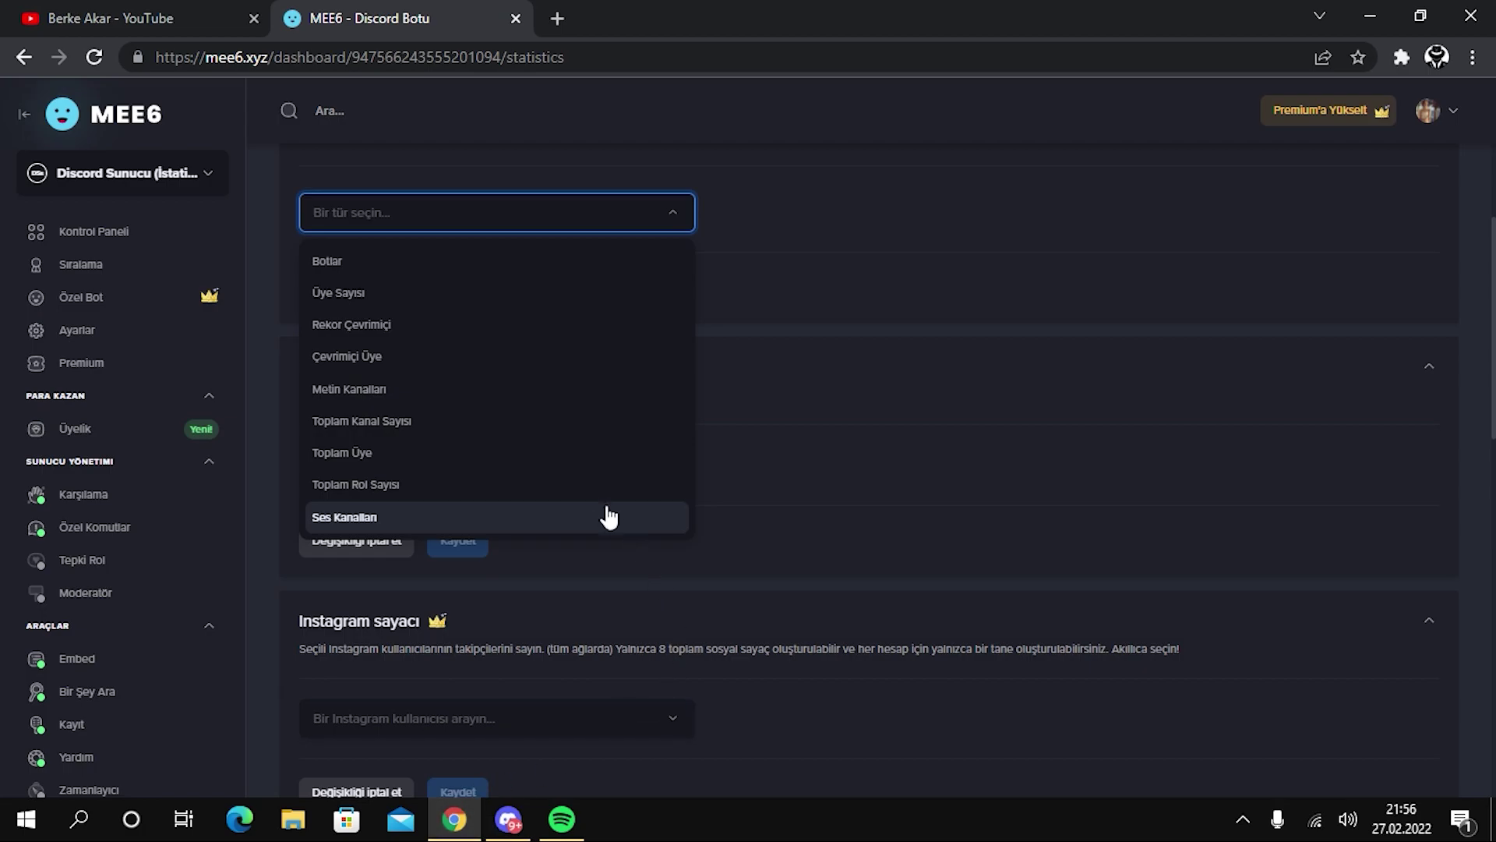
left_click(411, 454)
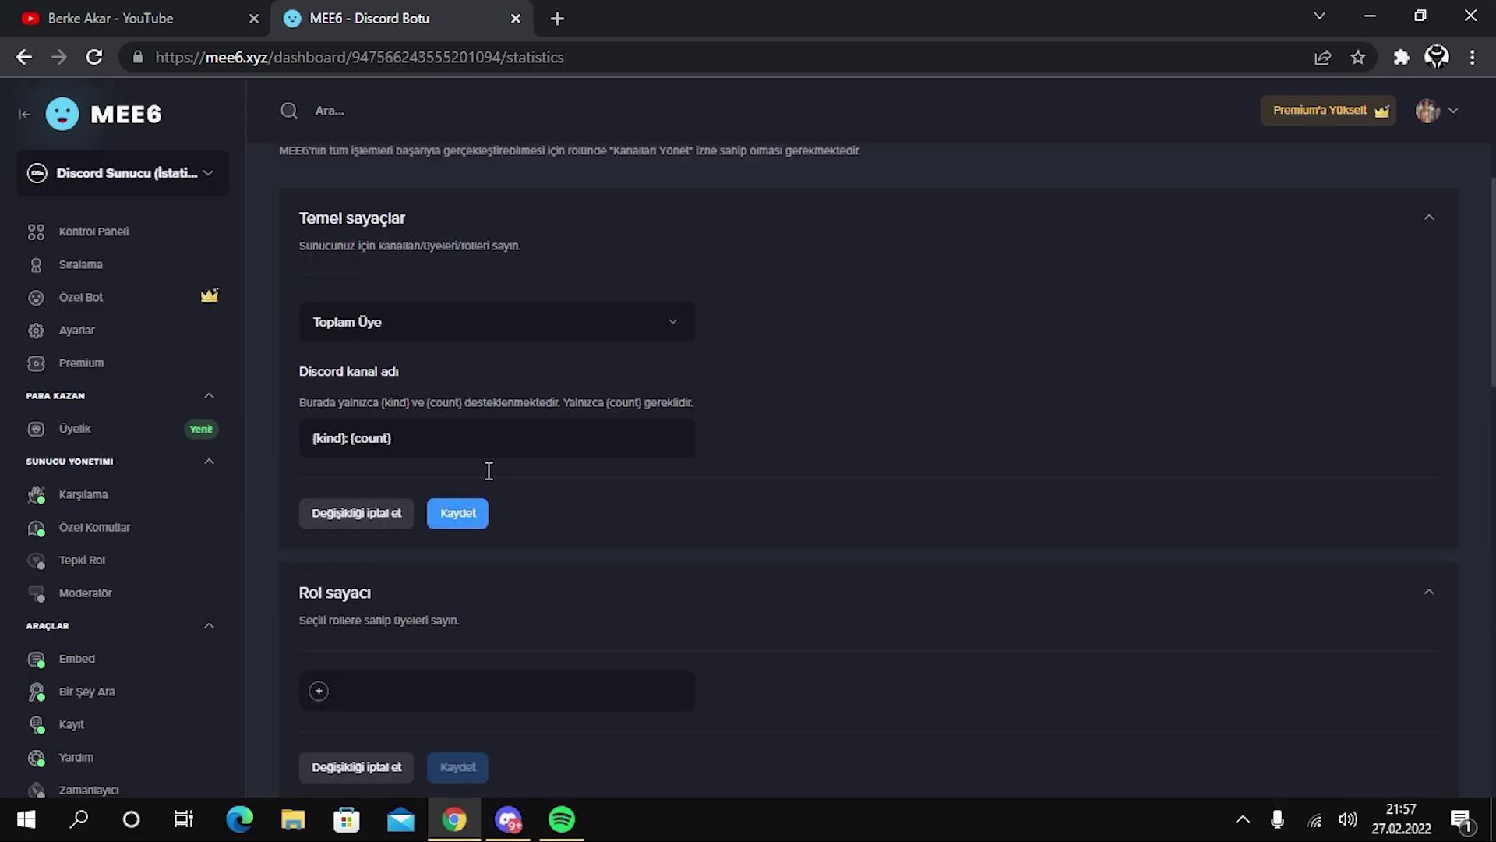
Try to edit the Discord channel name format of the Toplam Üye counter.
left_click(451, 439)
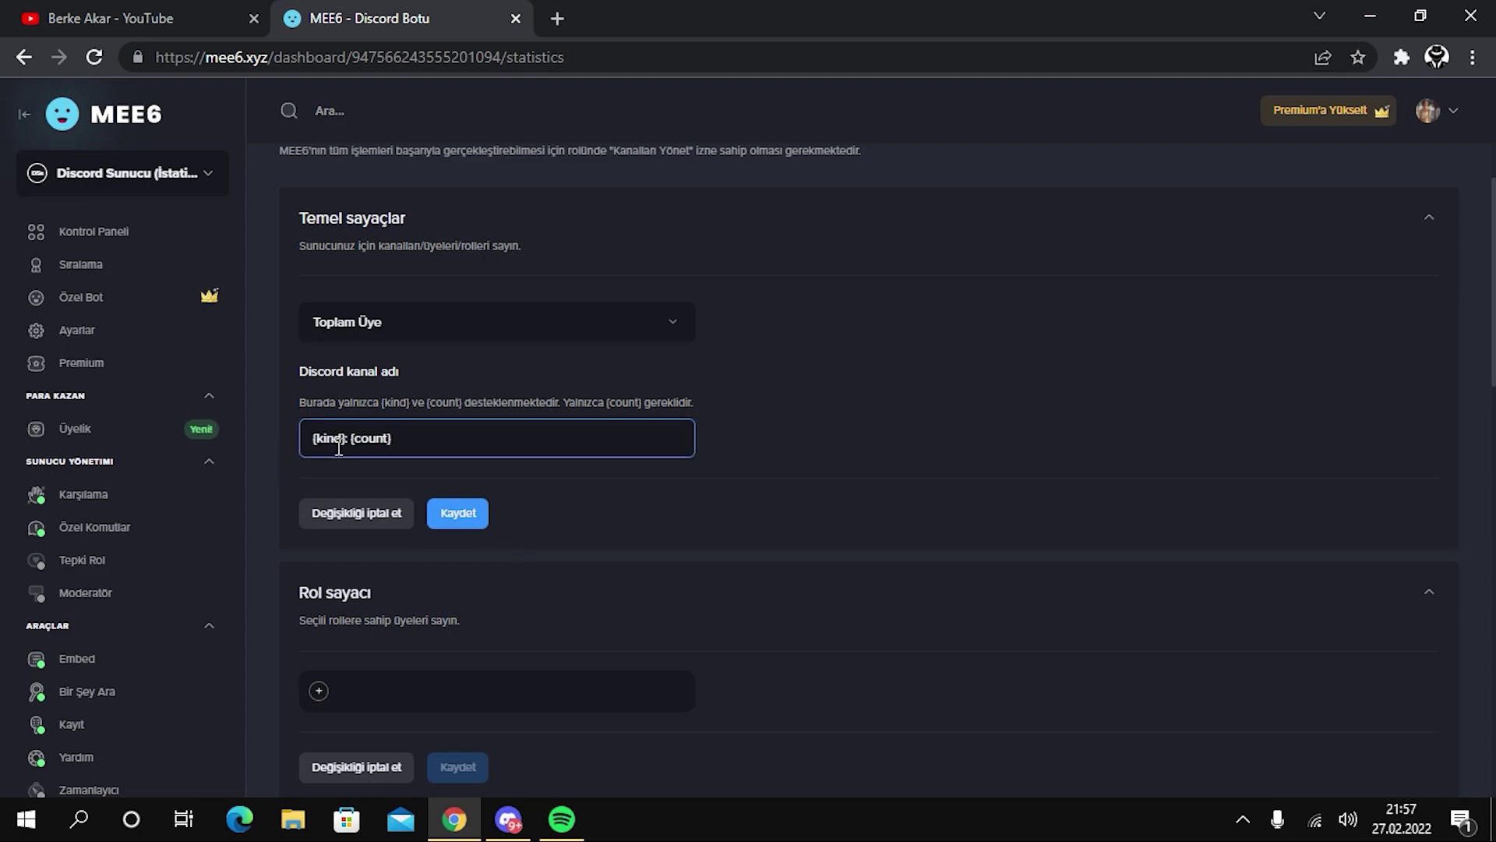
left_click_drag(393, 439, 310, 442)
left_click(346, 440)
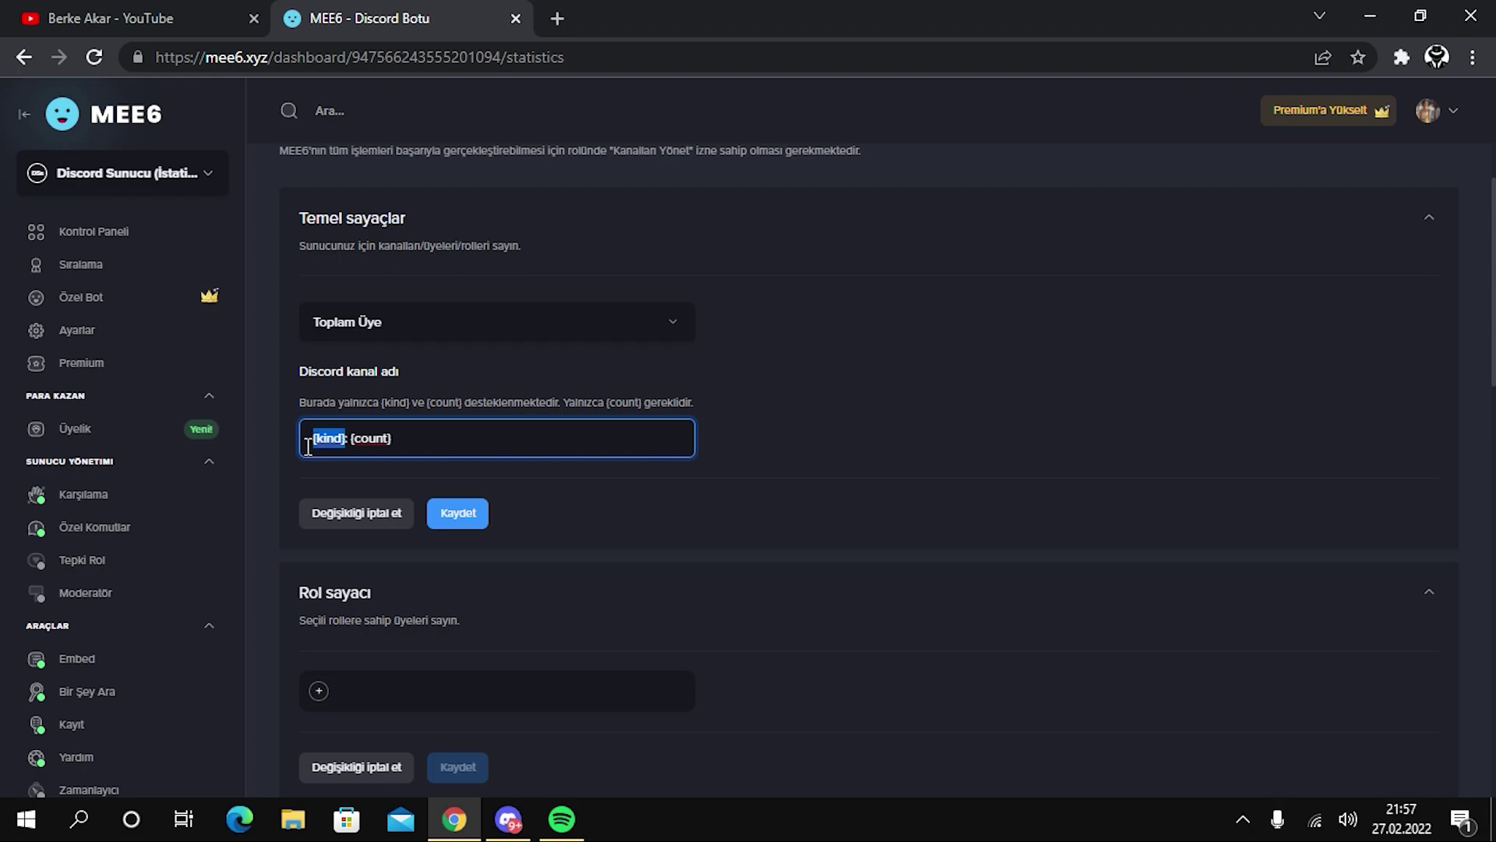
key("Return")
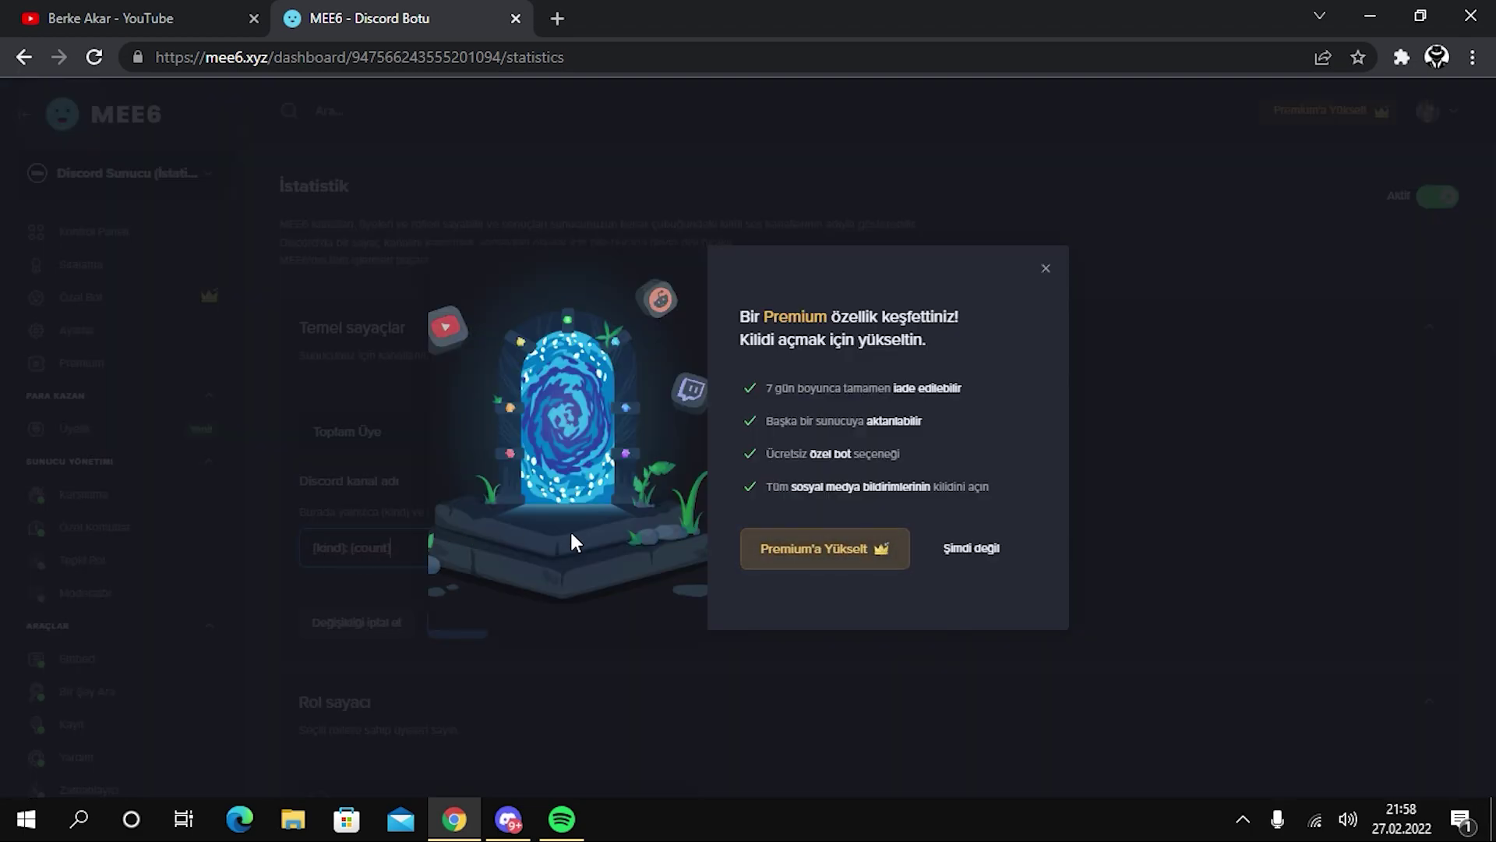
left_click(1046, 269)
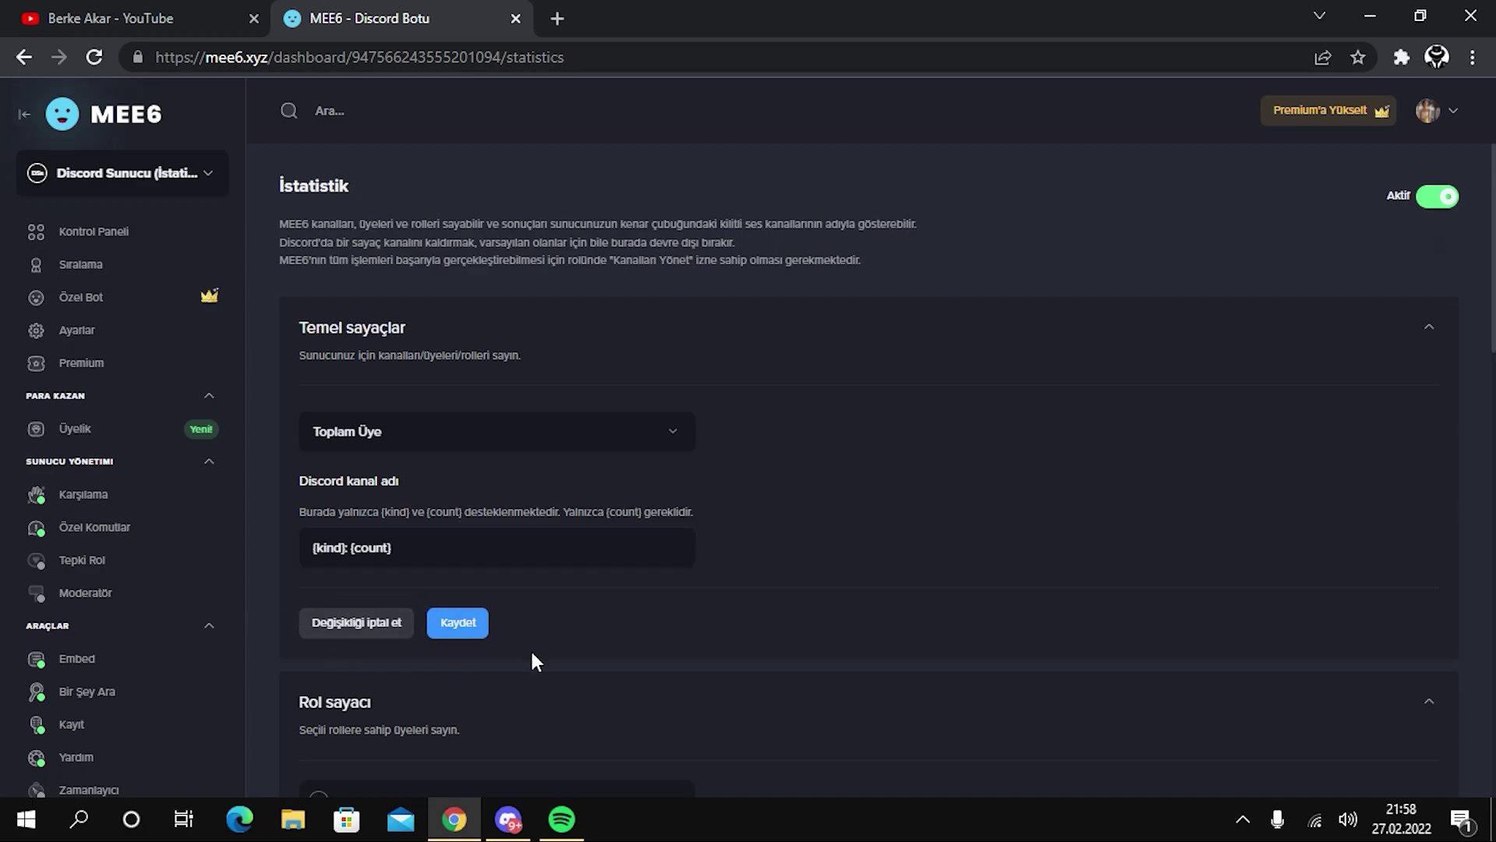
Switch to Discord and examine the member counter channels in the example server's İstatistik category.
scroll(532, 651, "down", 1)
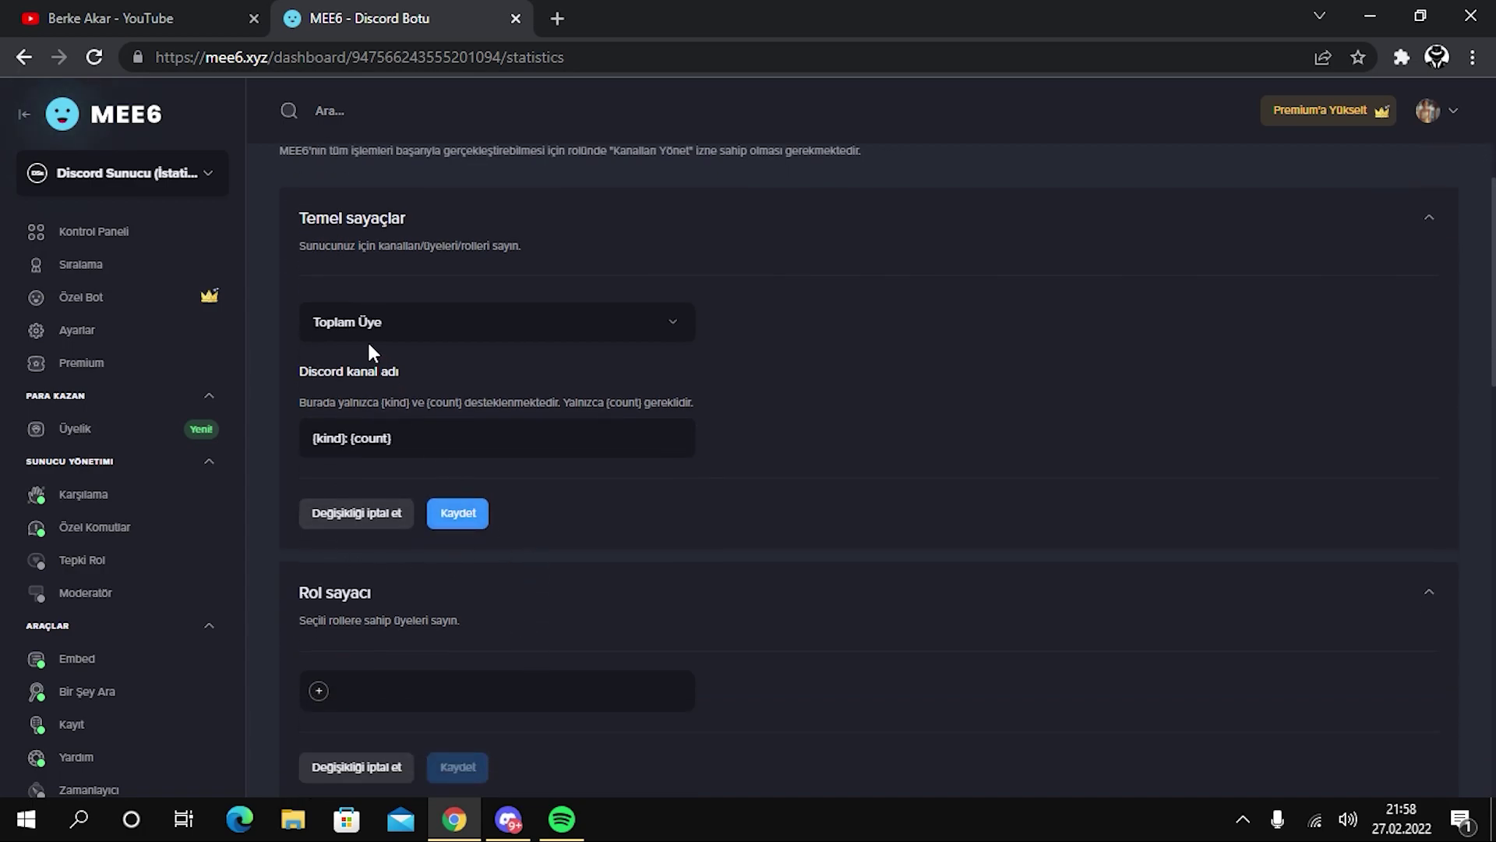
scroll(372, 353, "down", 1)
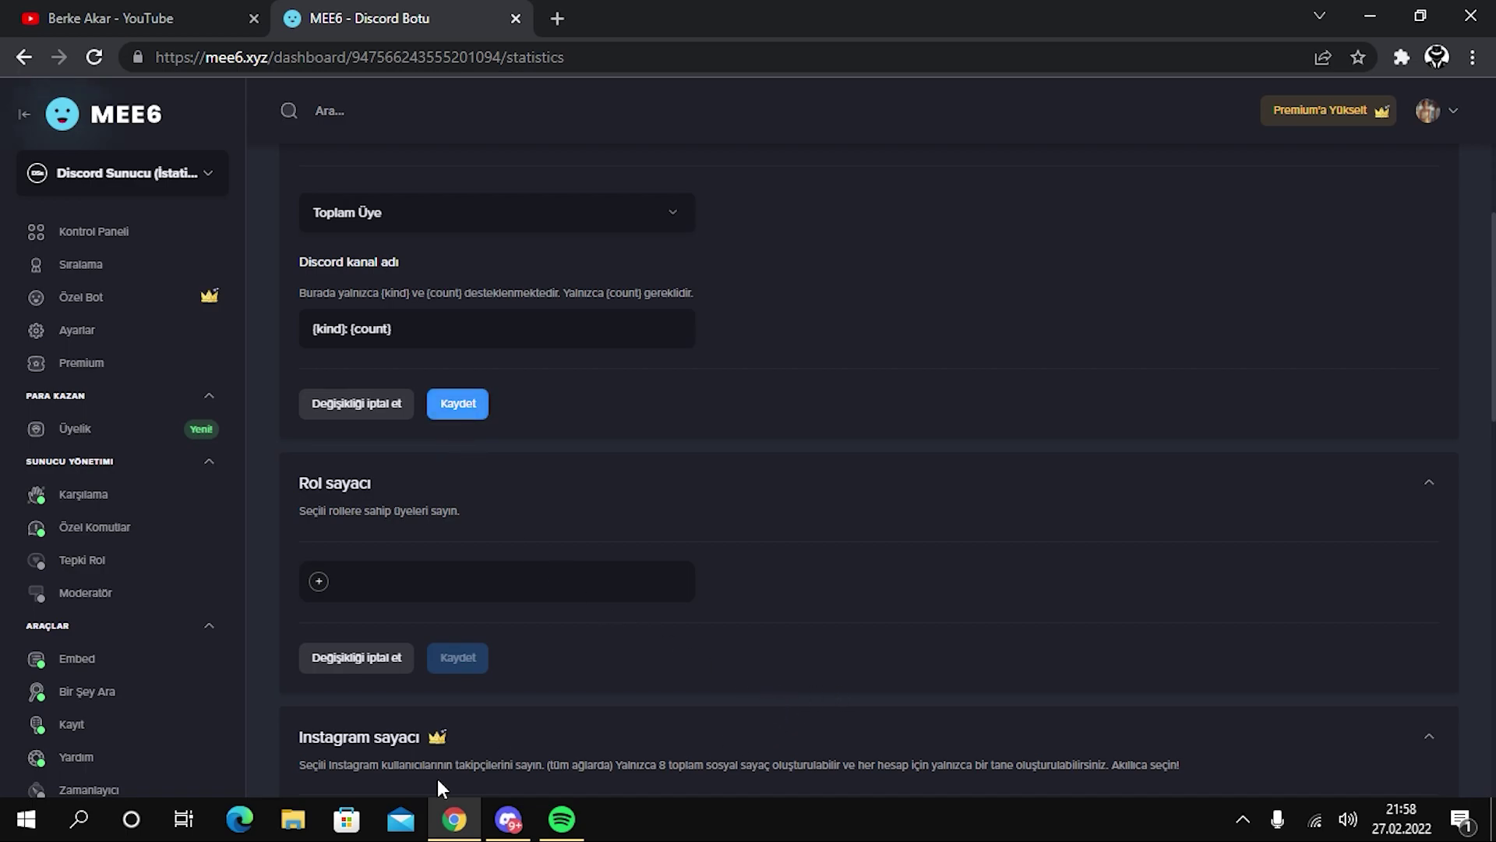
left_click(508, 818)
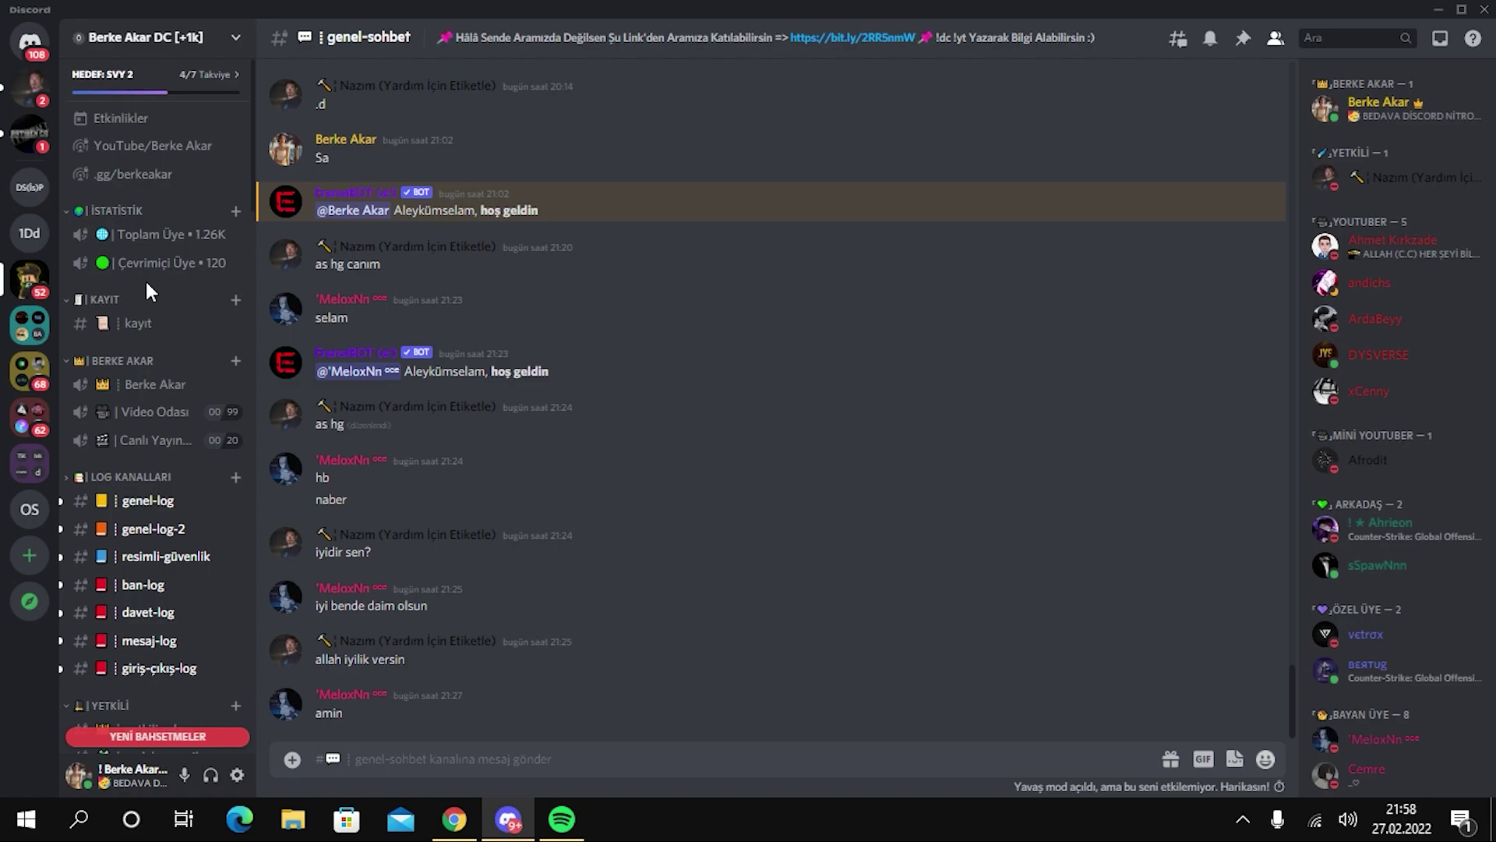
Return to the MEE6 page in the browser and save the Toplam Üye counter with the default channel name format.
left_click(455, 818)
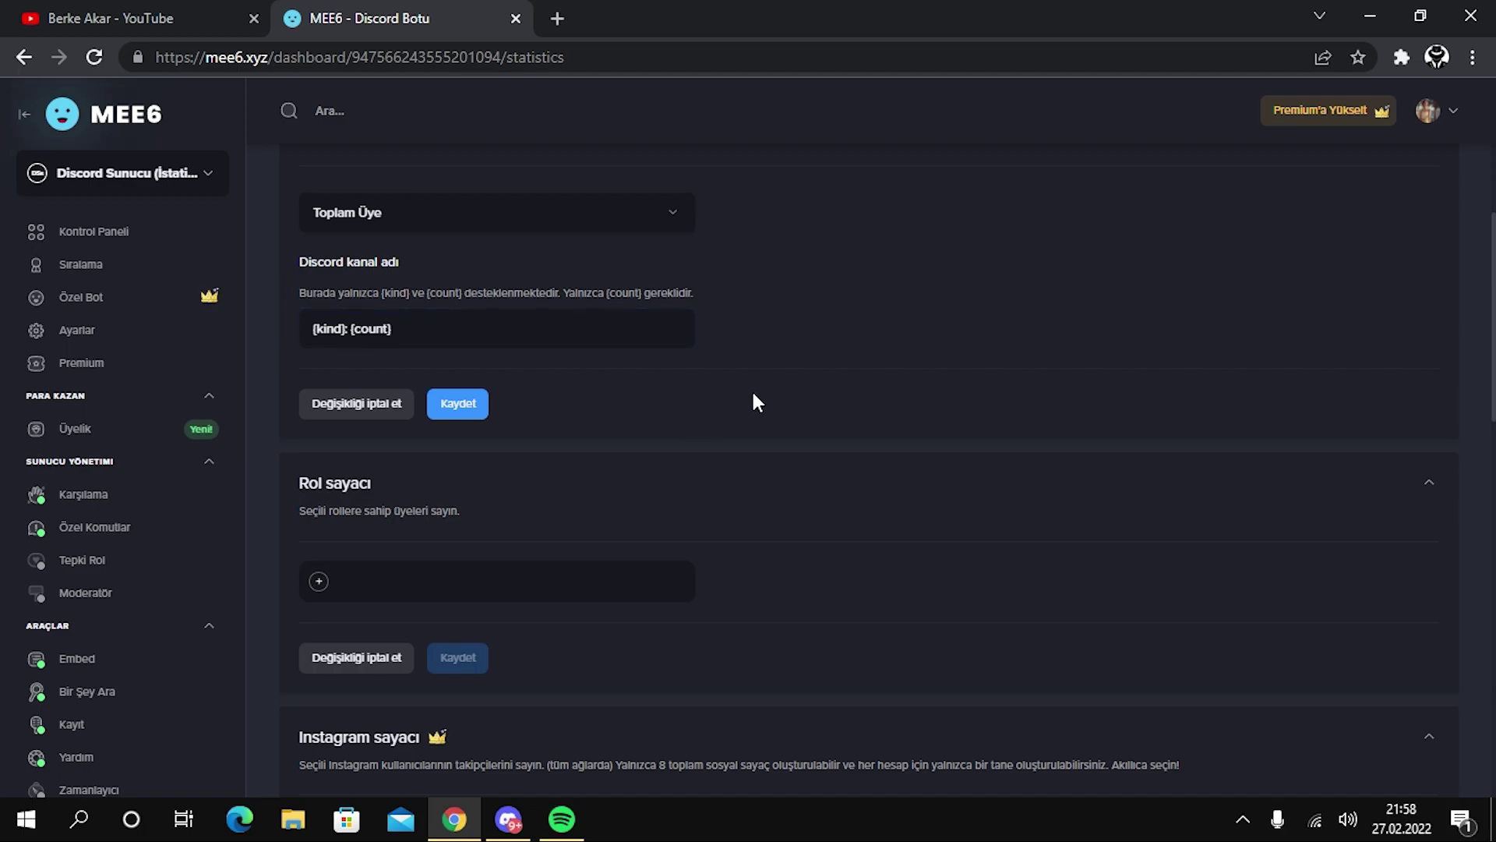
left_click(349, 196)
scroll(473, 482, "up", 3)
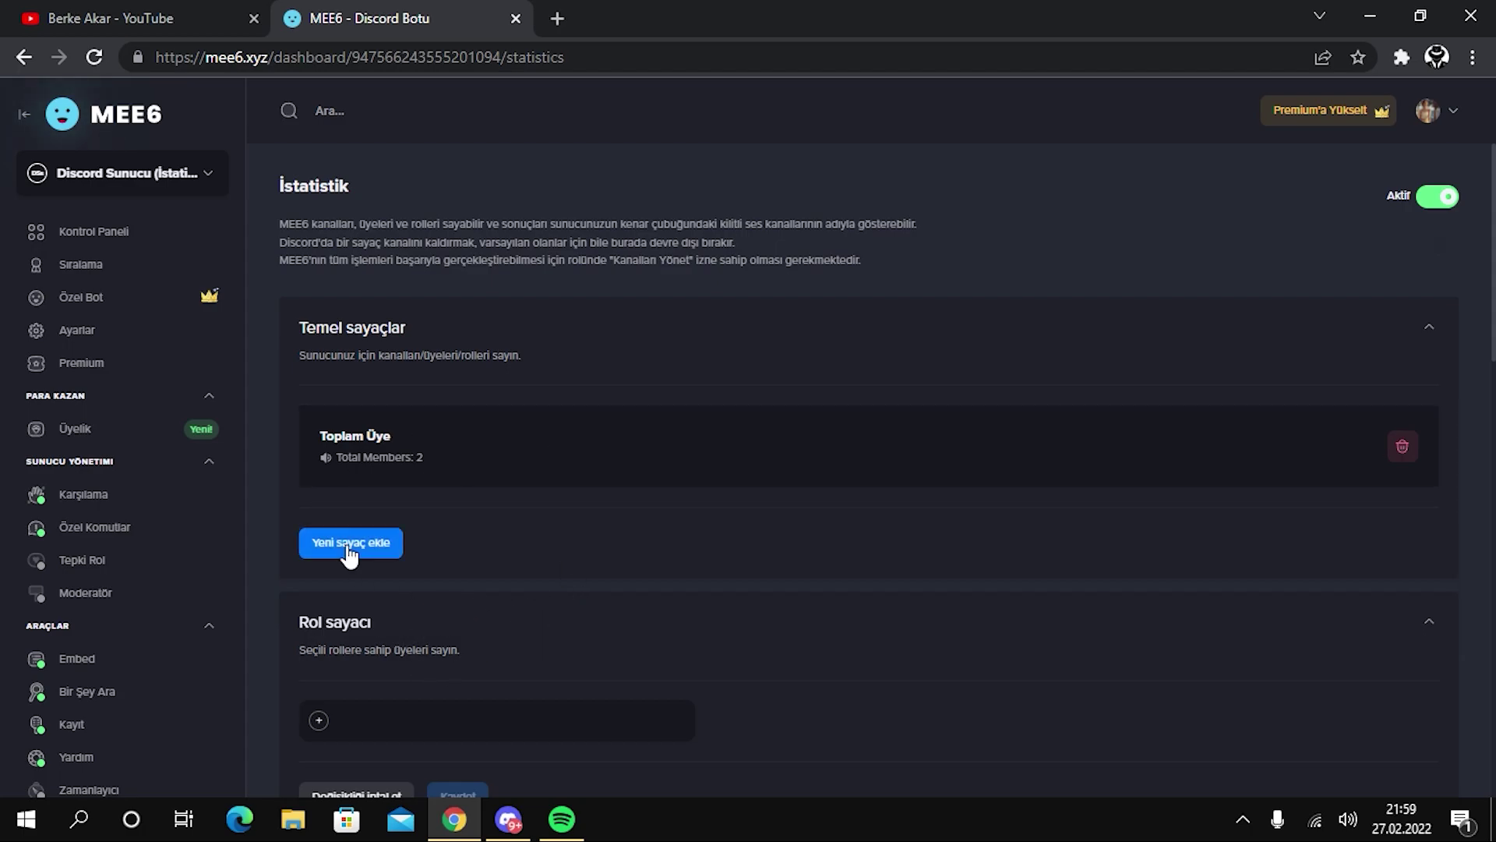
Start another counter under Temel sayaçlar and choose Çevrimiçi Üye as its type.
left_click(347, 542)
left_click(398, 435)
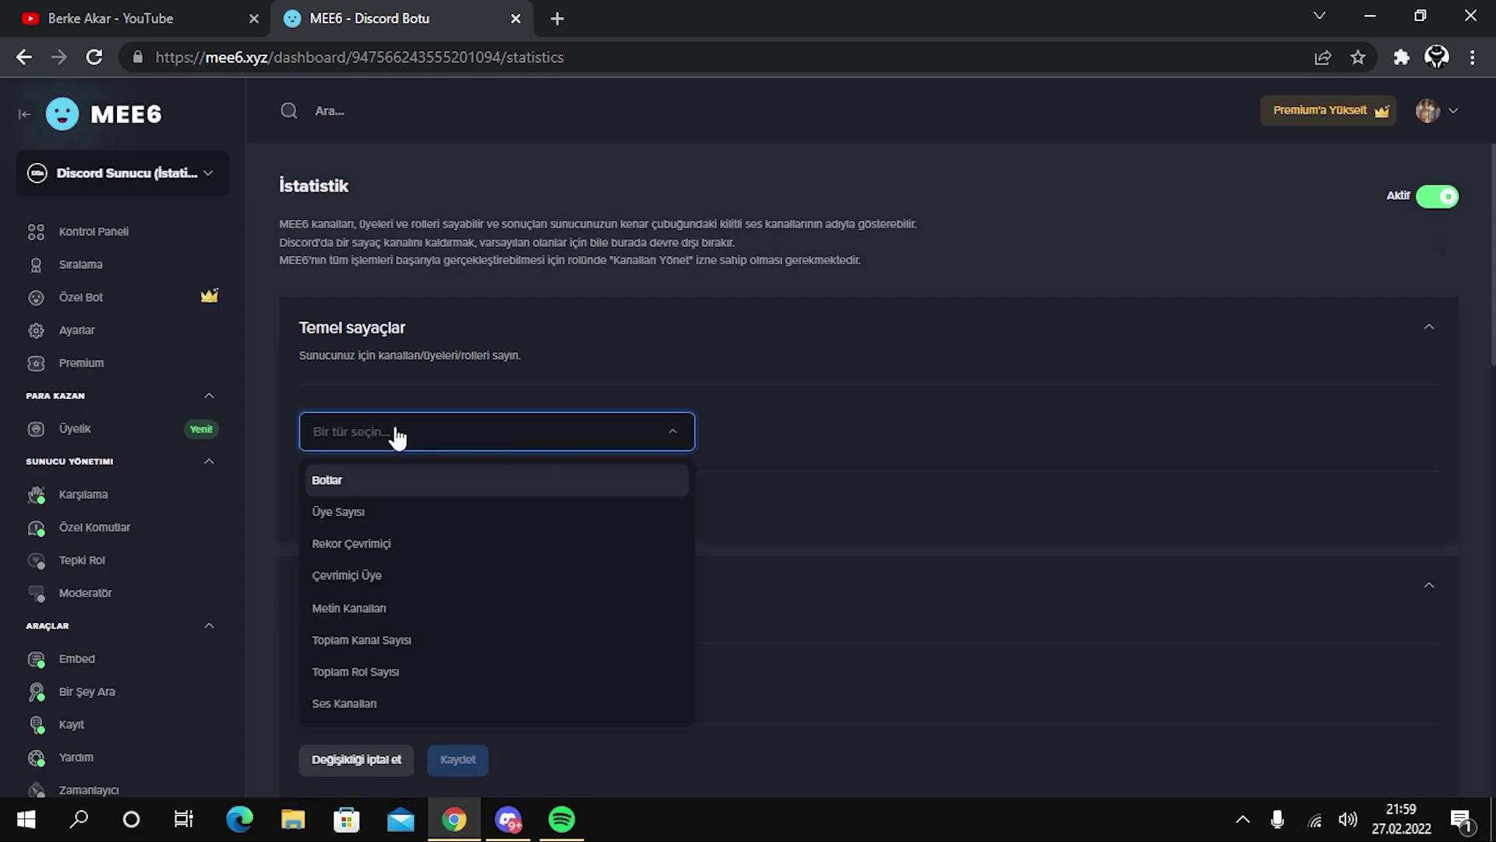
left_click(348, 576)
Try to edit the Discord channel name format of the Çevrimiçi Üye counter.
left_click(345, 547)
double_click(344, 547)
key("Right")
key("Right")
type(":")
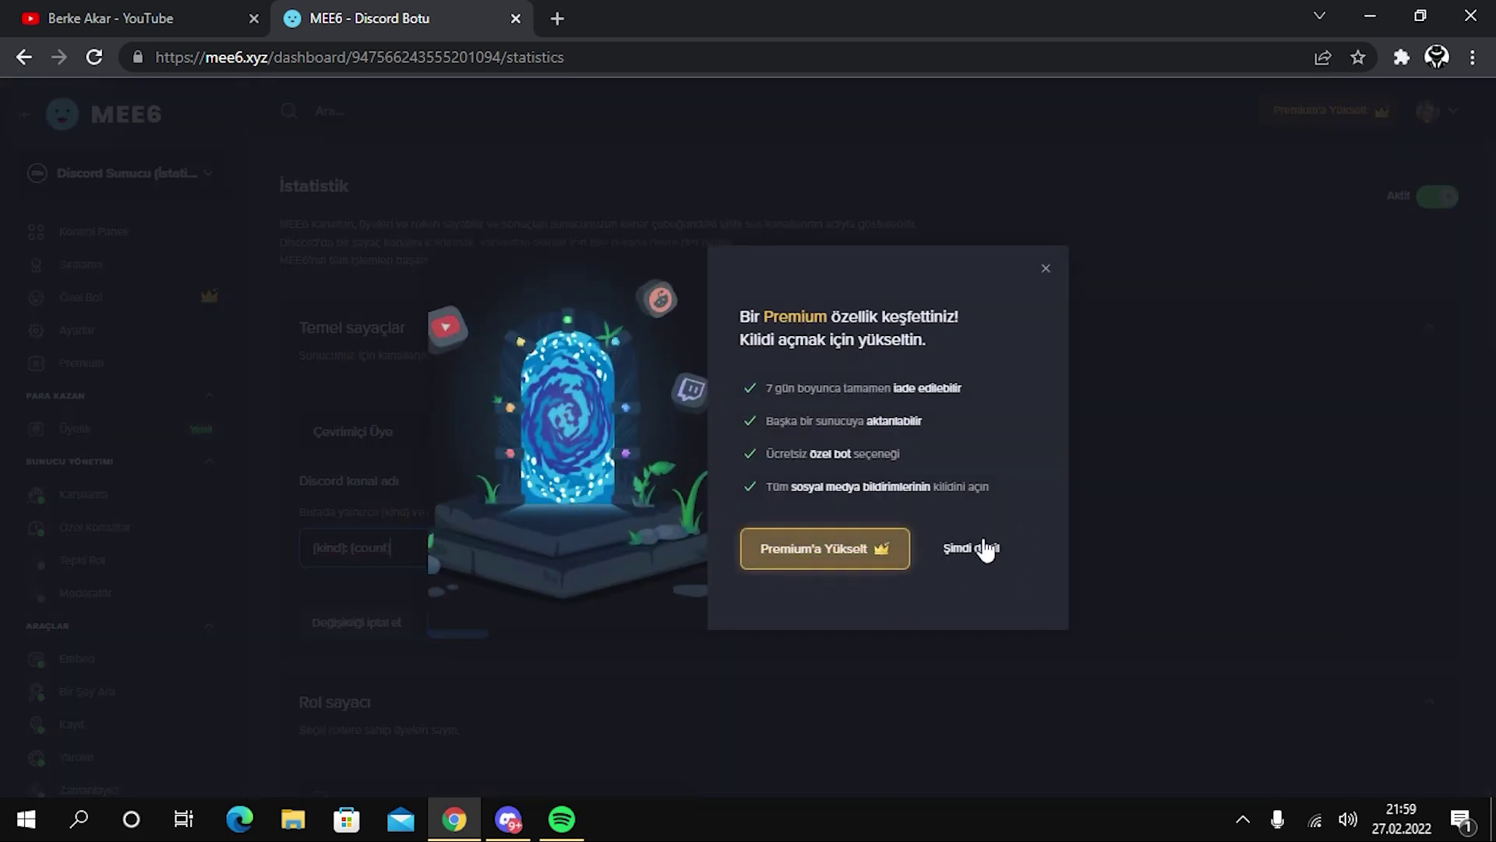
left_click(980, 545)
Save the Çevrimiçi Üye counter with the default channel name format {kind}: {count}.
scroll(662, 461, "down", 3)
scroll(710, 421, "up", 2)
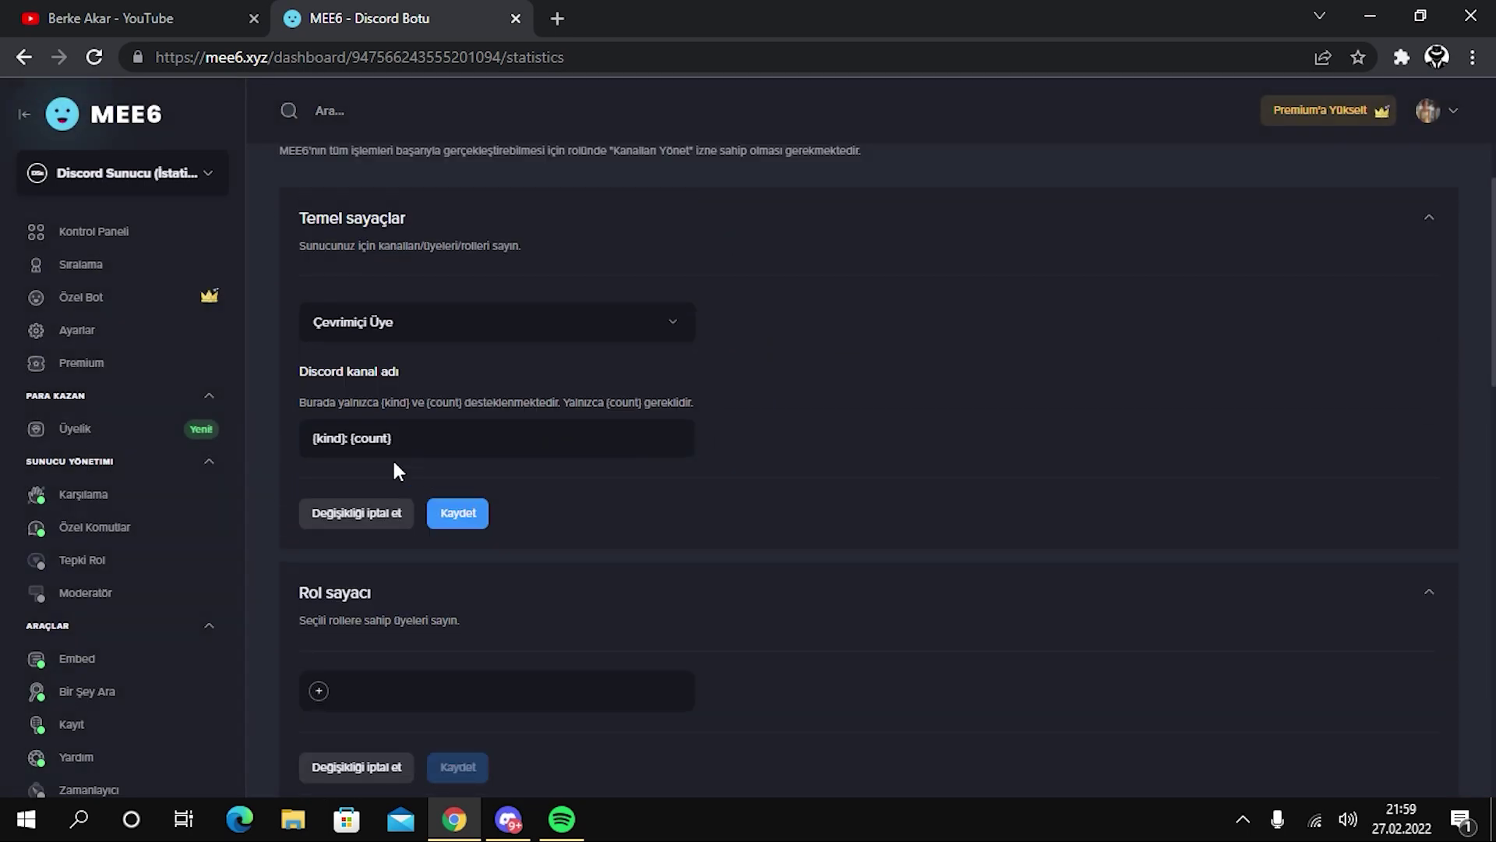
left_click(477, 518)
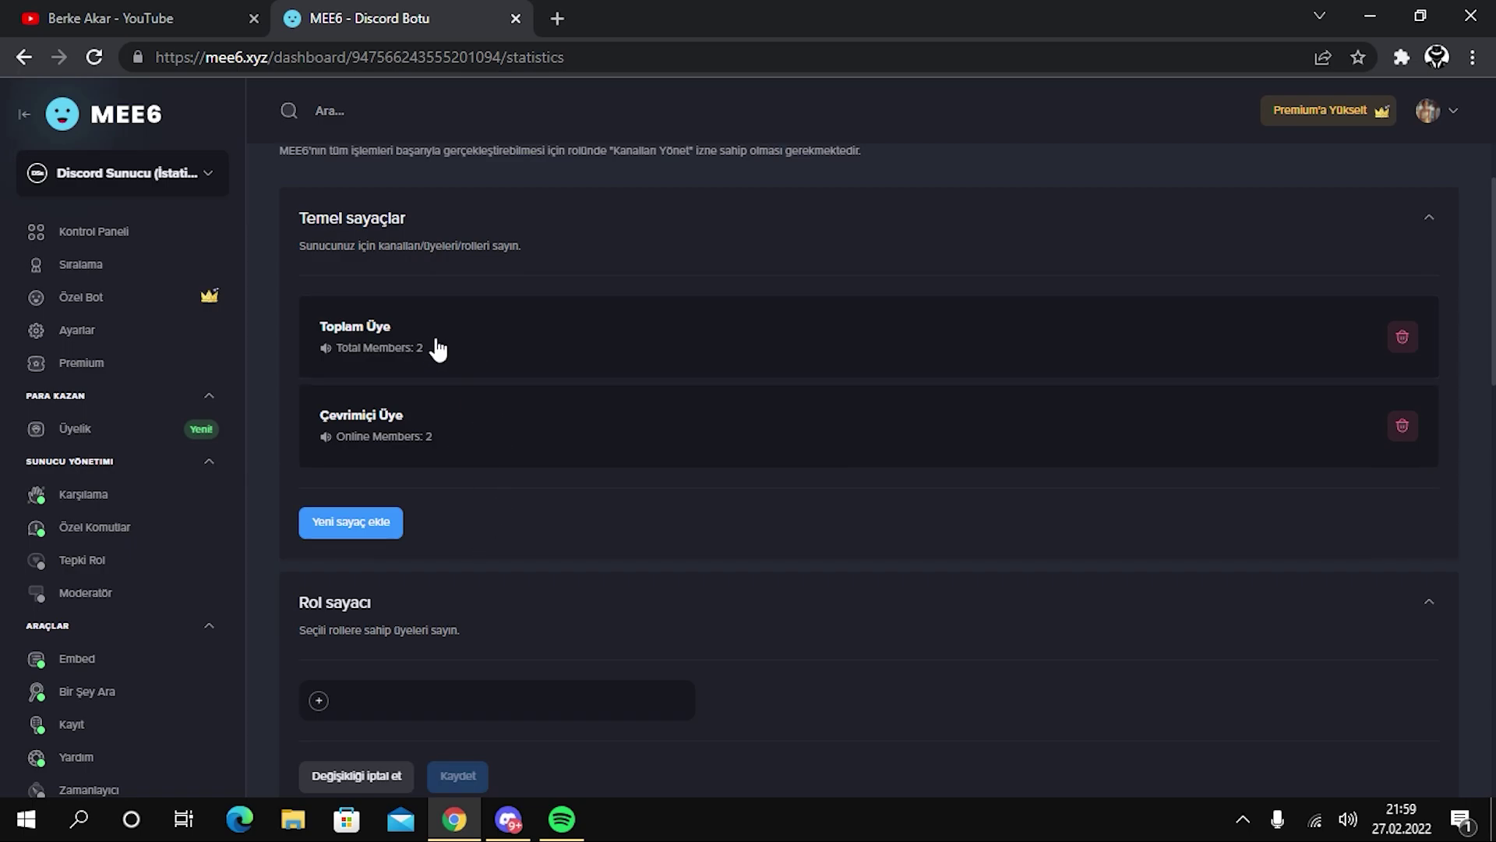
Add and save a Botlar counter under Temel sayaçlar with the default channel name format.
left_click(362, 523)
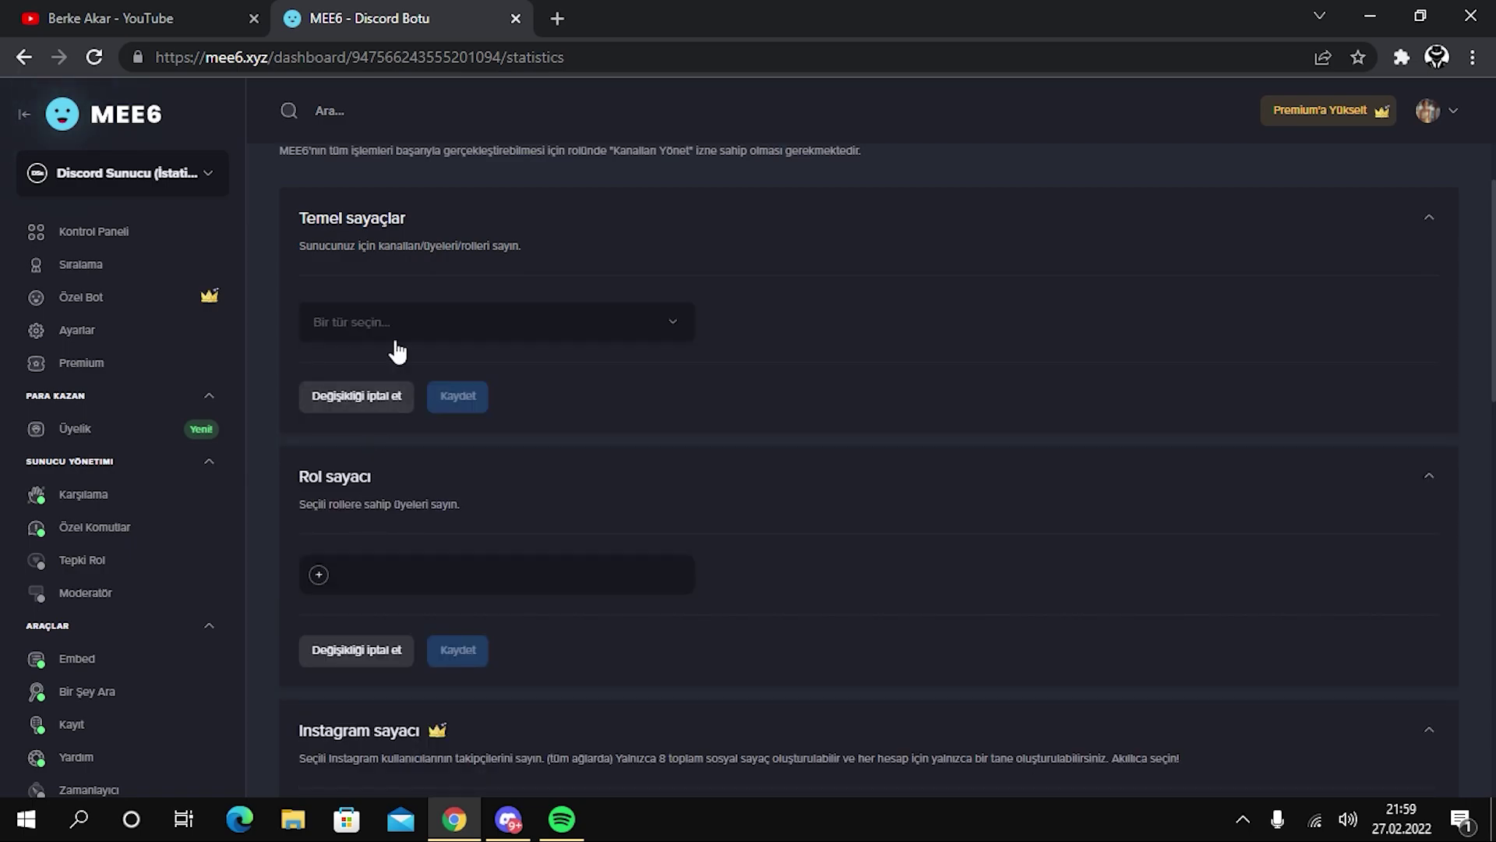
left_click(396, 346)
left_click(395, 372)
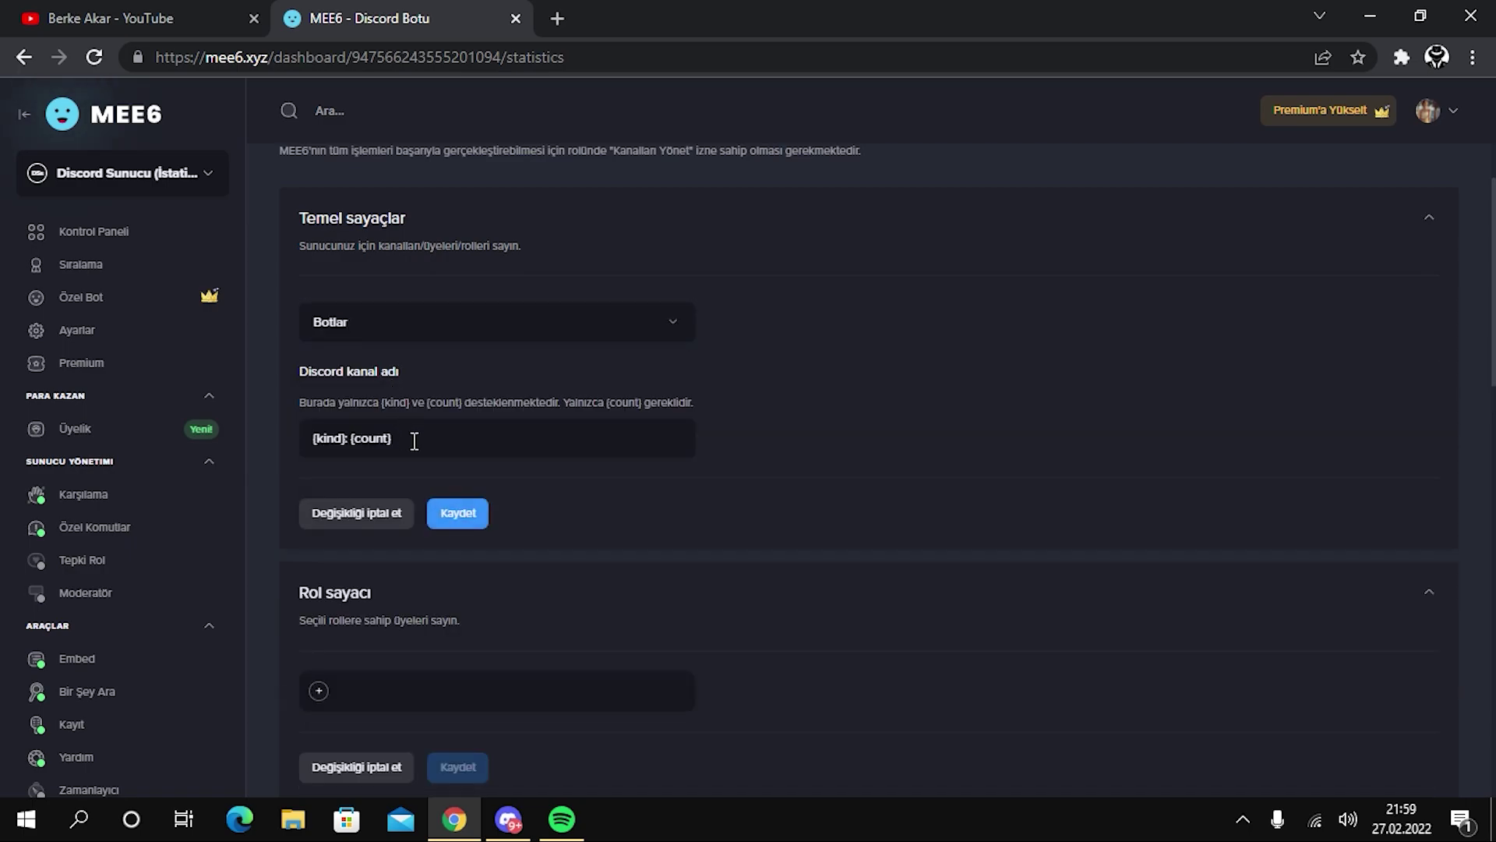
left_click(452, 515)
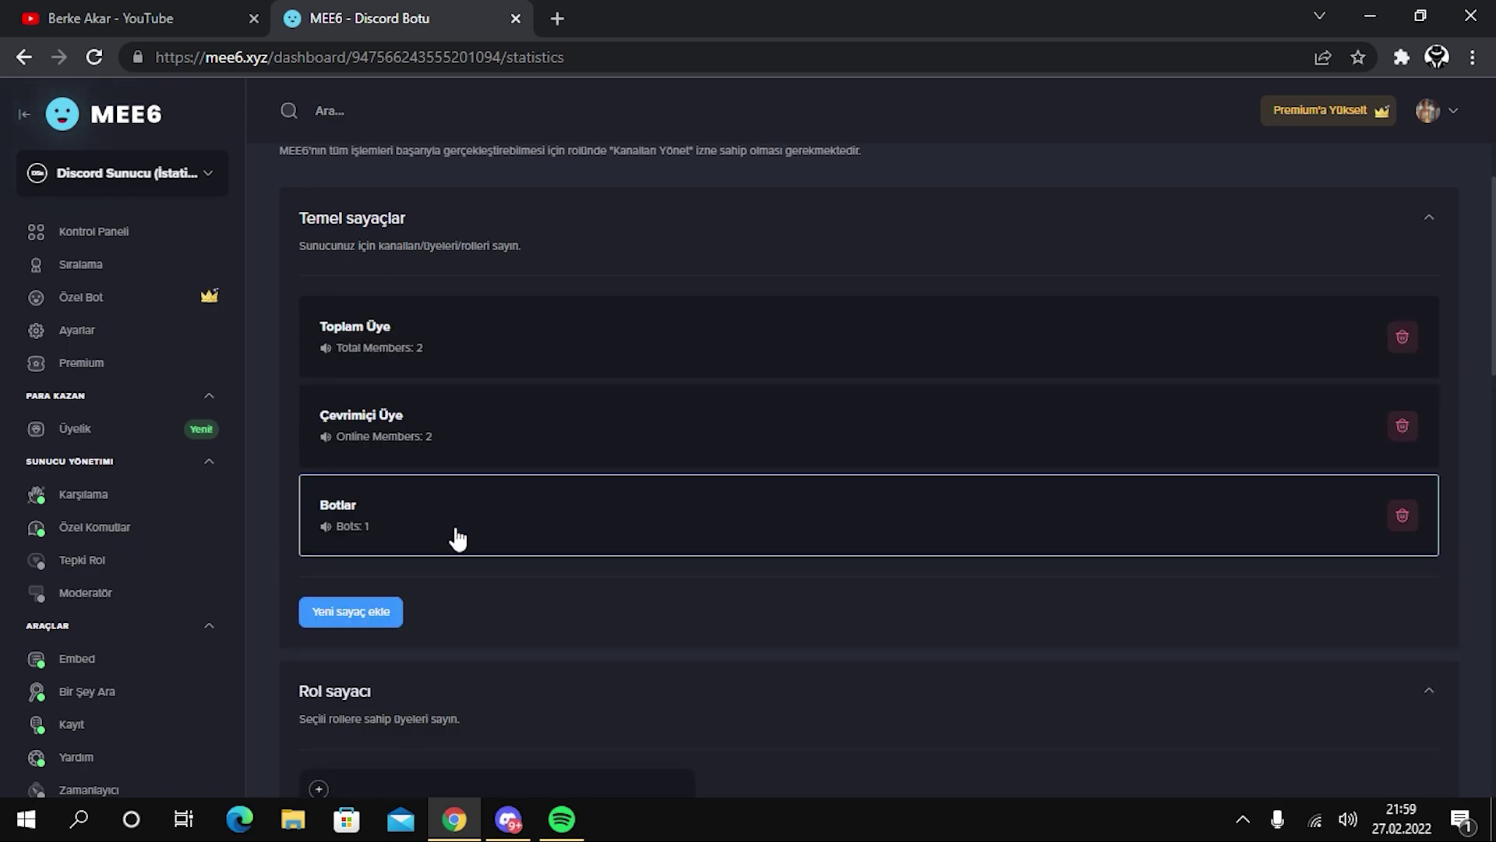
Add and save a Rekor Çevrimiçi counter under Temel sayaçlar.
left_click(353, 613)
left_click(427, 324)
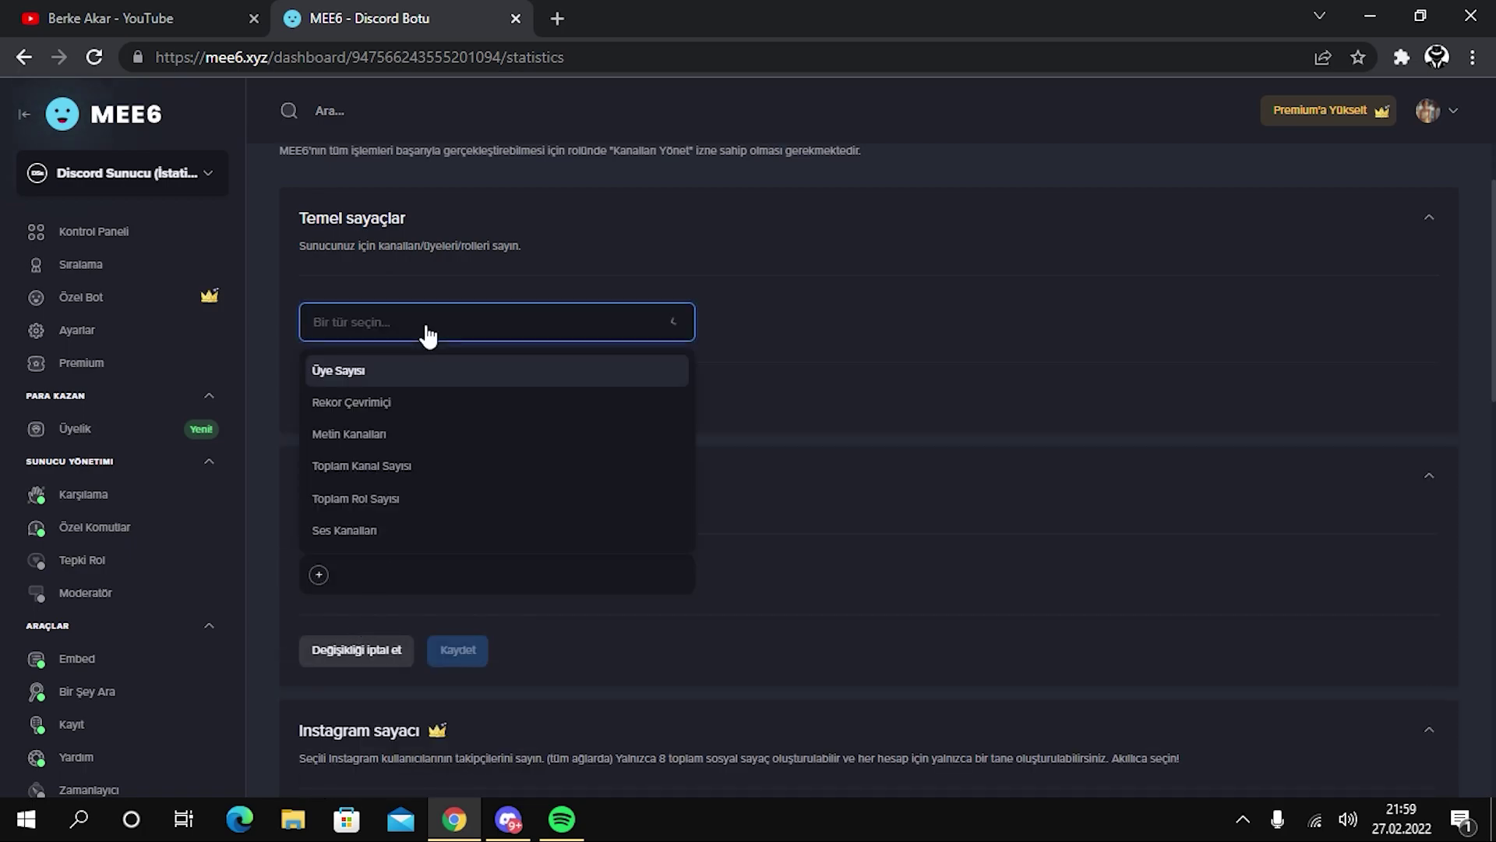
left_click(410, 403)
left_click(463, 521)
Add and save an Üye Sayısı counter under Temel sayaçlar with the default channel name format.
left_click(351, 703)
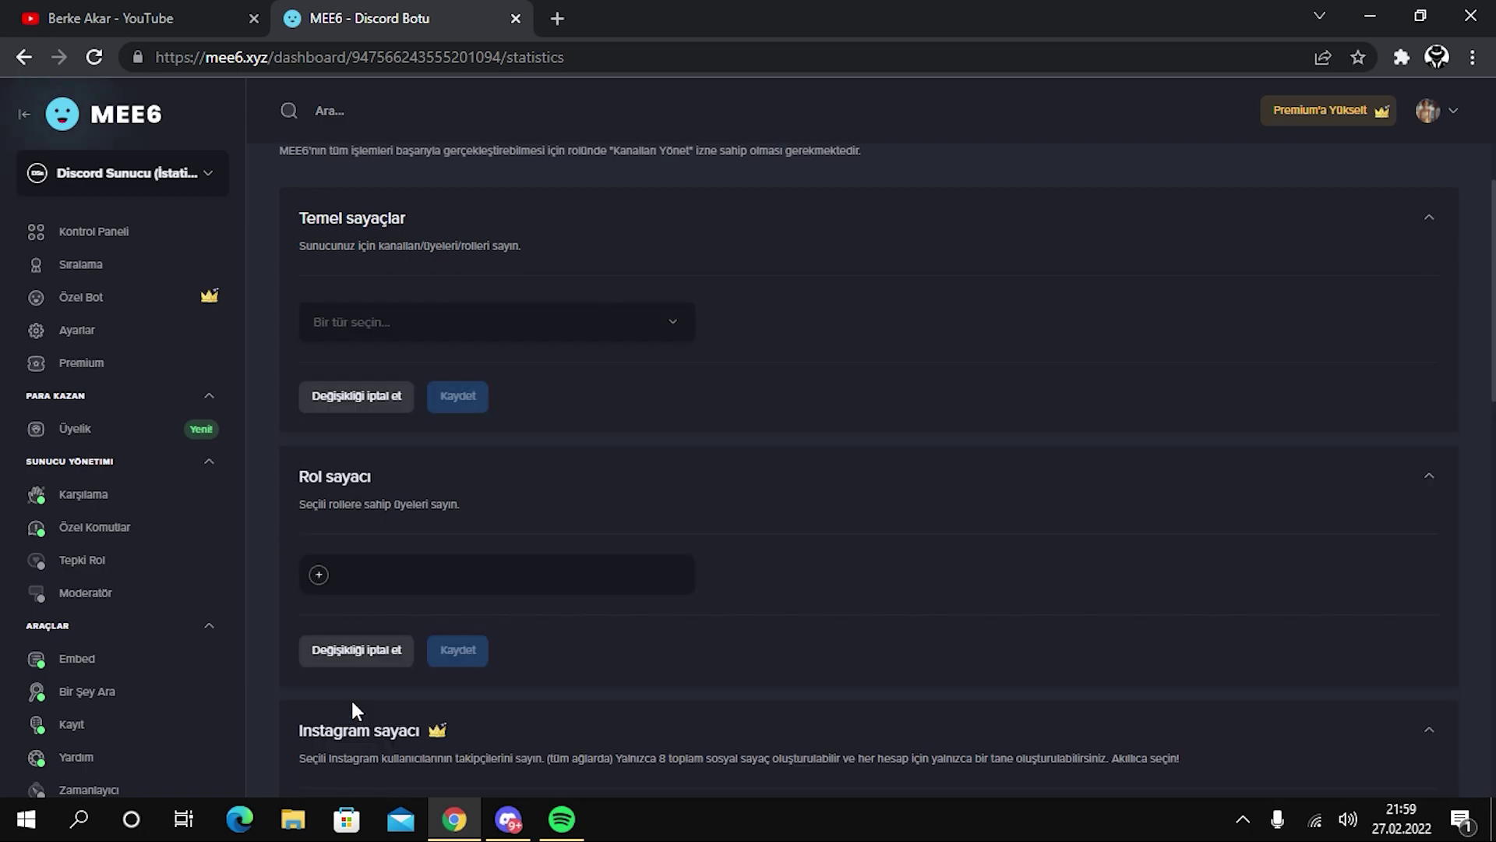
left_click(463, 337)
left_click(449, 372)
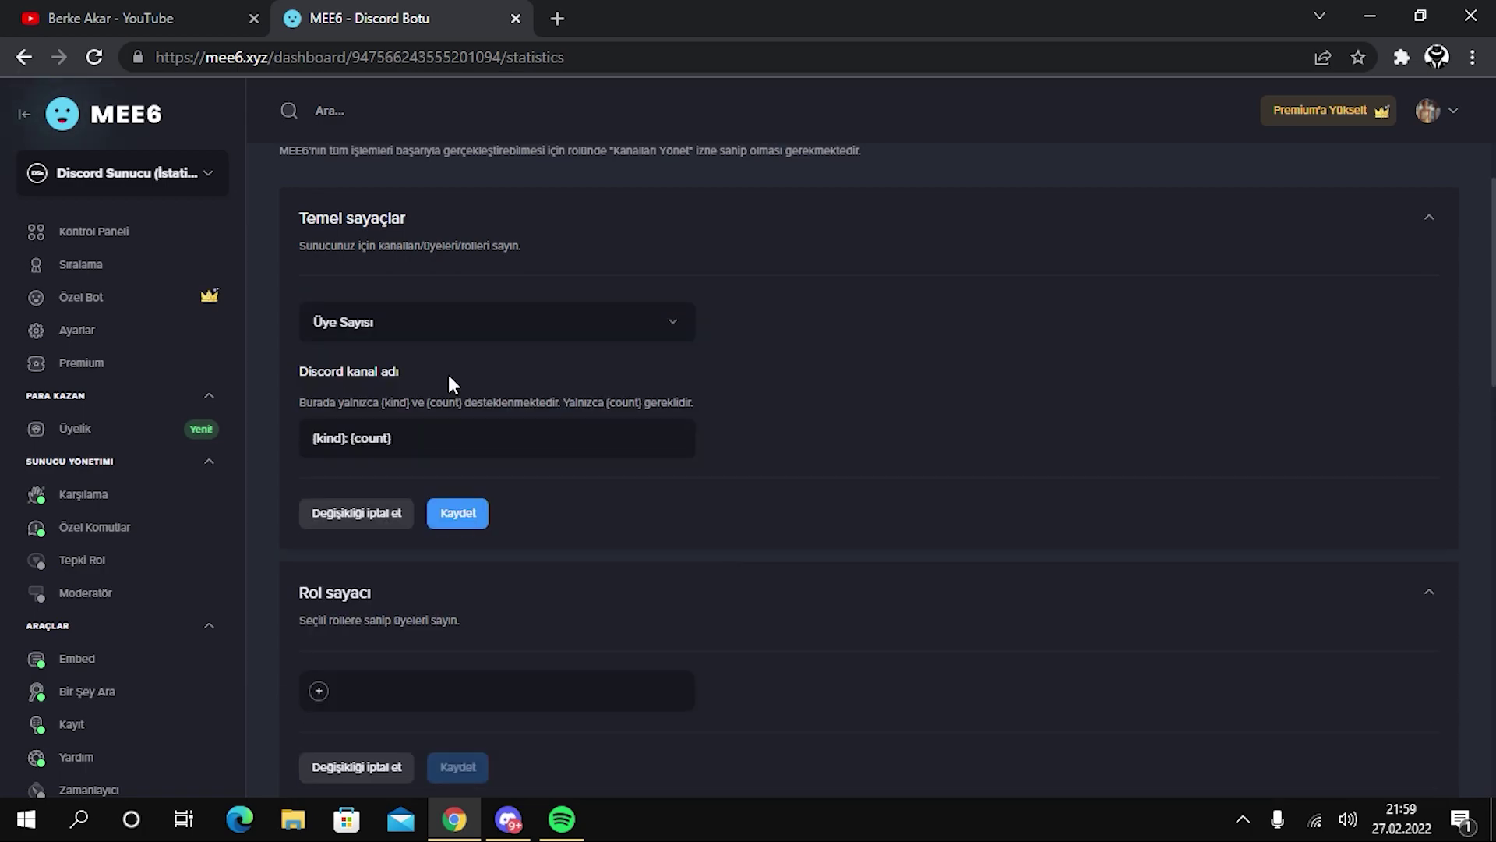
left_click(467, 516)
Add and save a Ses Kanalları counter under Temel sayaçlar.
scroll(1145, 559, "down", 3)
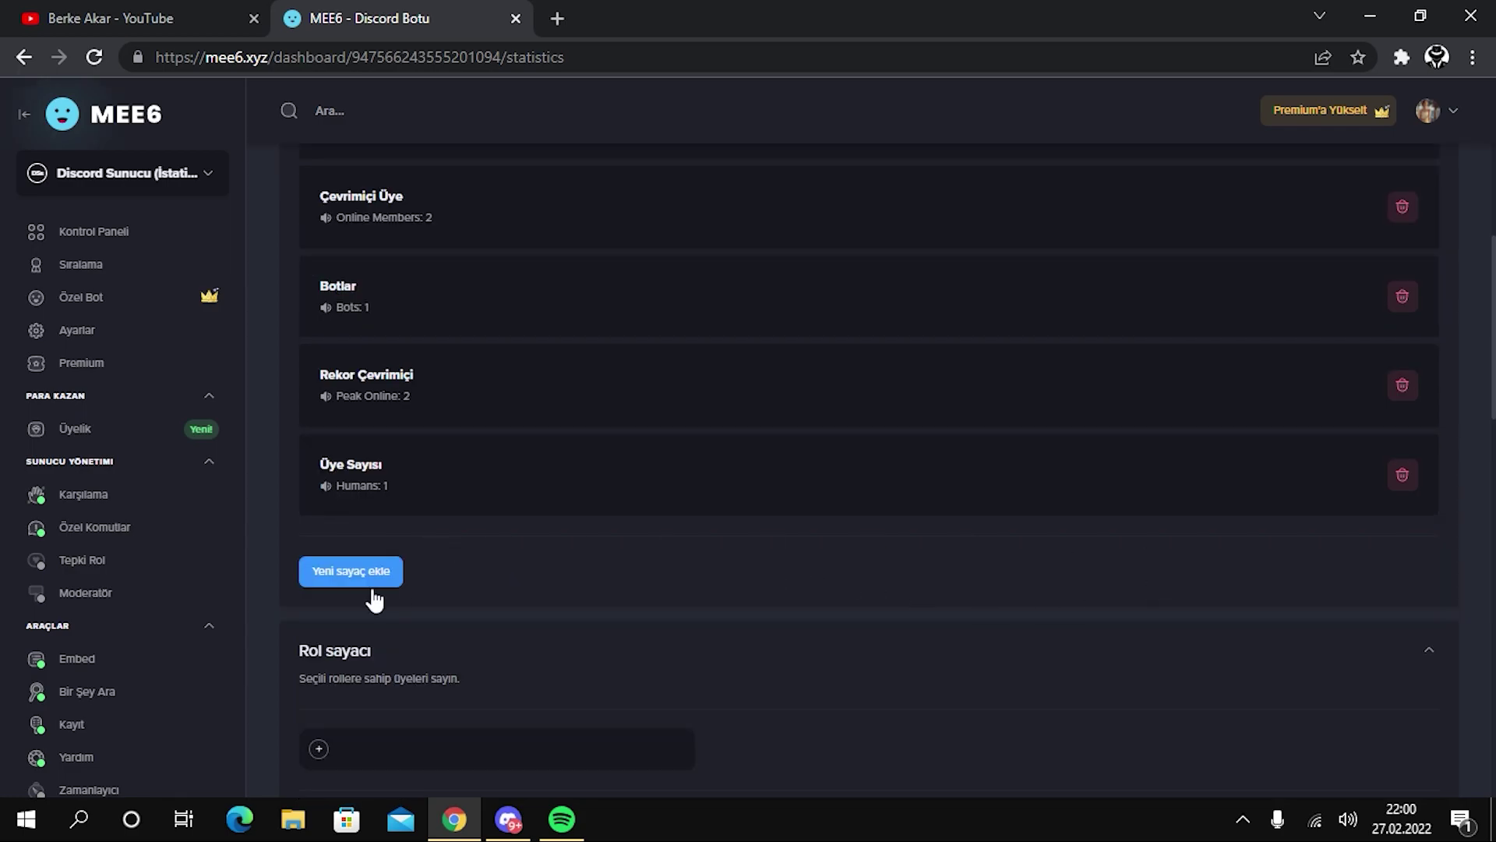
scroll(366, 591, "down", 5)
scroll(303, 331, "up", 4)
left_click(335, 323)
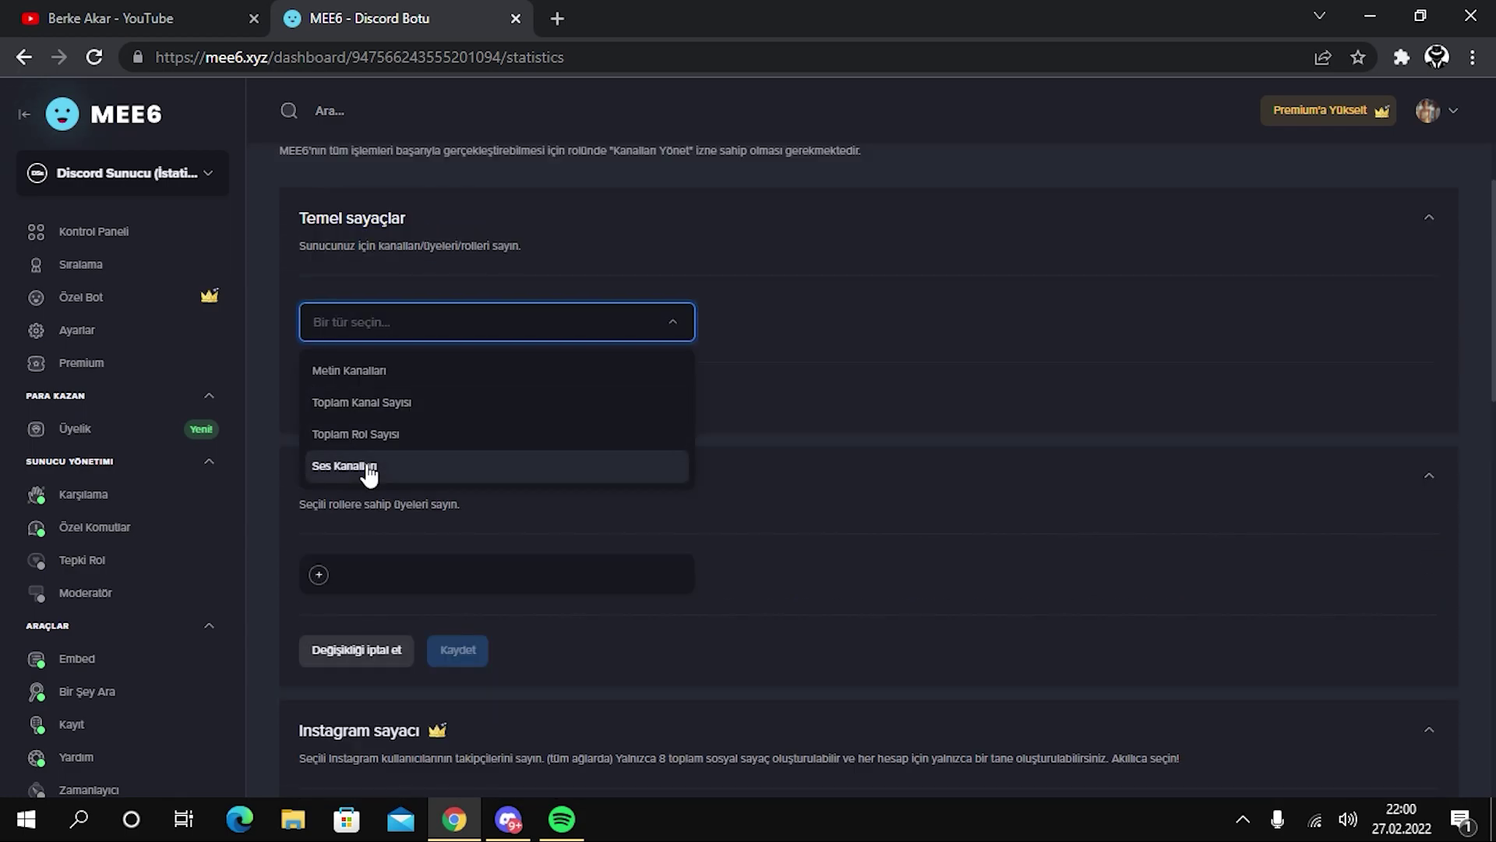
left_click(368, 469)
scroll(787, 625, "down", 5)
scroll(801, 625, "up", 3)
scroll(801, 631, "up", 4)
scroll(826, 655, "down", 3)
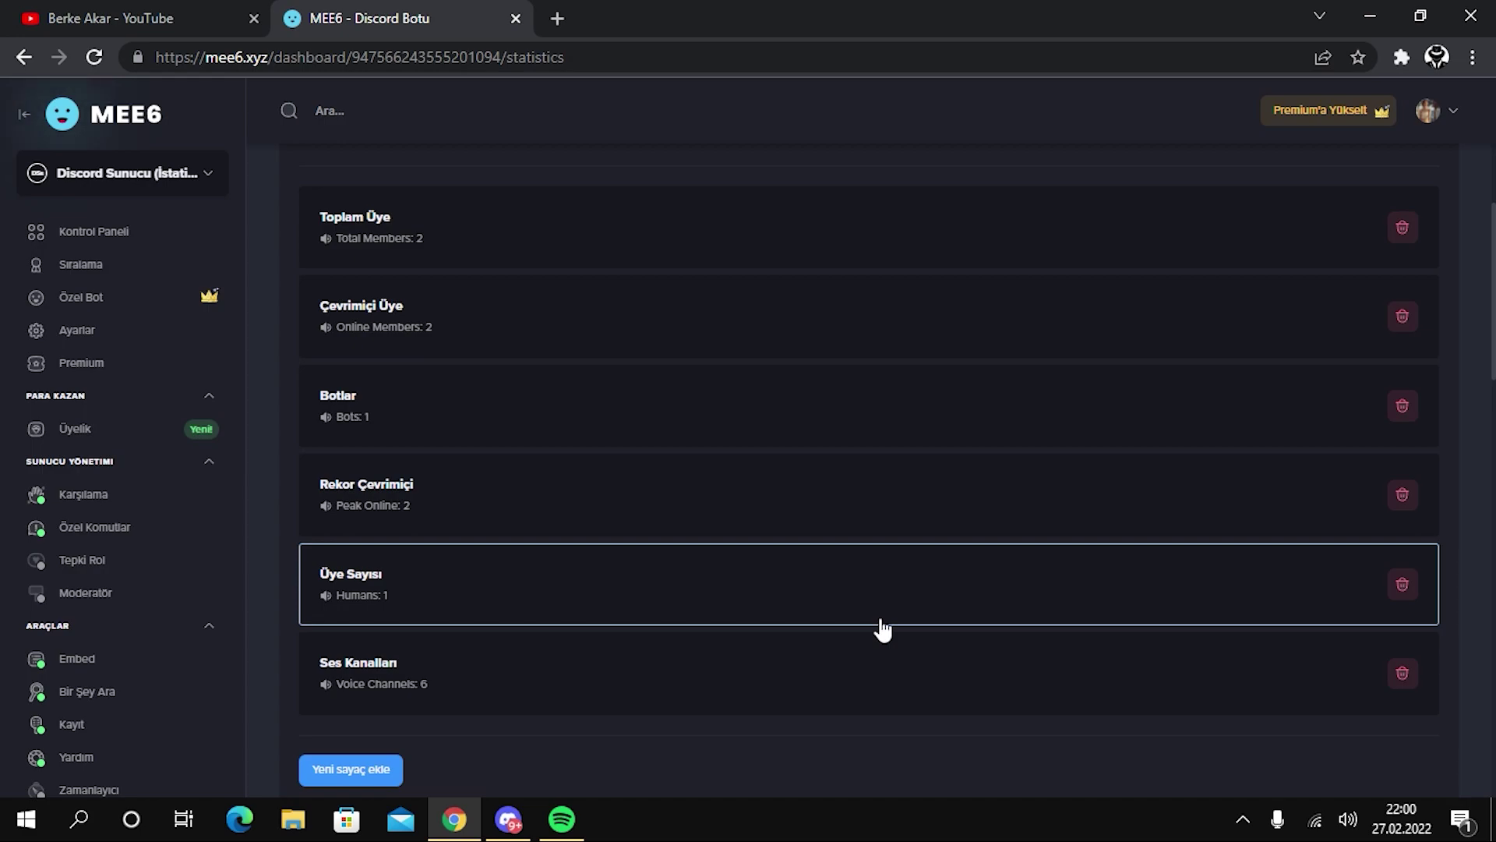
Create and save a role counter for the Bot role under Rol sayacı with the default name format {role_name}: {count}.
scroll(554, 652, "down", 3)
scroll(535, 651, "up", 2)
scroll(543, 653, "down", 3)
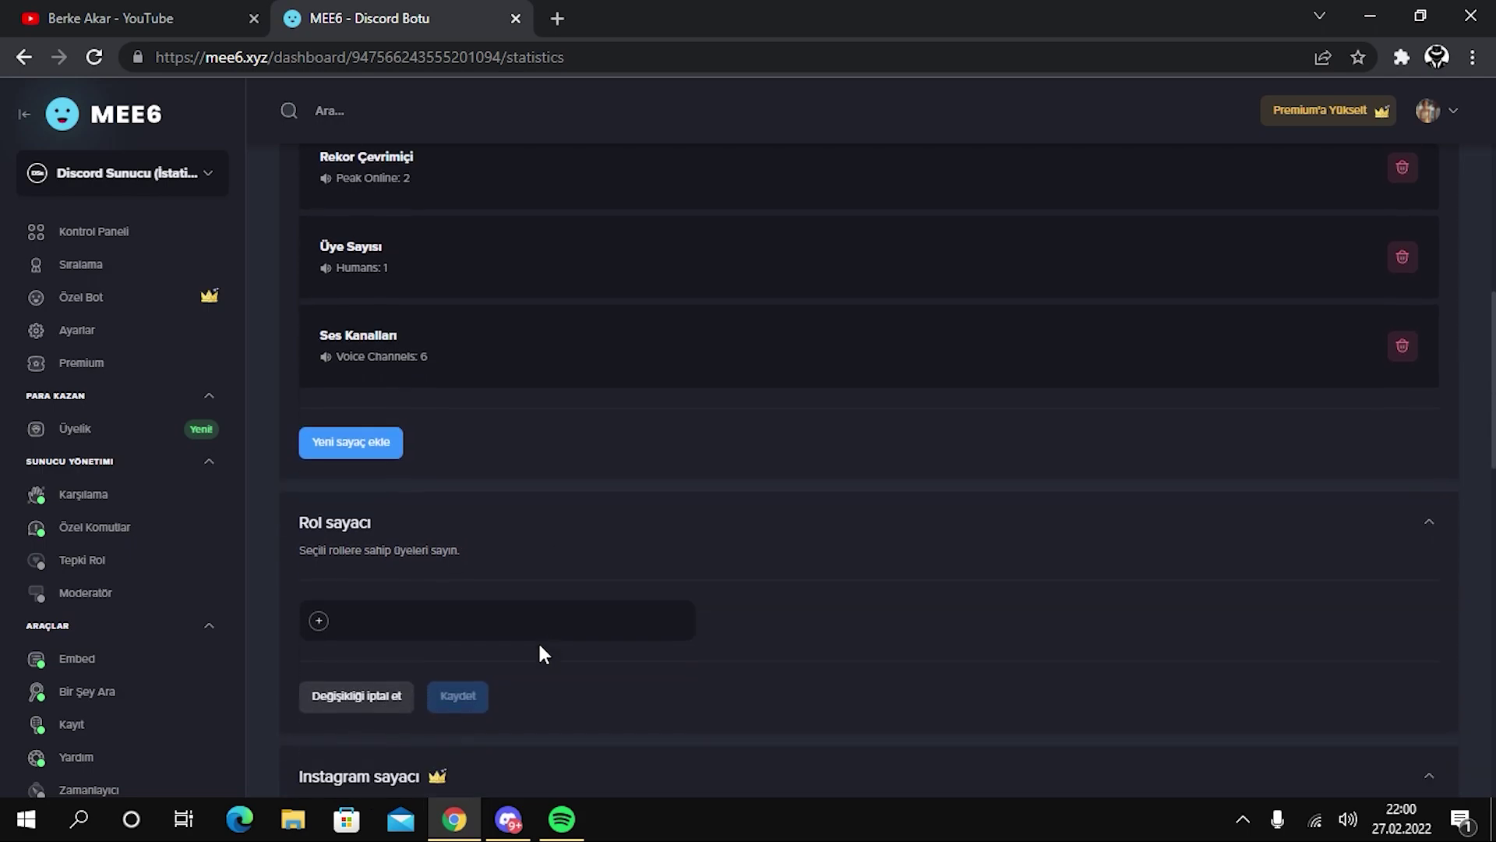
scroll(543, 653, "down", 2)
left_click(319, 511)
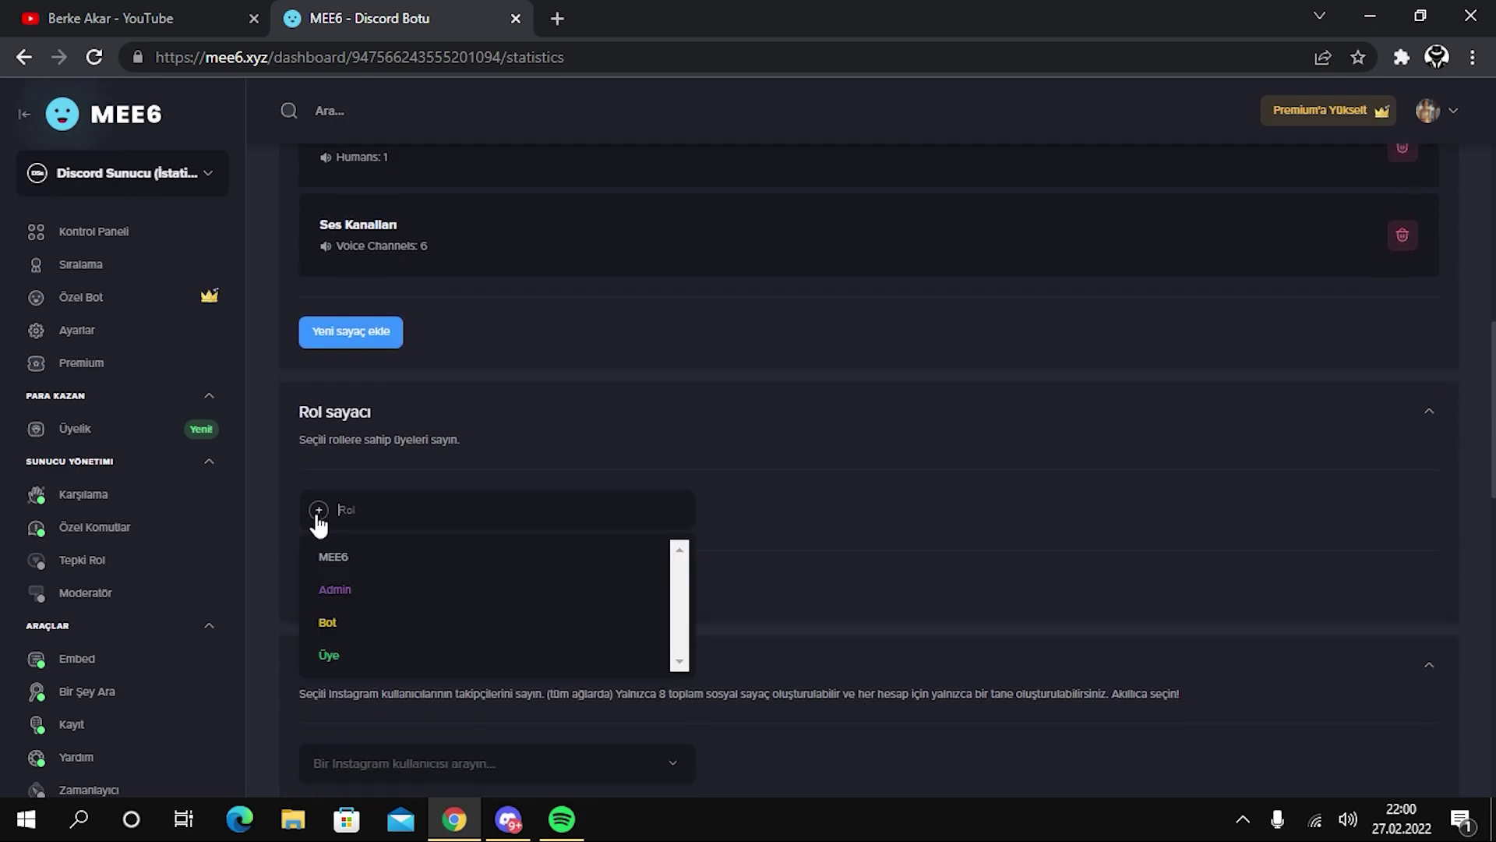
left_click(375, 615)
scroll(417, 571, "down", 2)
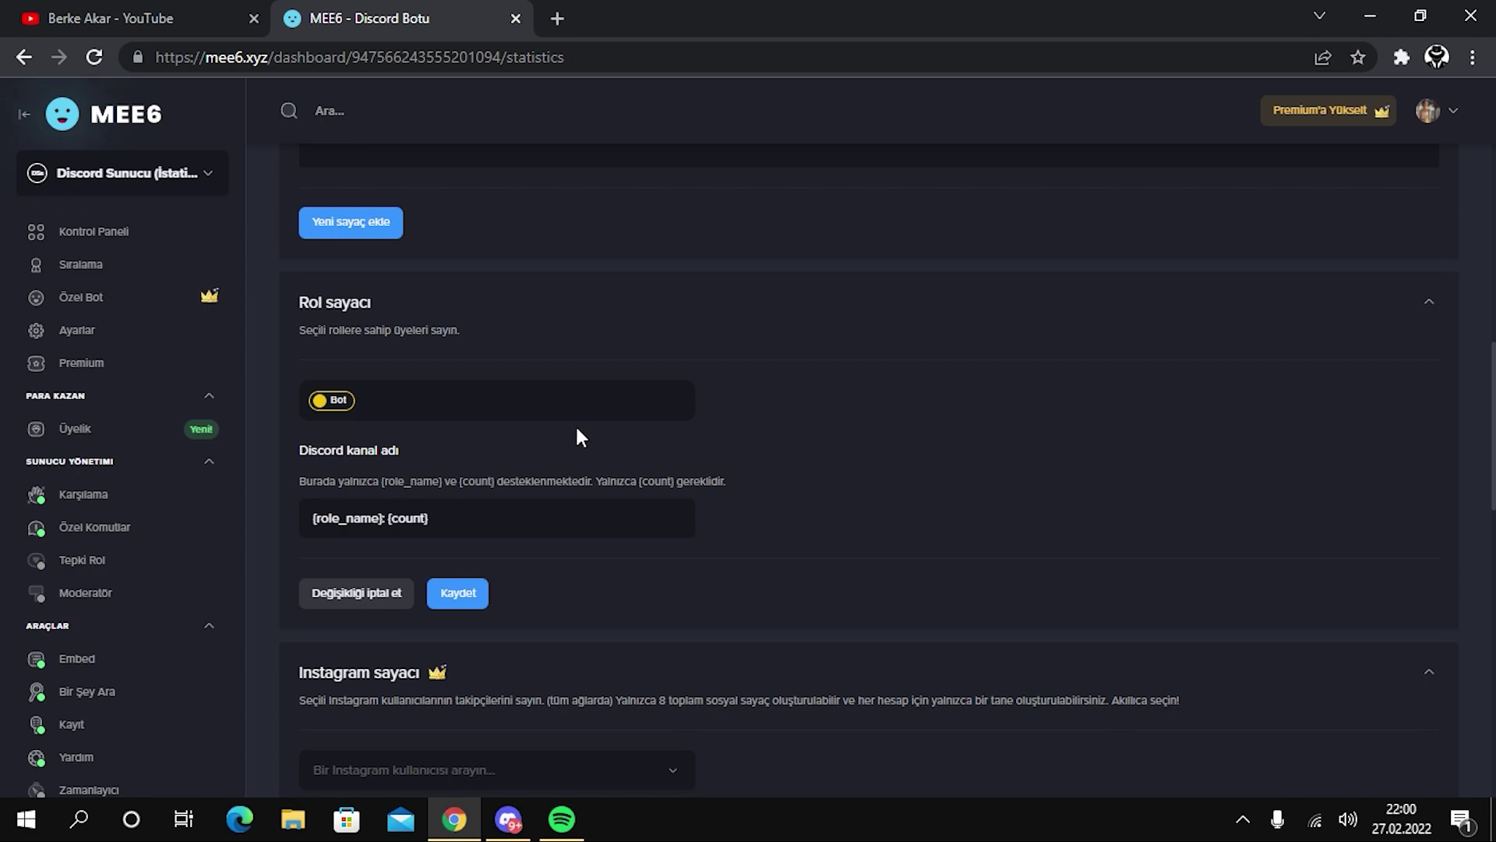
left_click(458, 601)
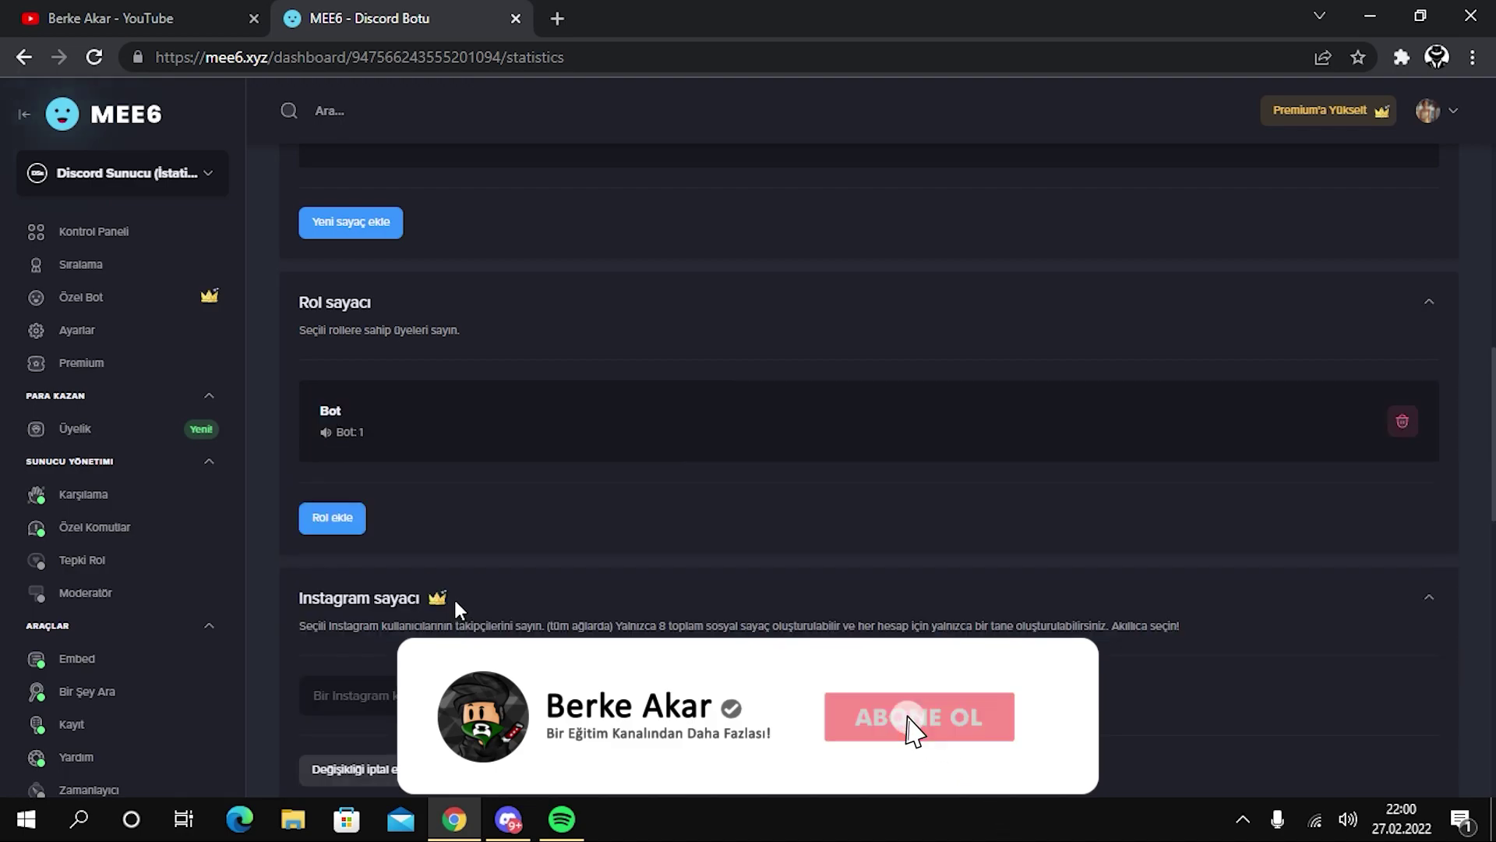
Review the saved basic and role counters on the İstatistik page.
scroll(458, 612, "up", 10)
scroll(458, 611, "down", 3)
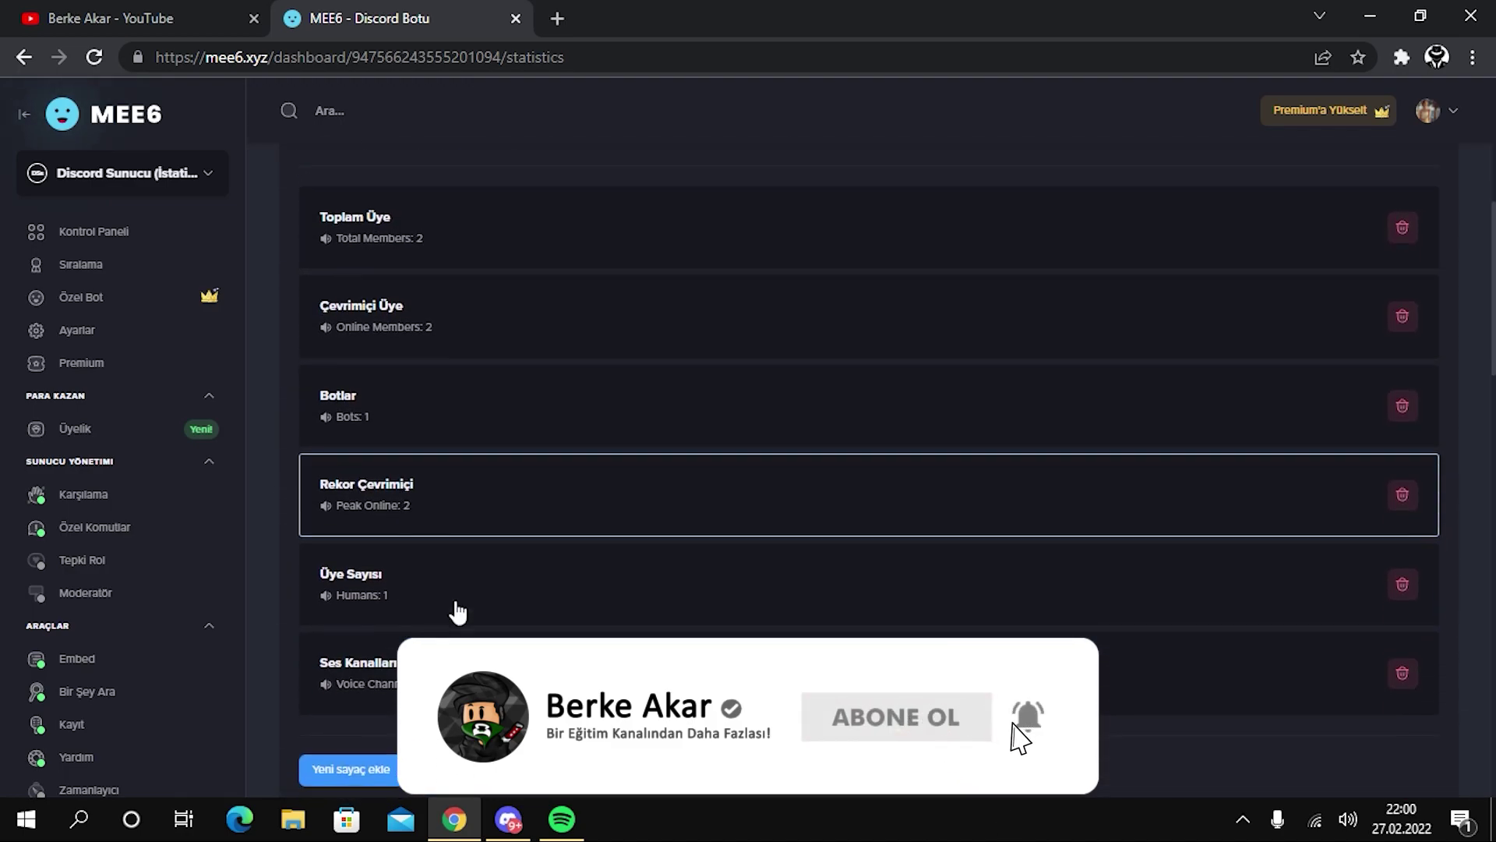
scroll(620, 552, "down", 5)
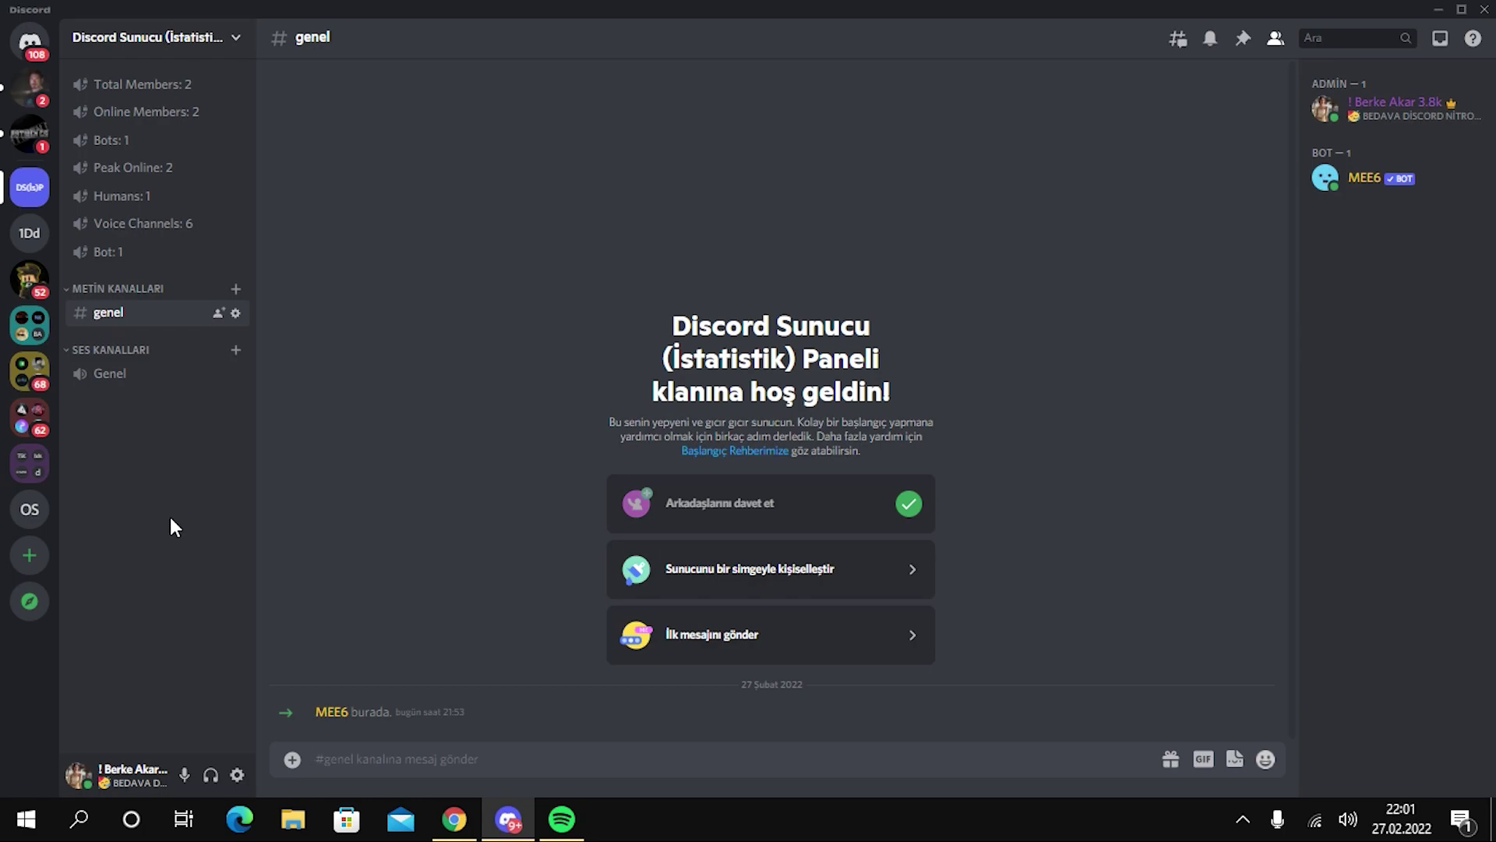
Create a category named İstatistik on the new Discord server and move it above the METİN KANALLARI category.
right_click(132, 443)
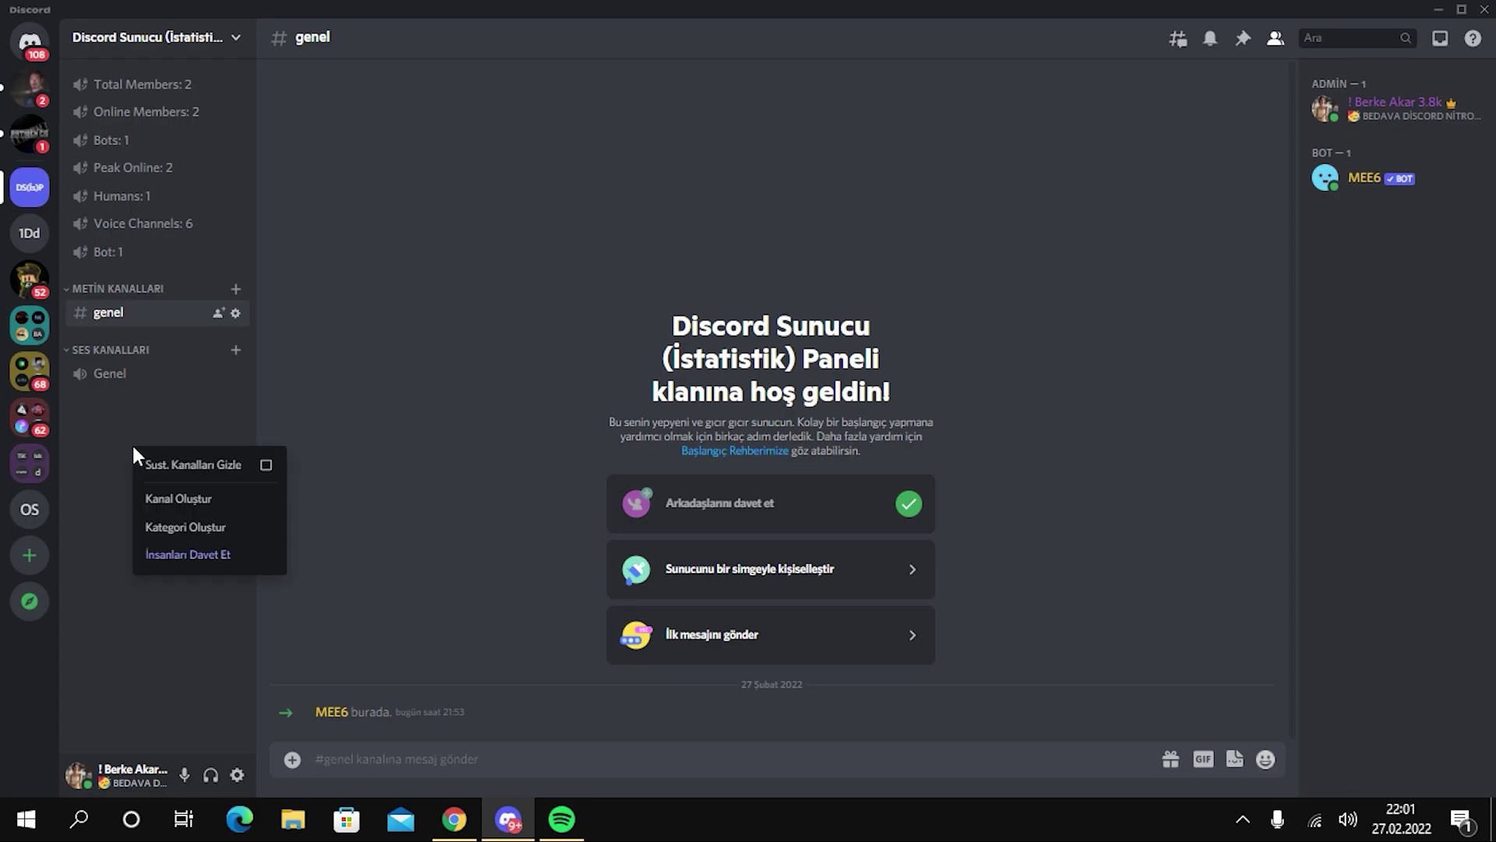
left_click(145, 521)
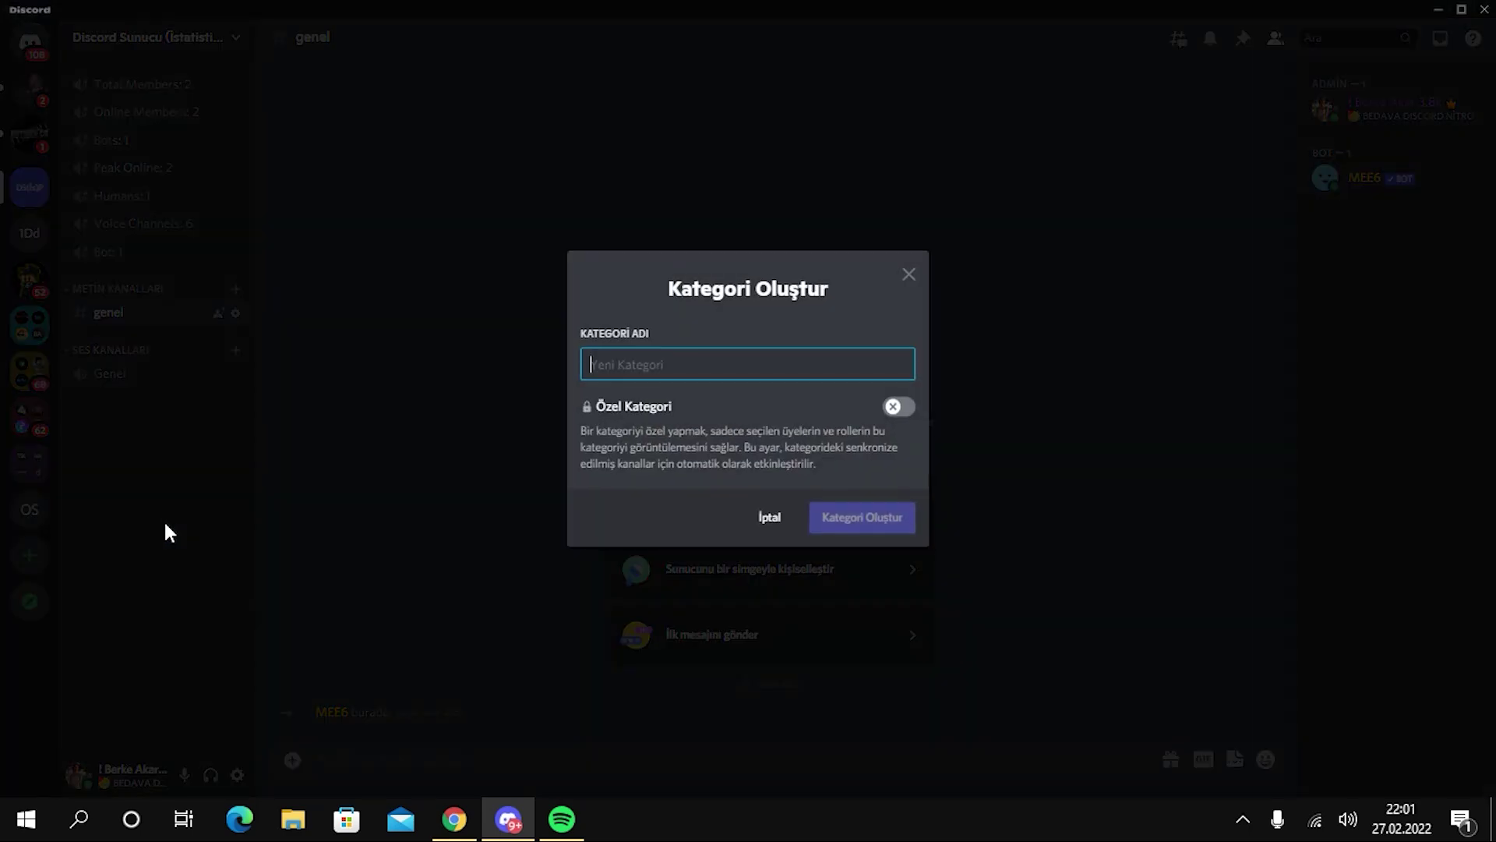
type("Is")
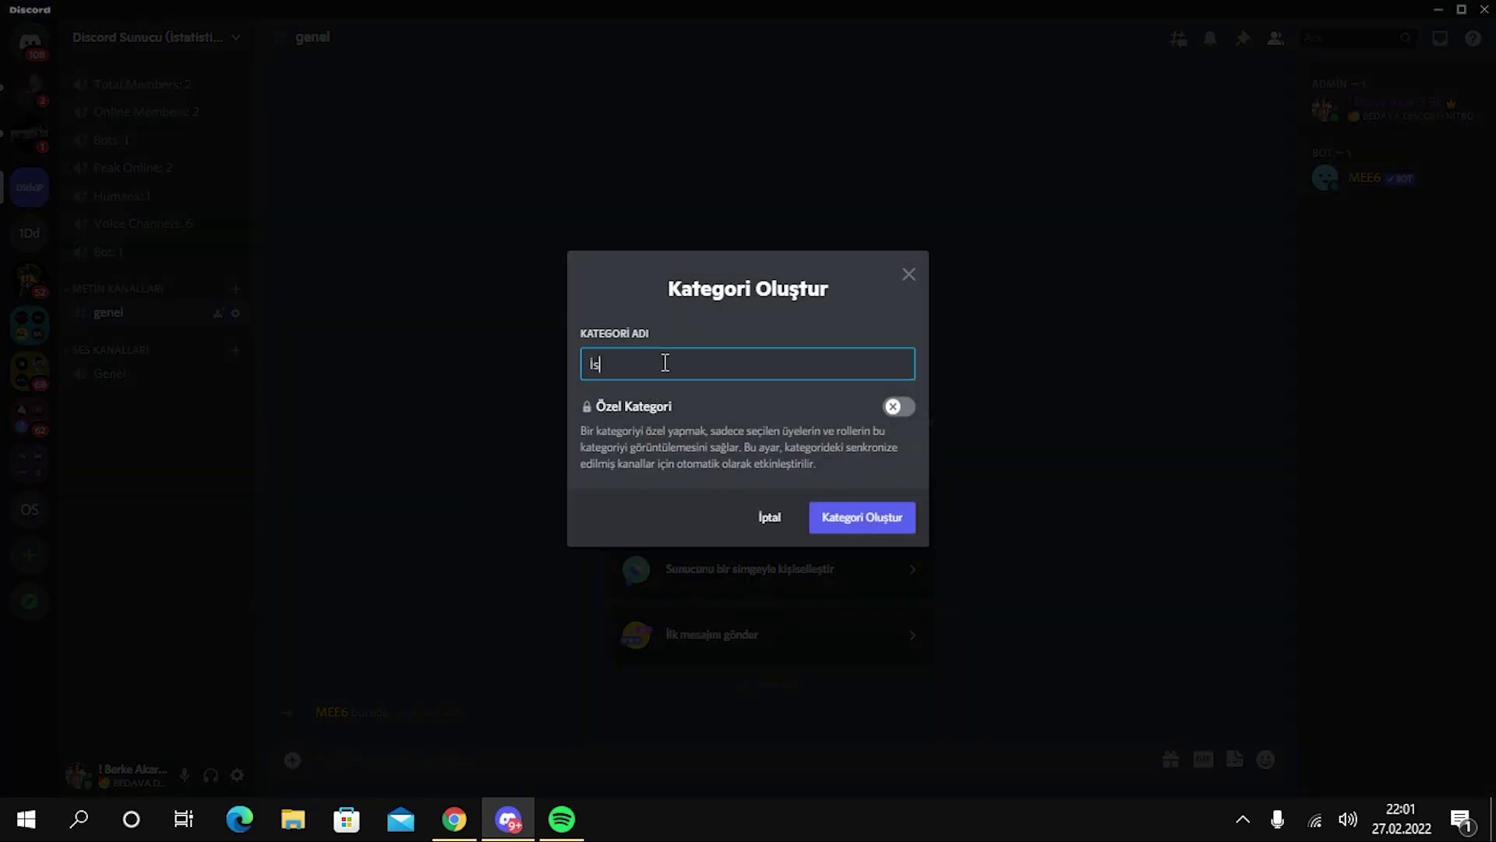
key("Return")
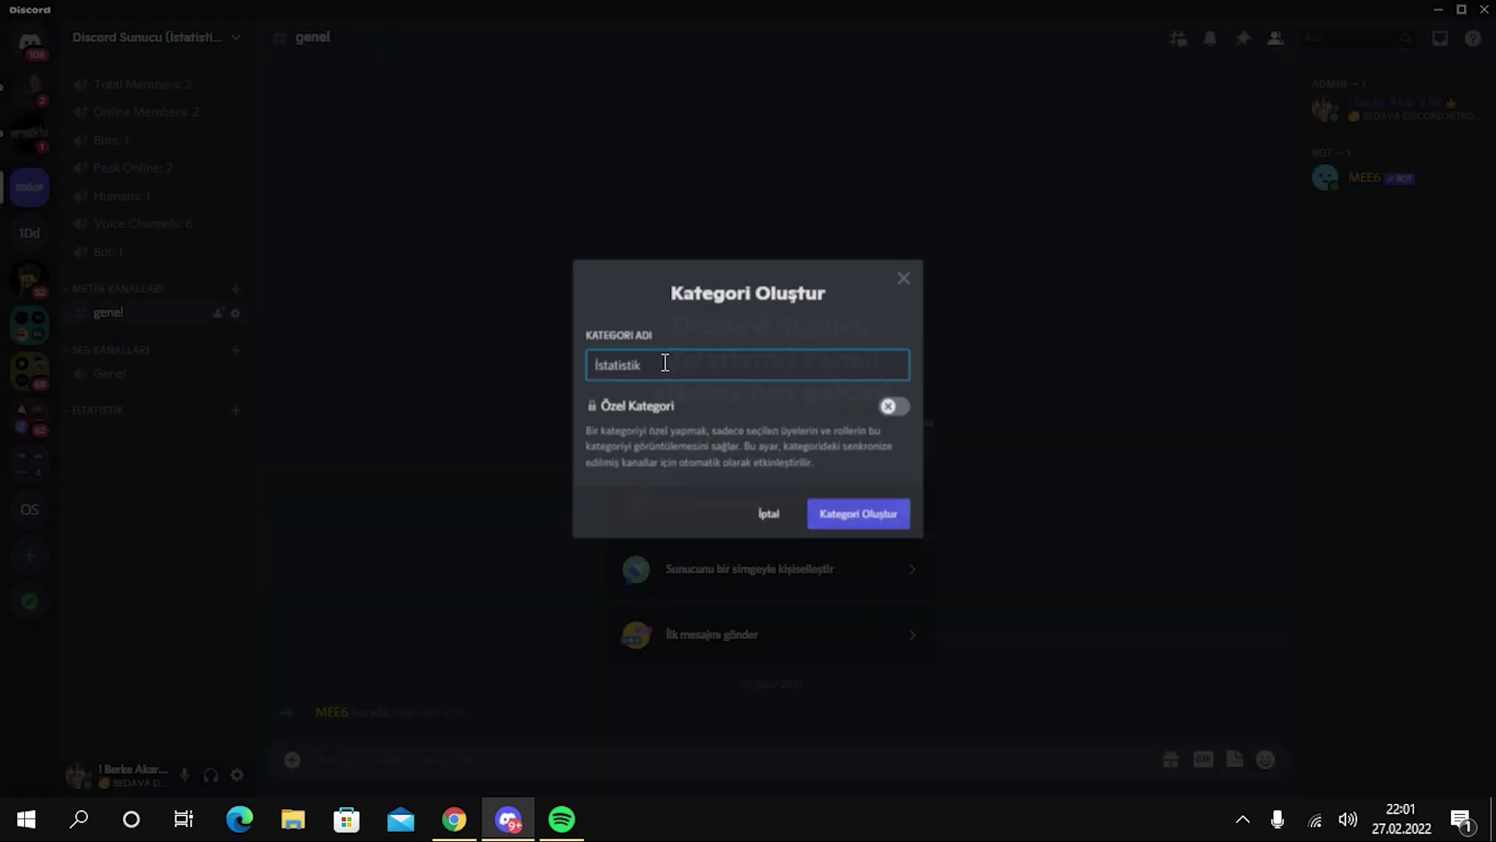
left_click_drag(101, 412, 129, 167)
Move the Total Members, Online Members, Bots and Peak Online counter channels into the İstatistik category, synchronizing their permissions with the category.
left_click_drag(119, 84, 123, 291)
left_click_drag(144, 97, 143, 287)
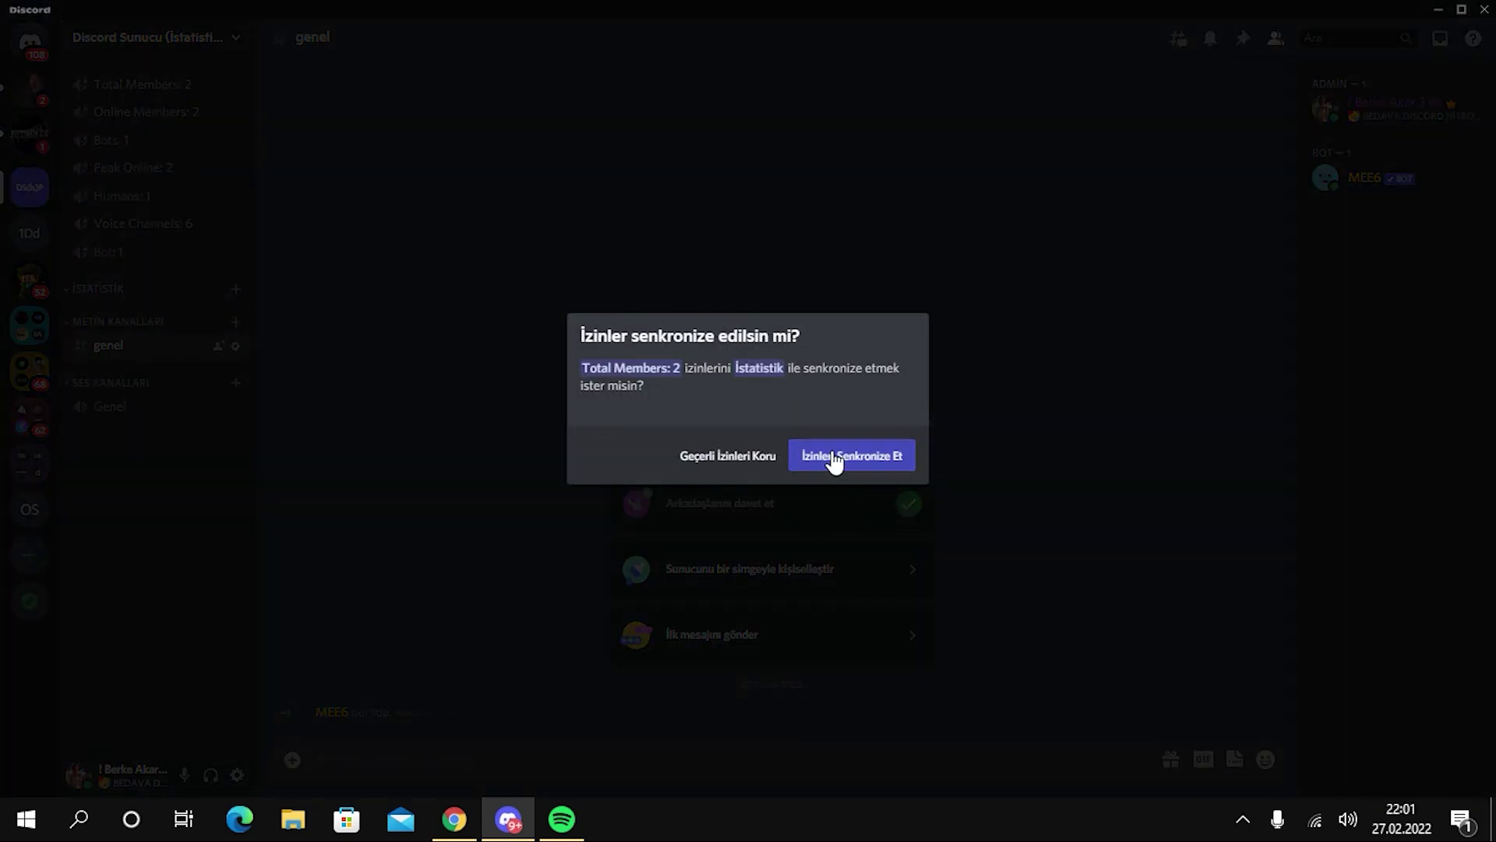
left_click(834, 460)
left_click_drag(161, 87, 159, 268)
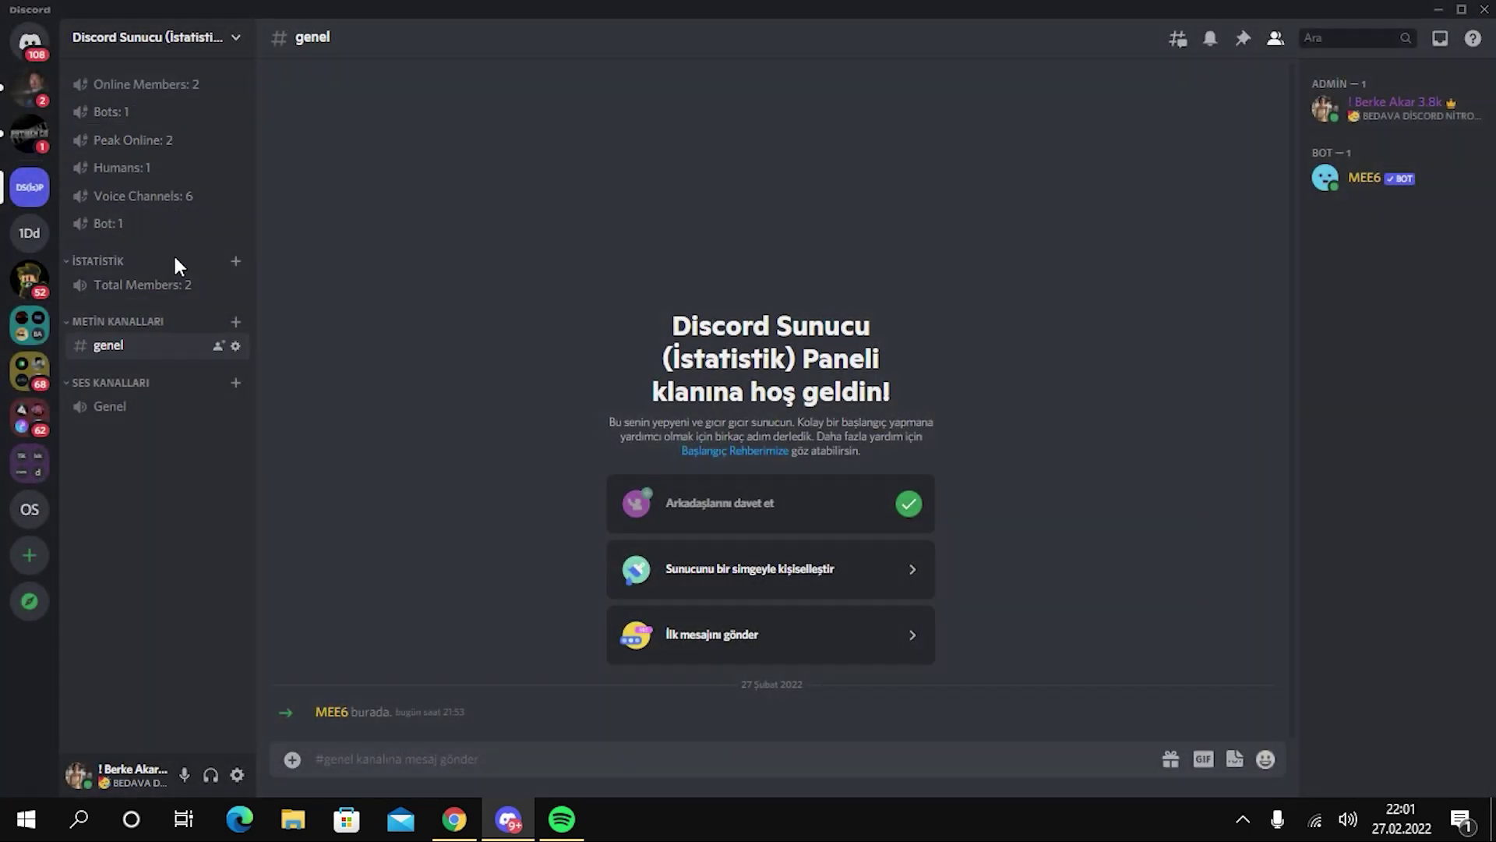
left_click(857, 462)
left_click_drag(121, 84, 142, 325)
left_click(861, 466)
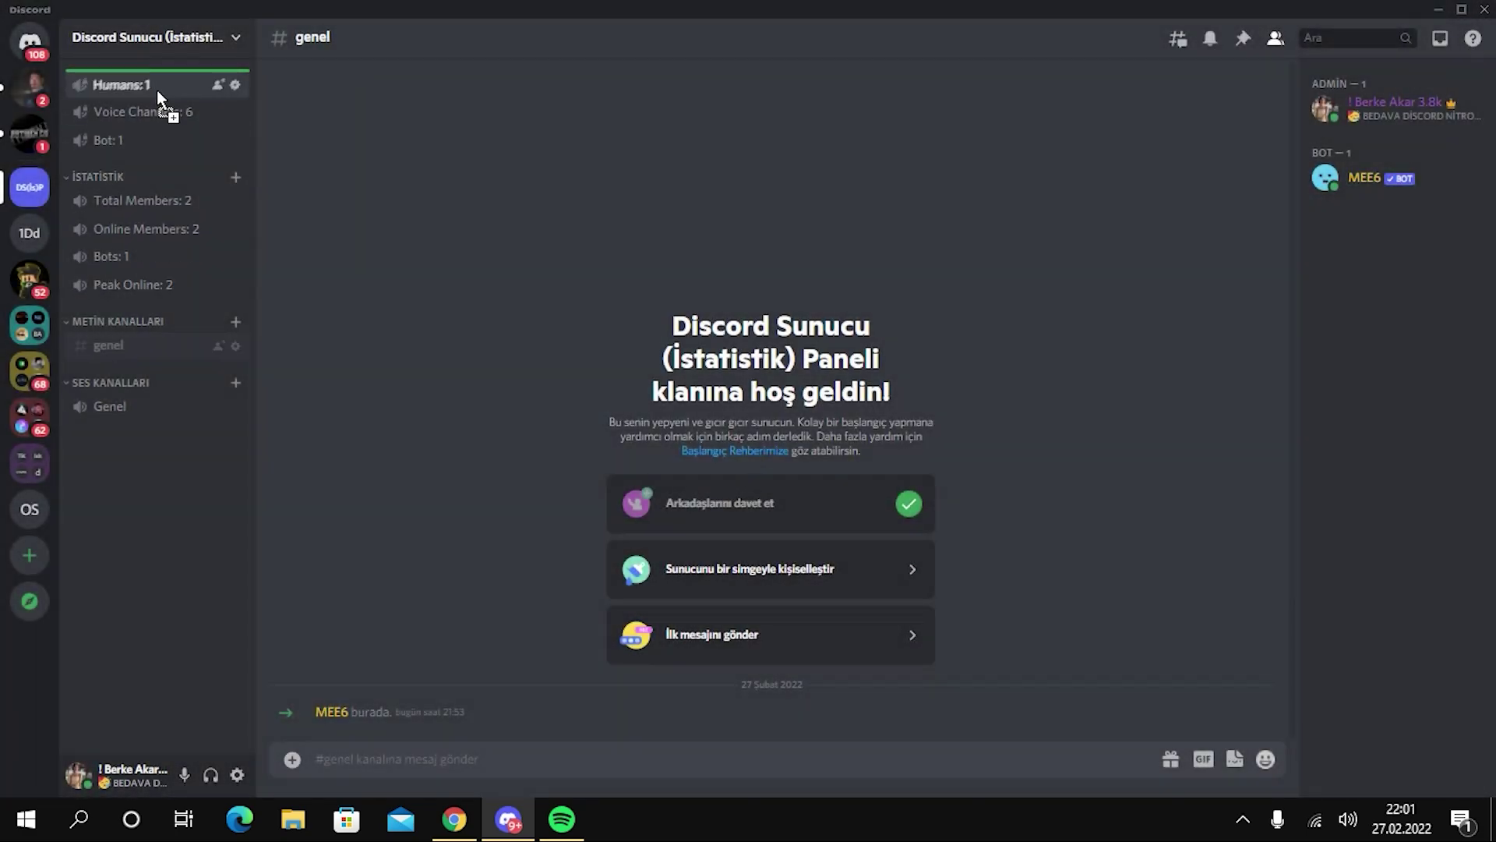
Move the Humans, Voice Channels and Bot counters into İstatistik, synchronizing permissions for Voice Channels and keeping the current permissions for Humans and Bot.
left_click_drag(157, 90, 148, 288)
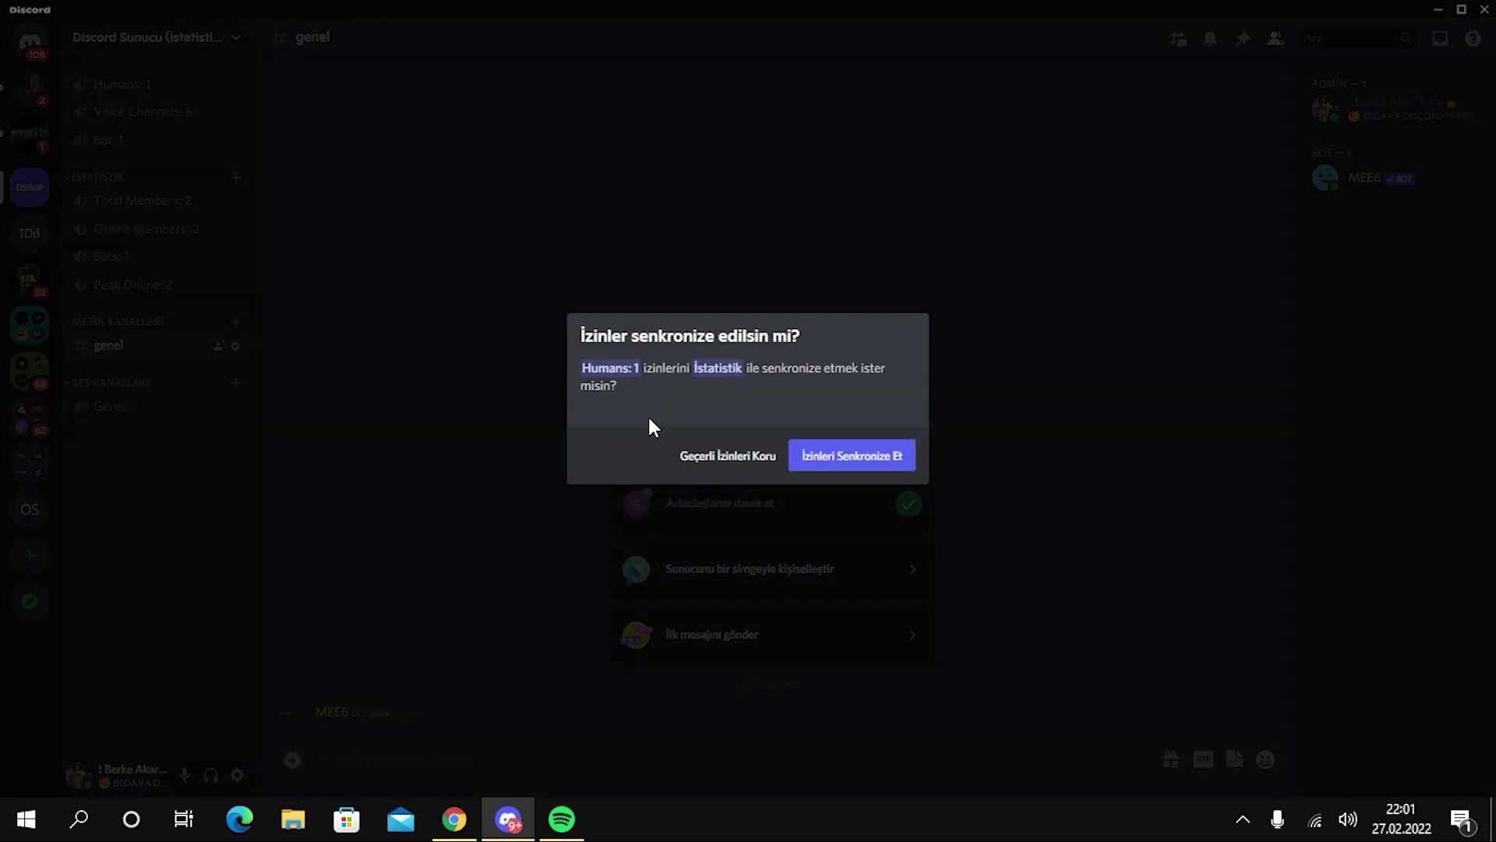
left_click(739, 457)
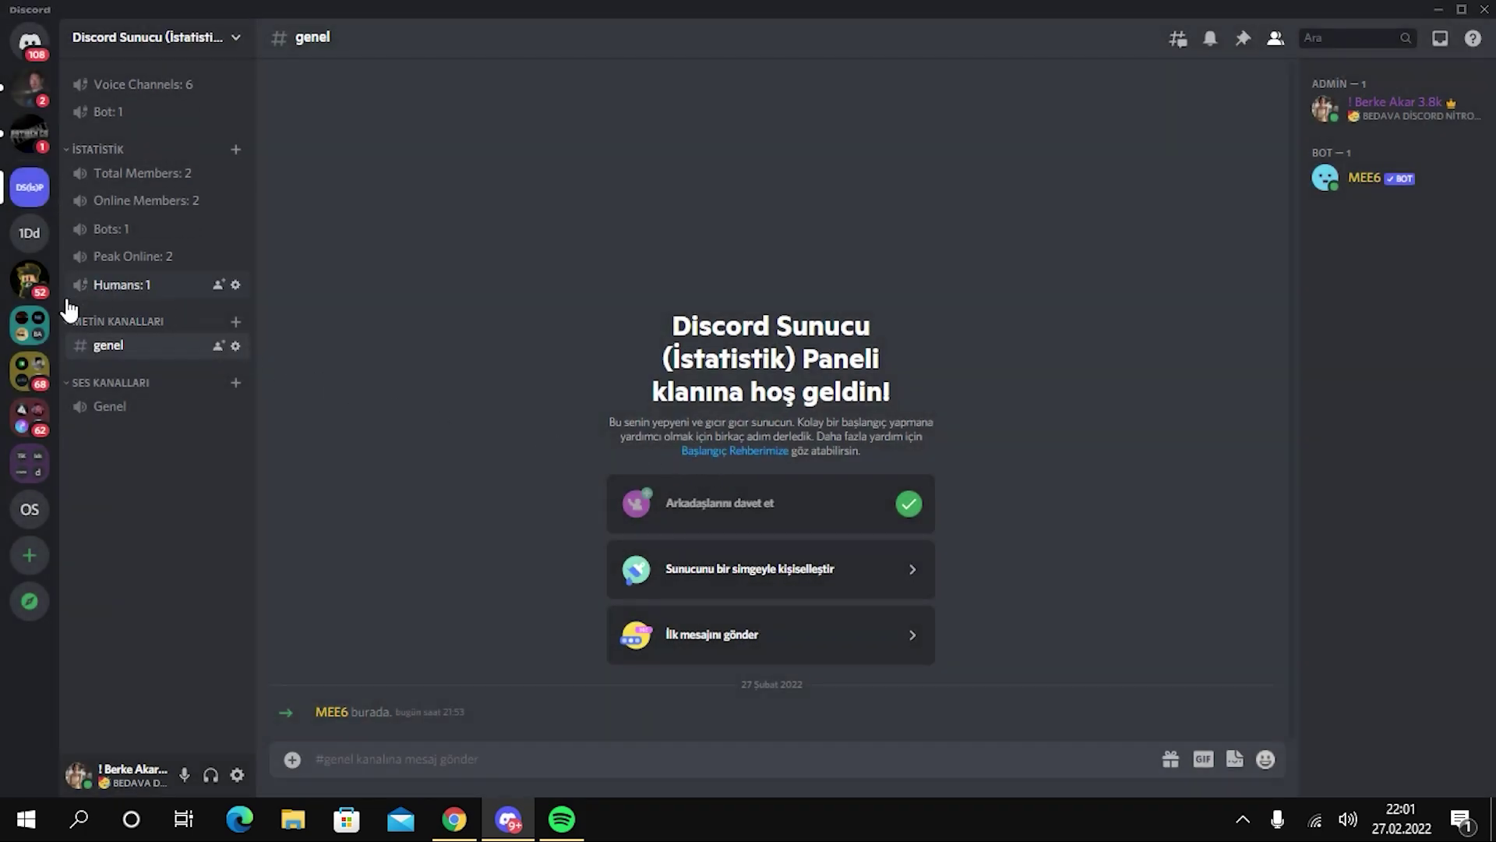
left_click_drag(142, 85, 170, 293)
left_click(869, 460)
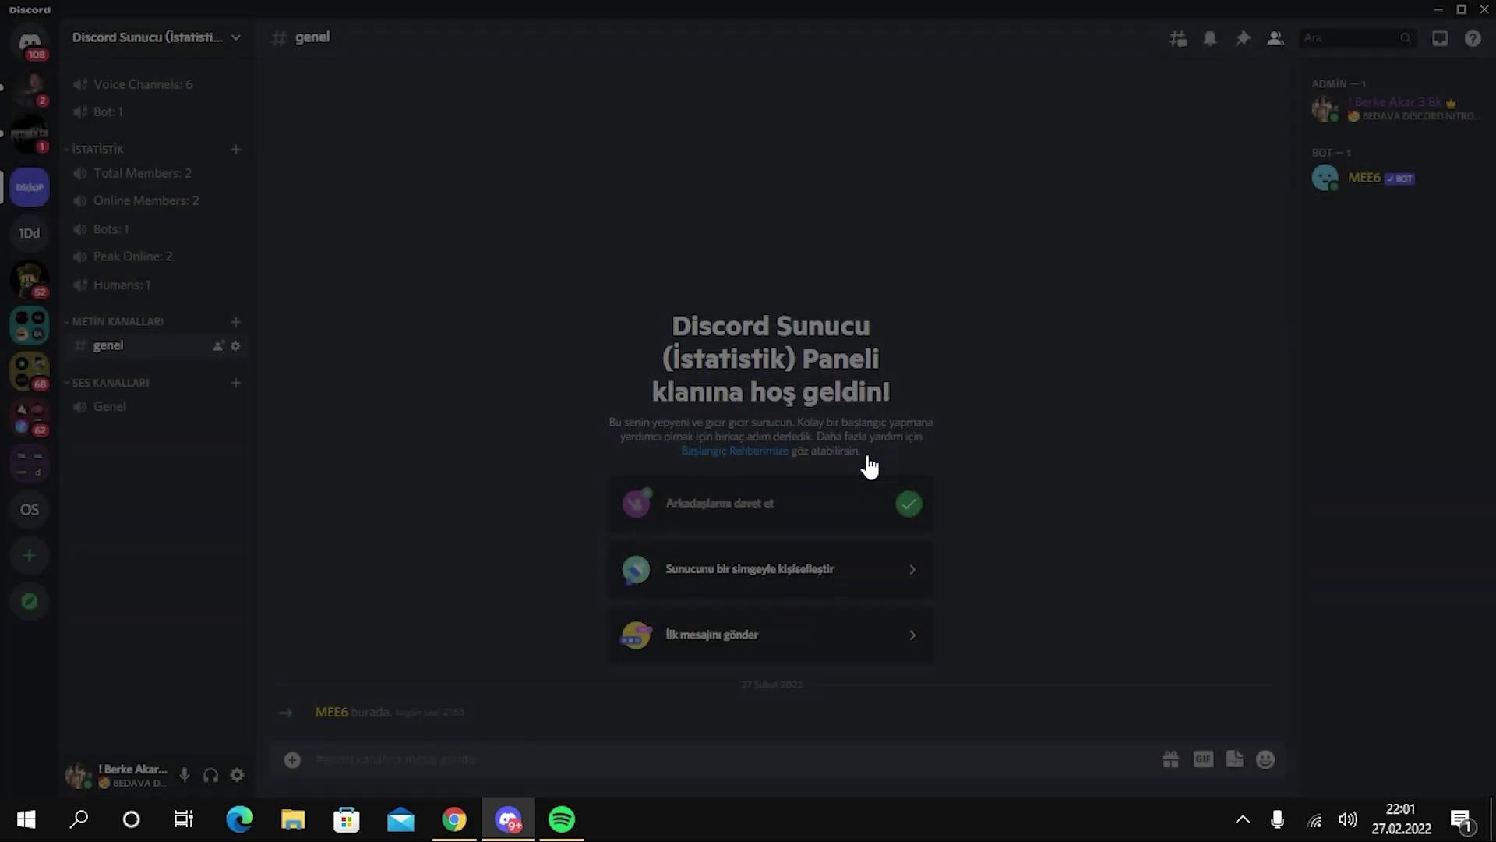
left_click_drag(152, 85, 153, 295)
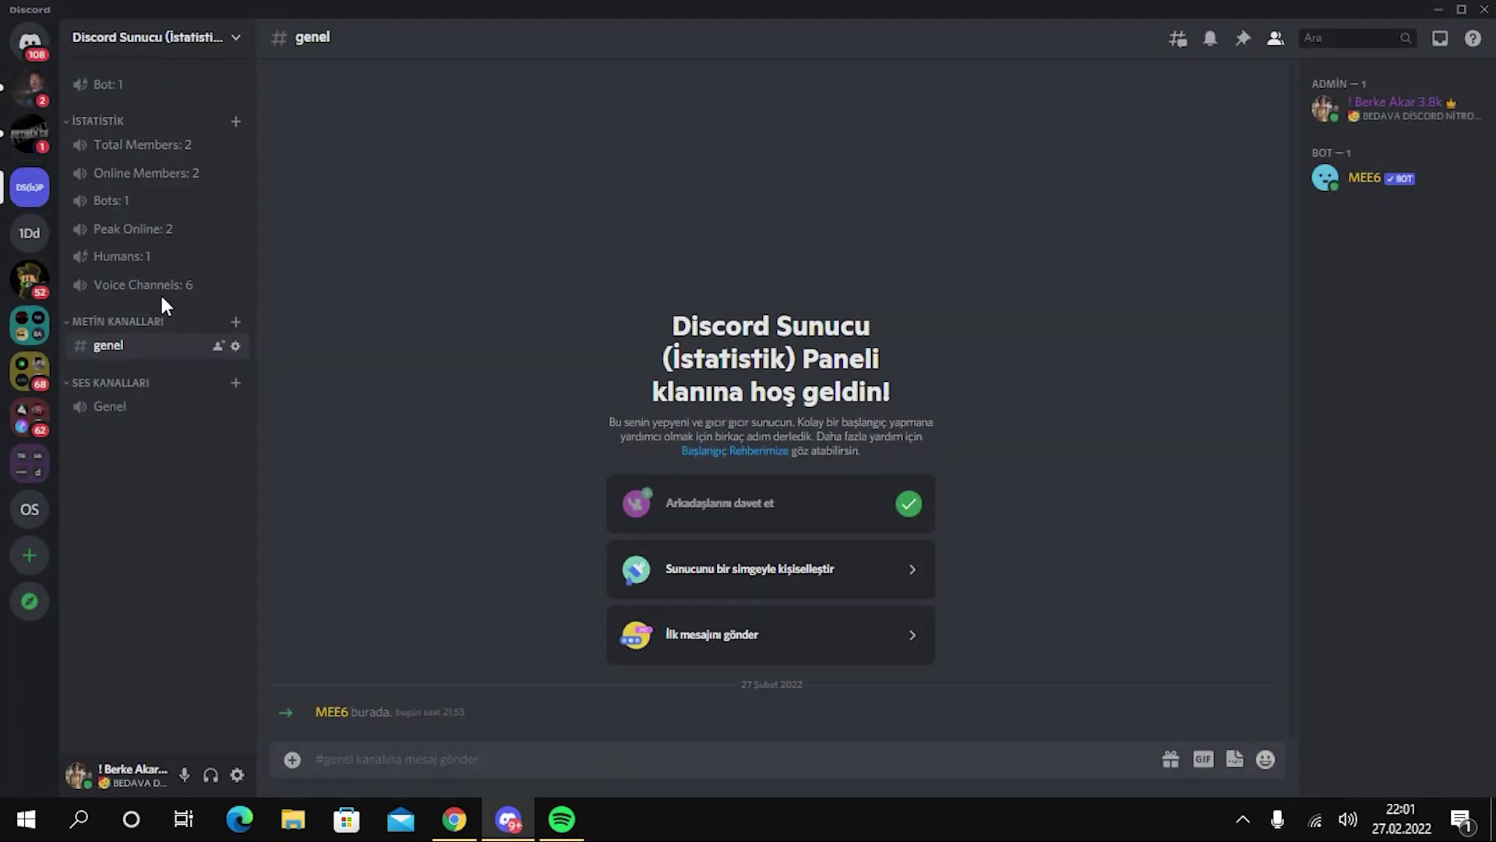
left_click(750, 452)
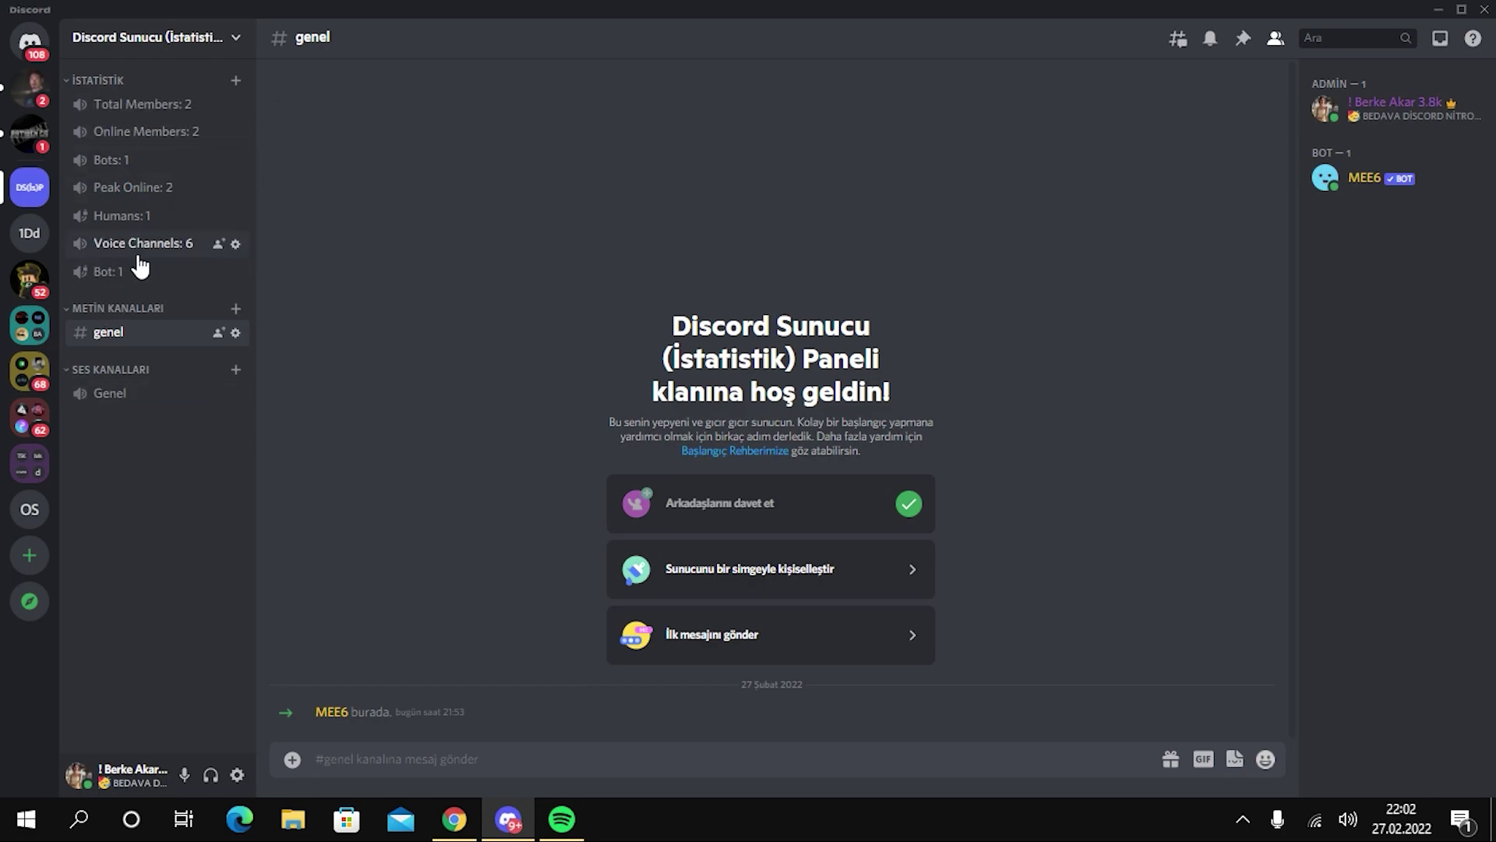
Create an uncategorized voice channel named dfdafd and move it into the SES KANALLARI category above Genel.
right_click(161, 481)
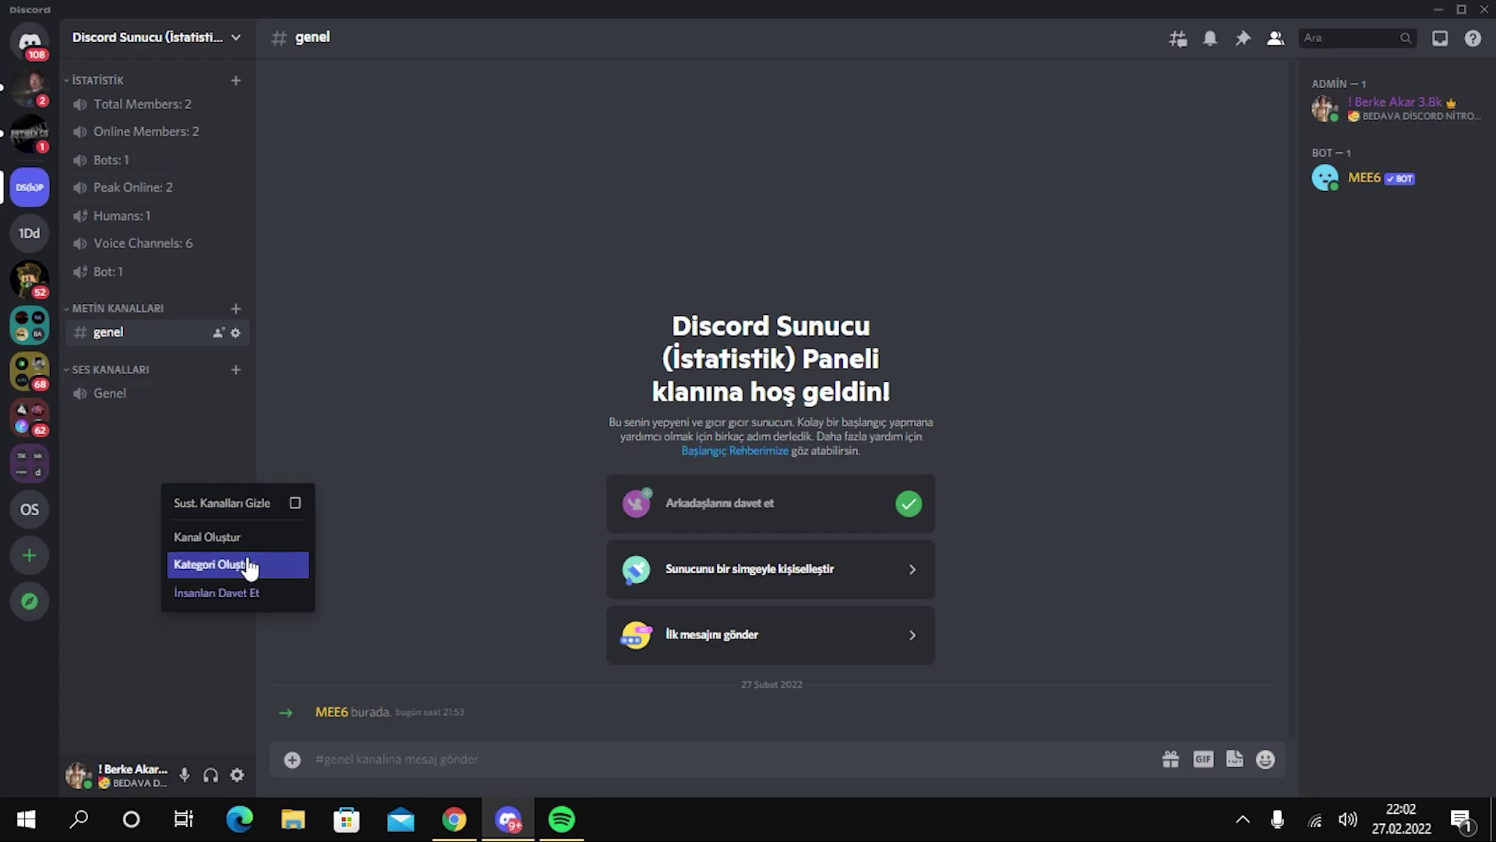
left_click(226, 536)
left_click(711, 373)
type("dfdafd")
left_click(879, 580)
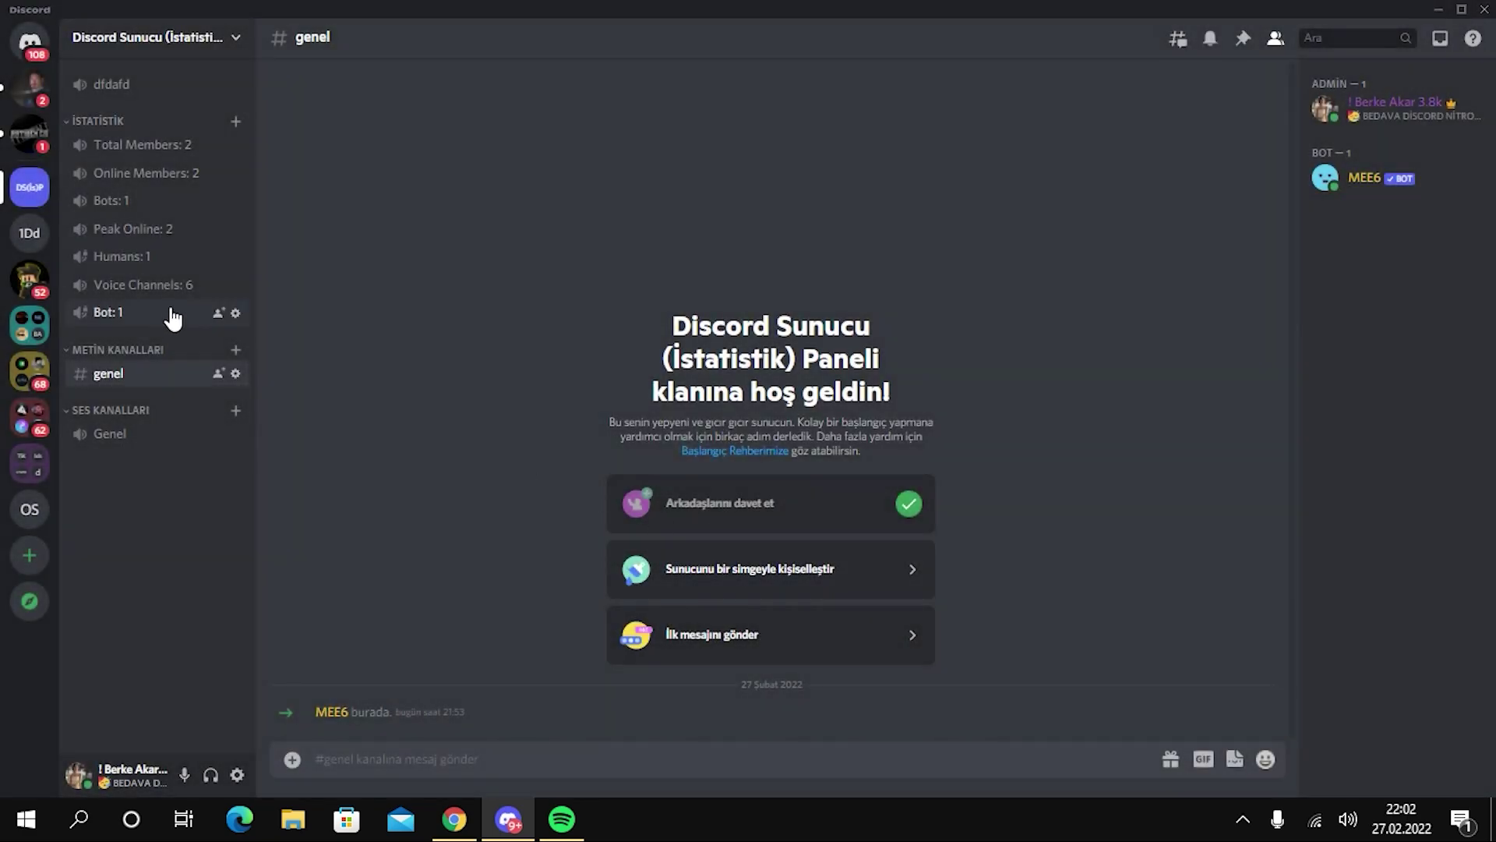
left_click_drag(164, 87, 186, 410)
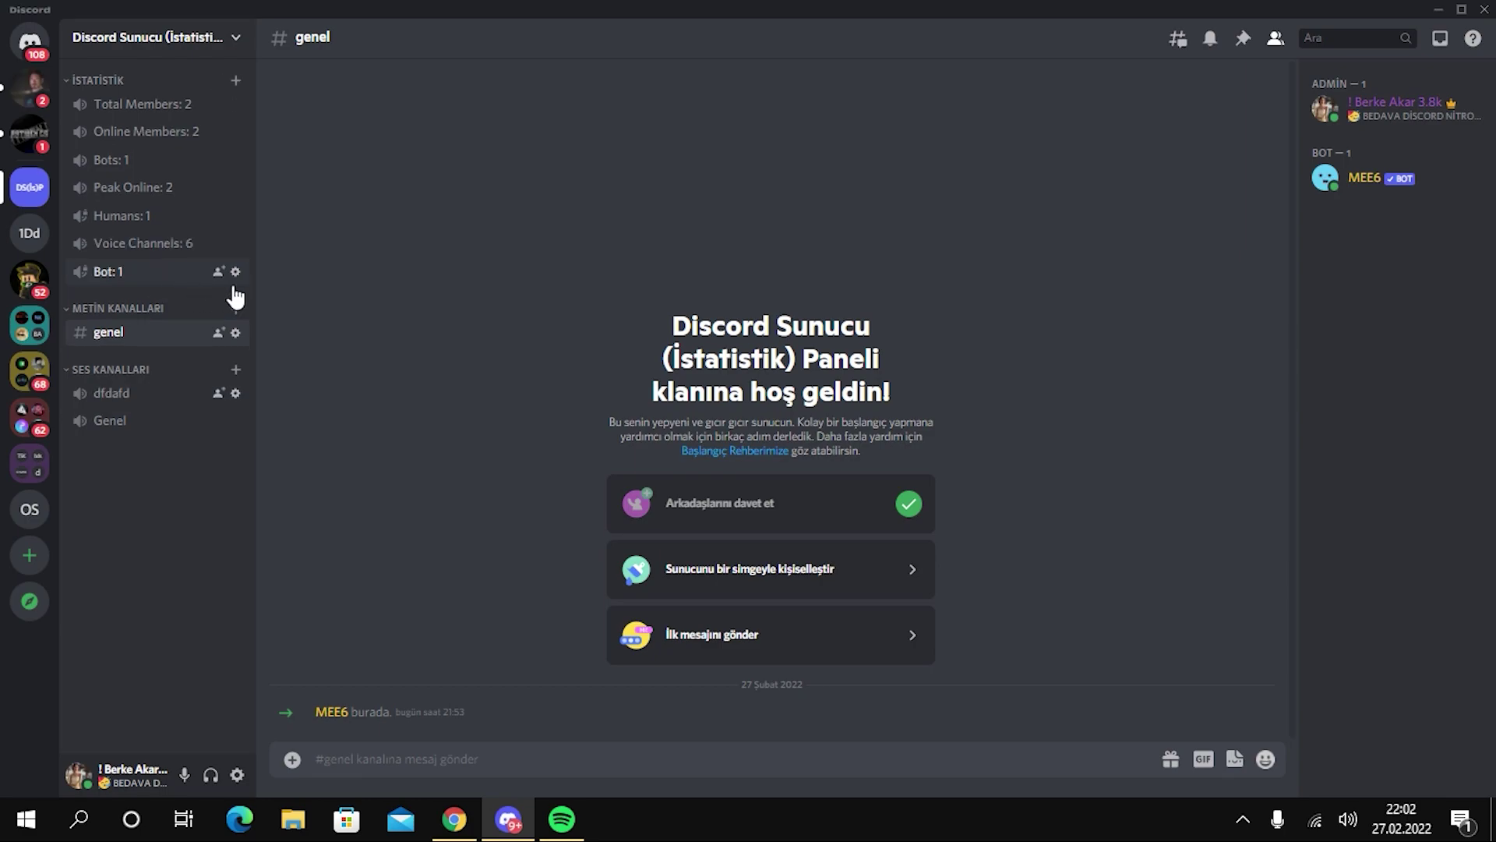